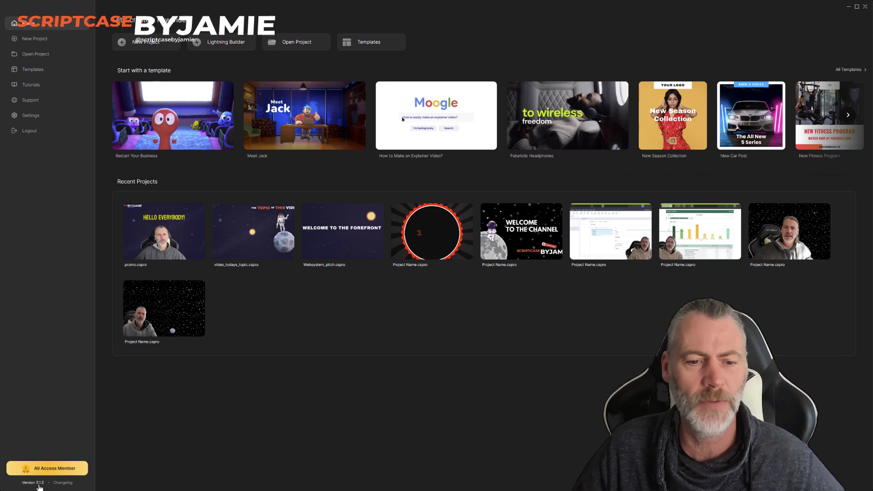
# Review the changelog entries for versions 3.1.2, 3.1.1, 3.1.0 and 3.0.10, and return to the home page.
pyautogui.click(63, 483)
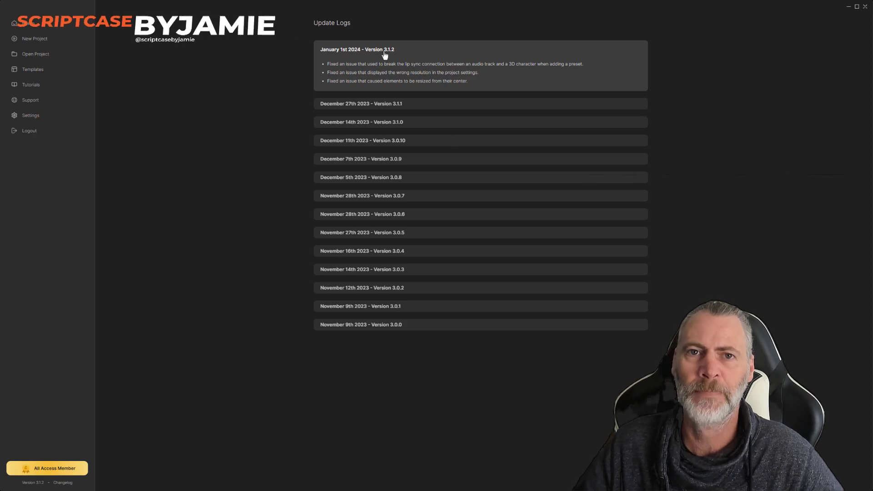
pyautogui.click(370, 103)
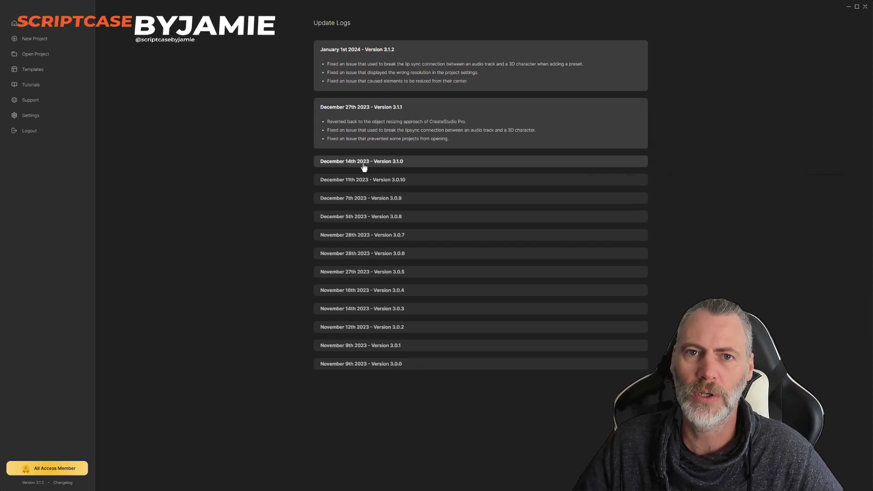
pyautogui.click(363, 164)
pyautogui.click(363, 236)
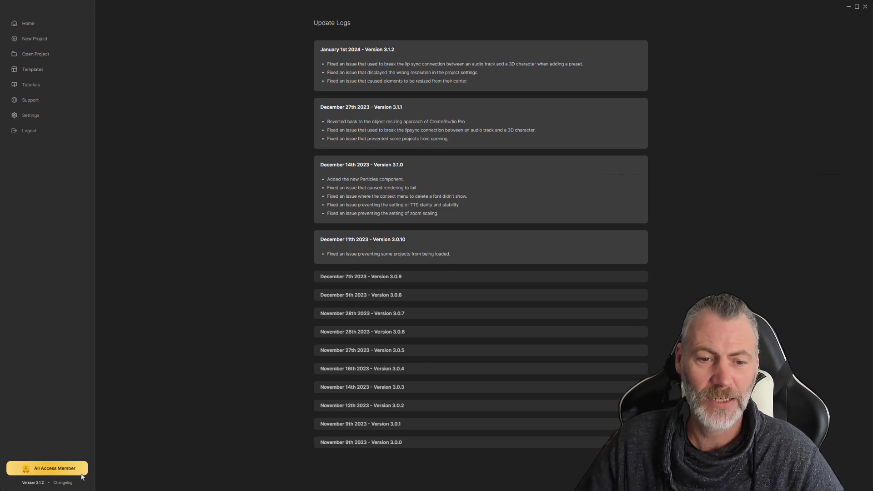
pyautogui.click(28, 24)
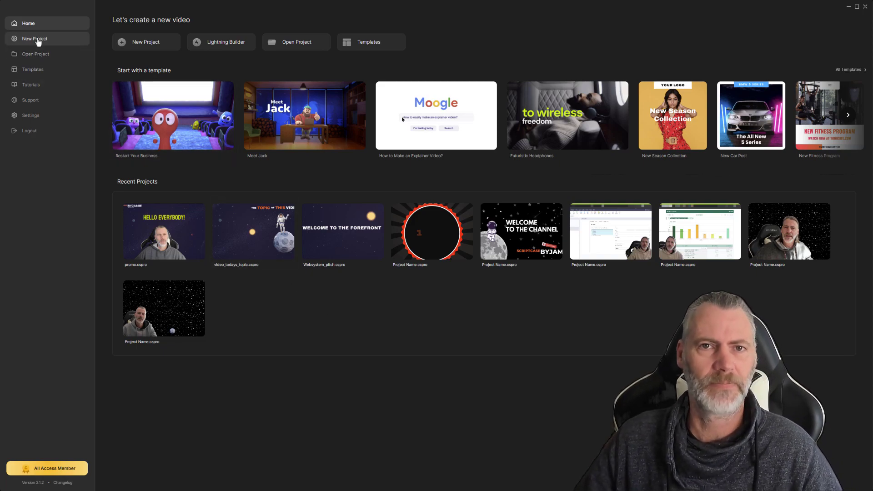
# Browse the full template library across all its categories.
pyautogui.click(34, 70)
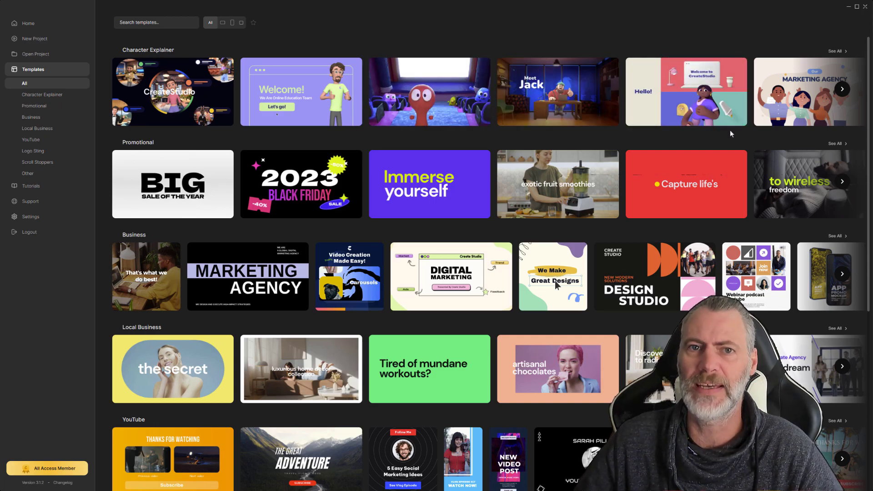
pyautogui.scroll(-6, 646, 210)
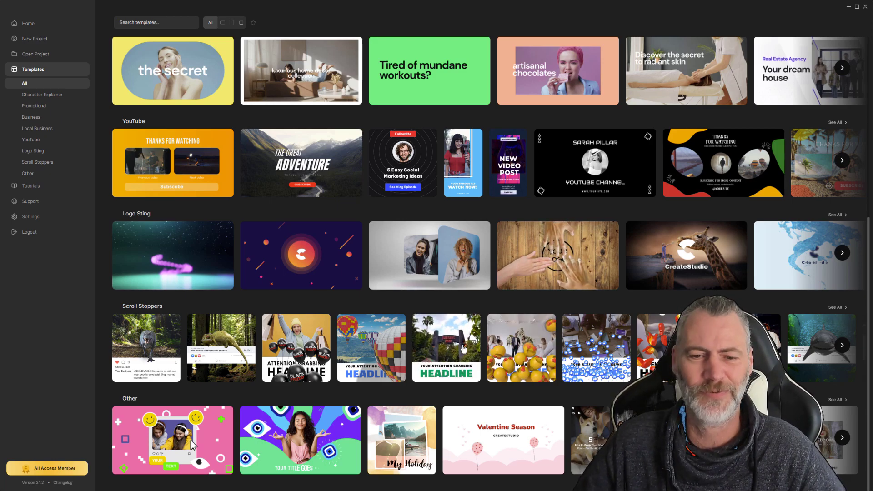
pyautogui.scroll(4, 461, 349)
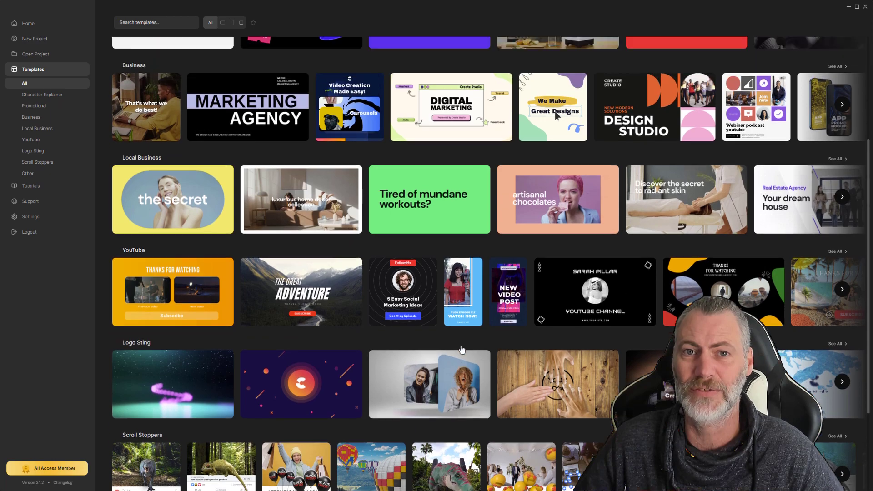
pyautogui.scroll(2, 461, 349)
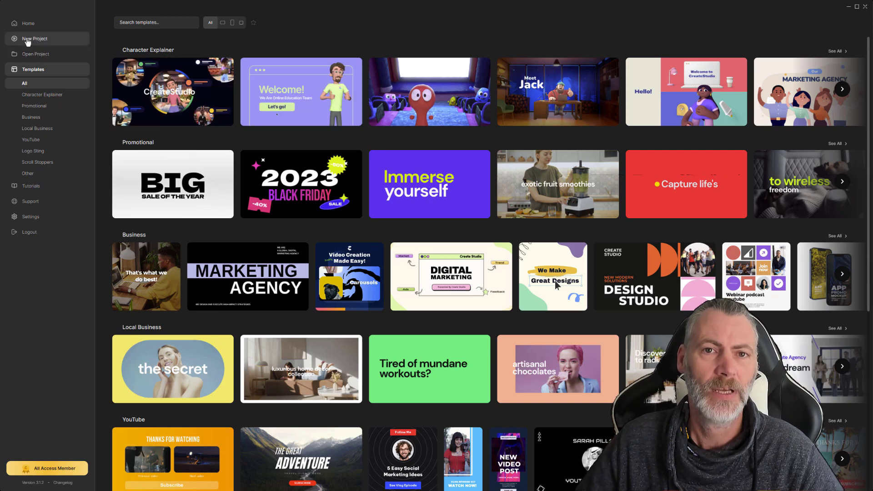
# Look through the whole collection of Business templates.
pyautogui.click(33, 117)
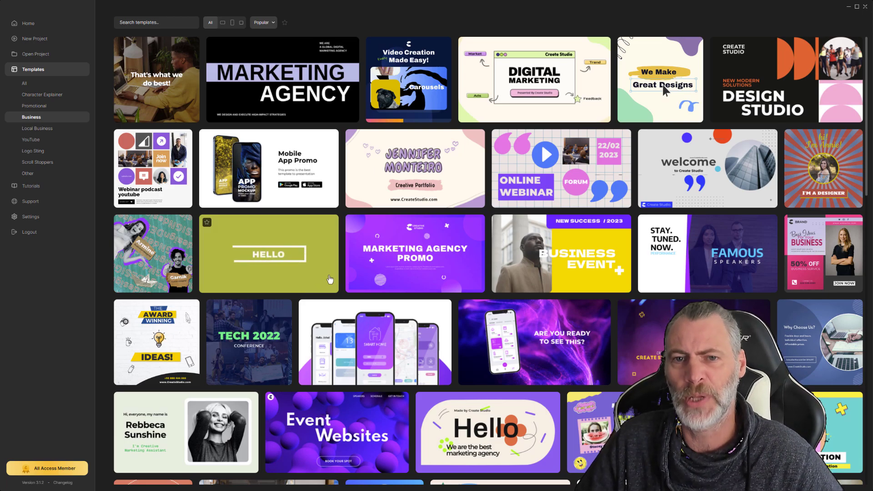
pyautogui.scroll(-6, 330, 279)
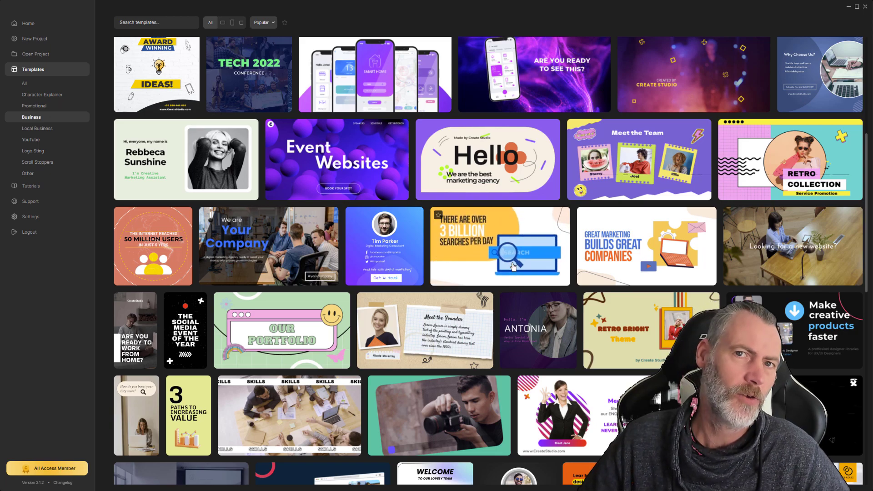
pyautogui.scroll(-8, 450, 329)
pyautogui.scroll(-3, 450, 328)
pyautogui.scroll(-2, 468, 335)
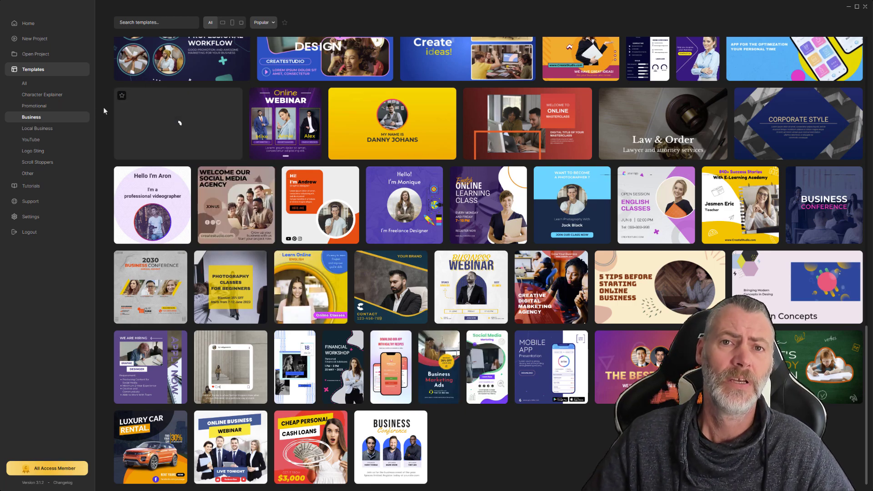
# Look through the Local Business and YouTube template categories.
pyautogui.click(38, 130)
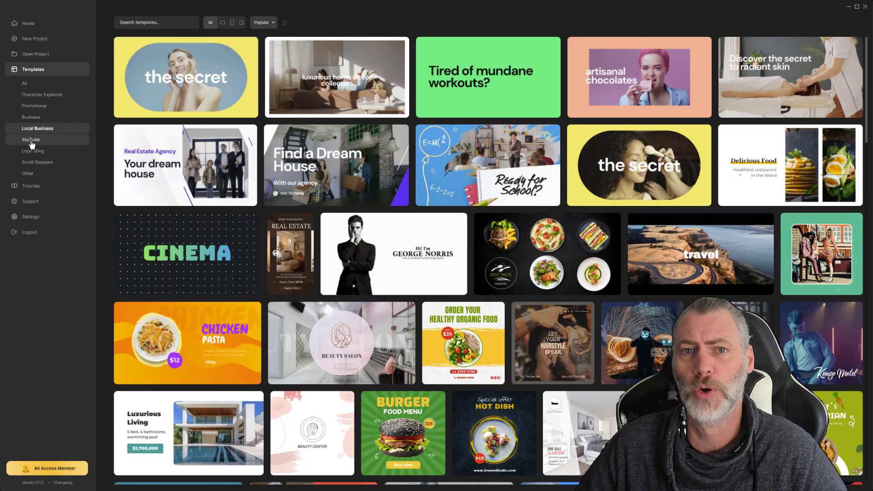
pyautogui.click(31, 142)
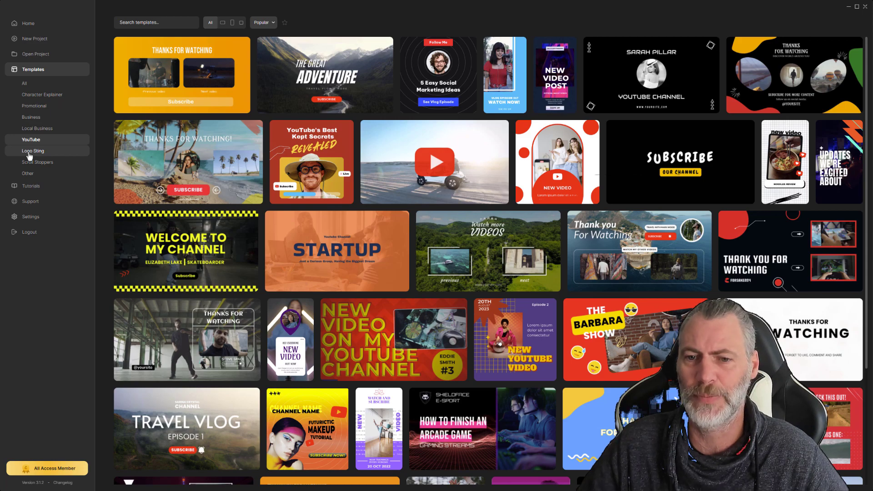
pyautogui.scroll(-3, 218, 288)
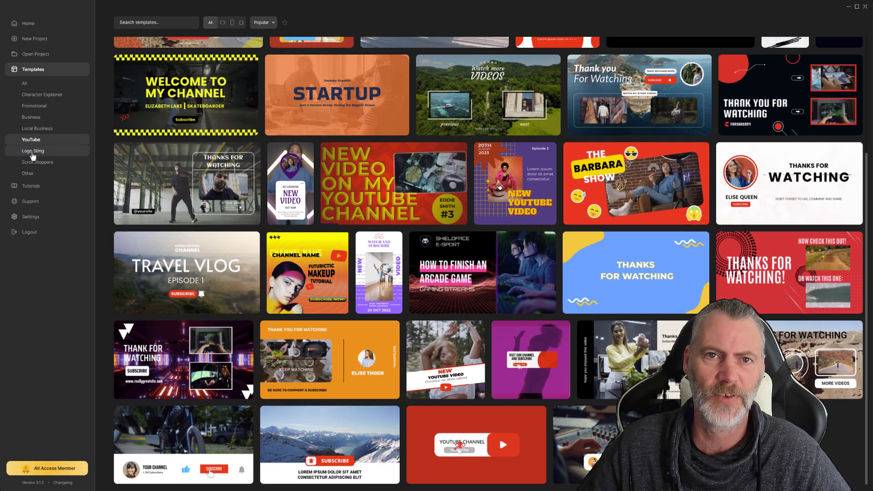
# Look through the Logo Sting and Scroll Stoppers template categories.
pyautogui.click(33, 155)
pyautogui.scroll(-3, 364, 282)
pyautogui.scroll(-3, 368, 297)
pyautogui.click(38, 162)
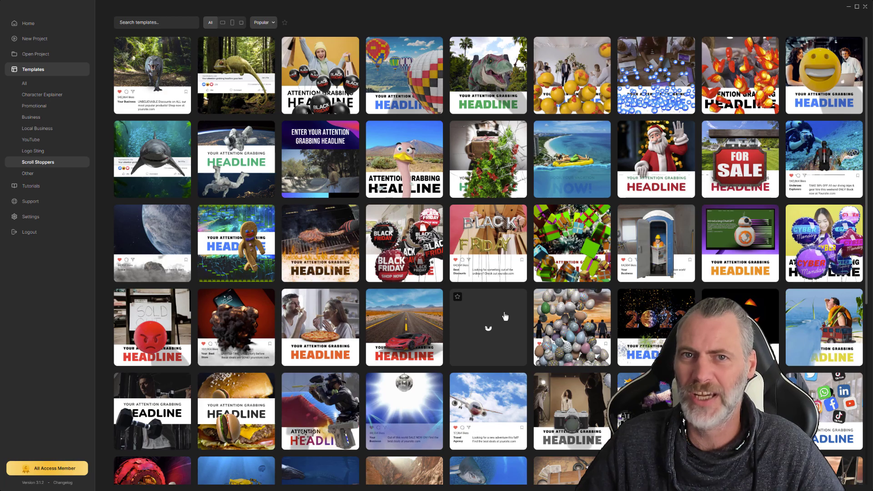
pyautogui.scroll(-6, 504, 318)
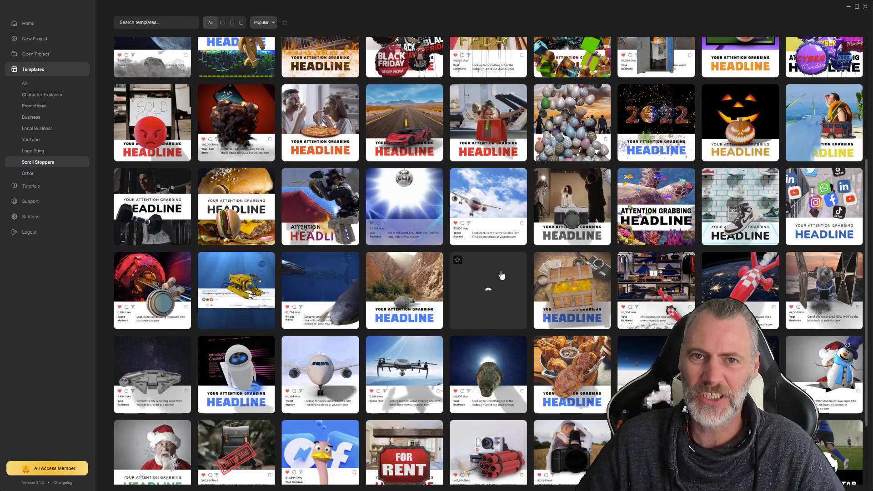
pyautogui.scroll(-1, 496, 307)
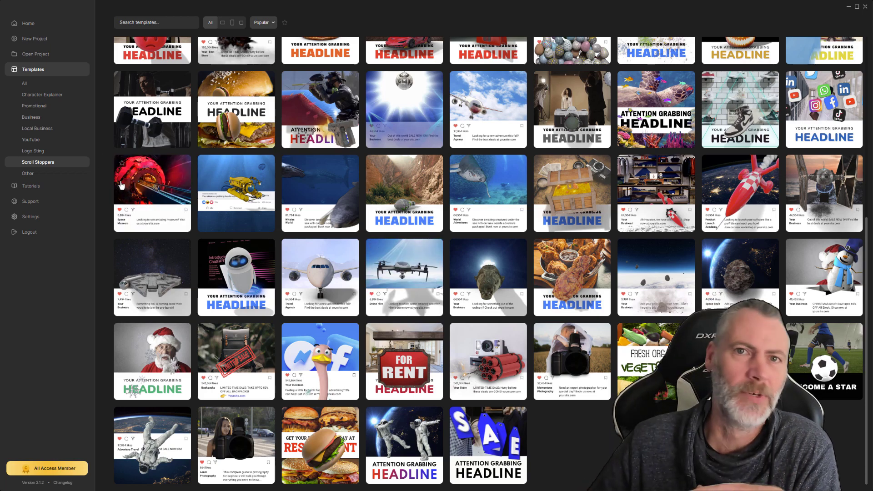
# Create a new project and place the Lamborghini picture from the Backgrounds library on the canvas.
pyautogui.click(34, 39)
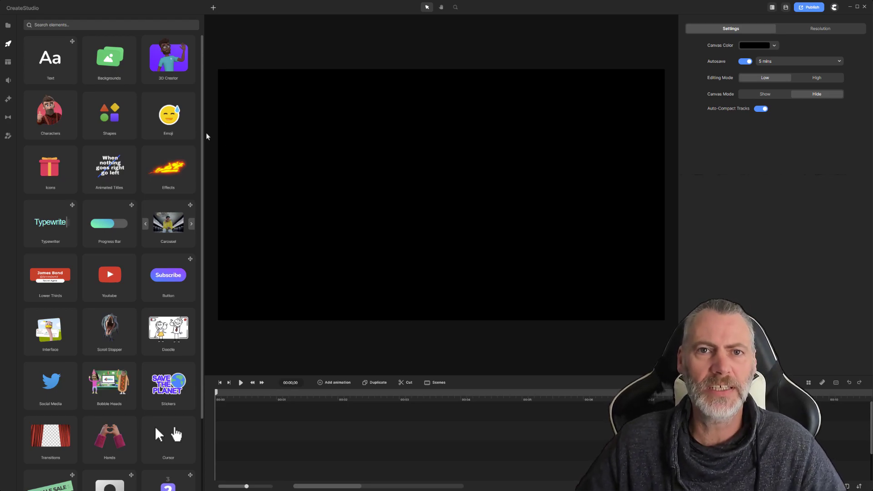
pyautogui.click(115, 68)
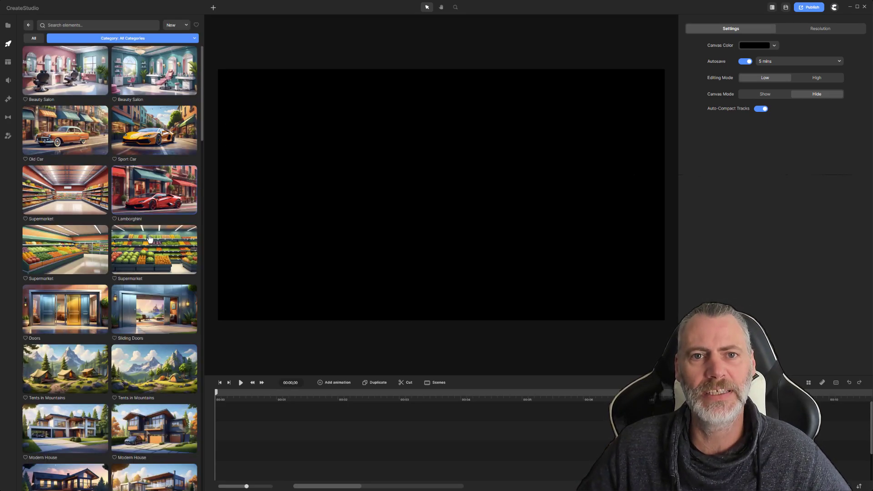
pyautogui.moveTo(148, 191); pyautogui.dragTo(393, 235)
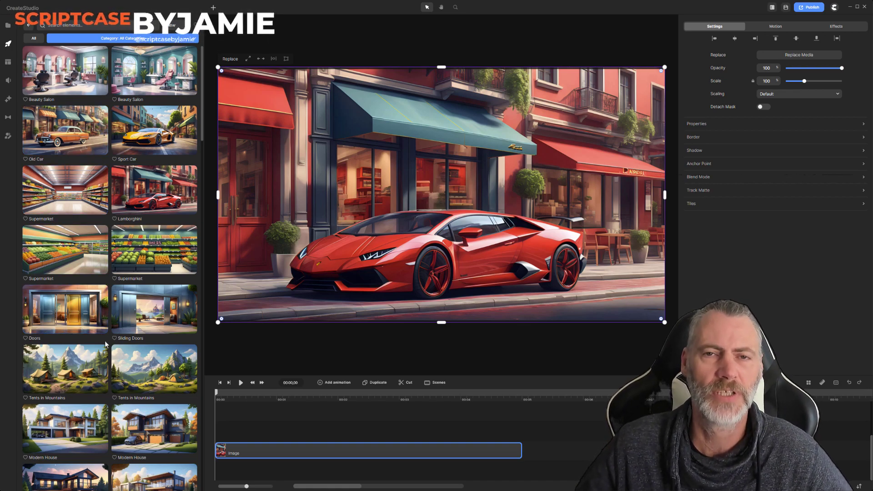
pyautogui.scroll(-2, 132, 387)
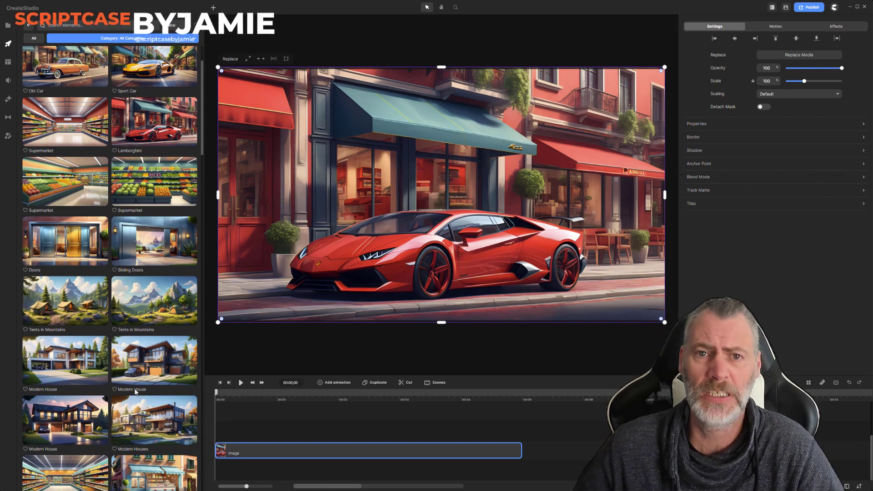
pyautogui.scroll(2, 135, 391)
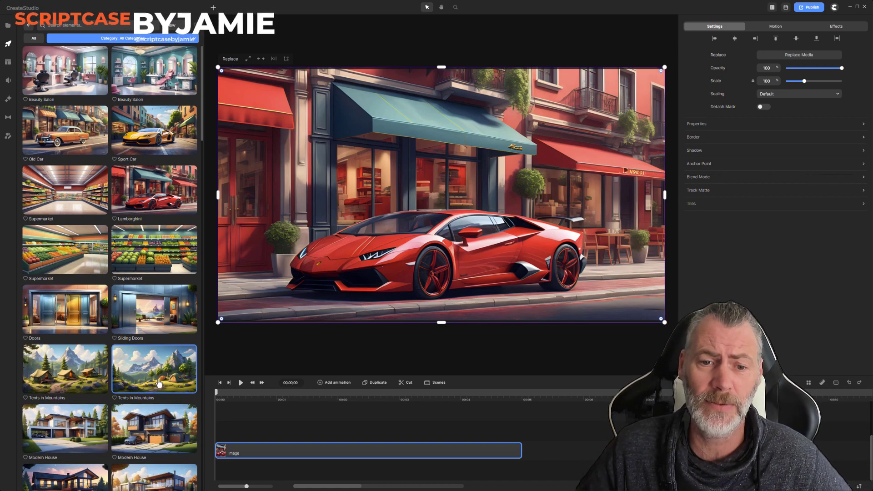
# Lengthen the Lamborghini image's clip on the timeline and try moving it to a different track.
pyautogui.click(291, 425)
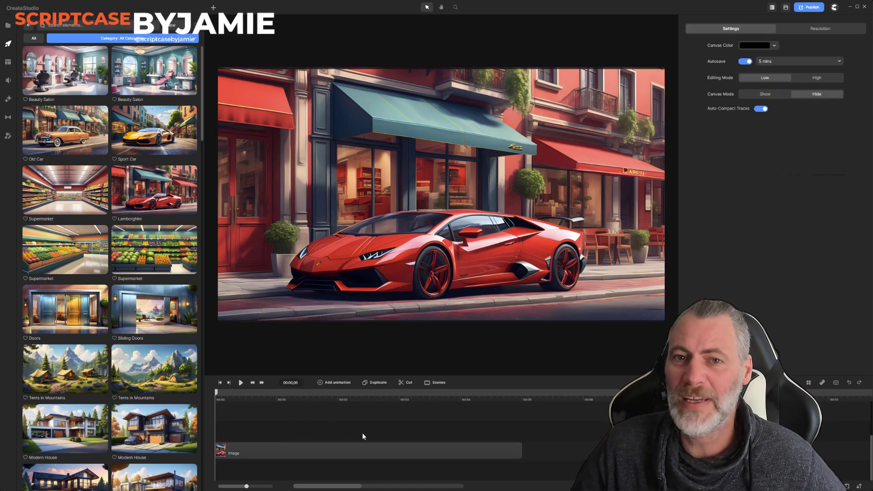
pyautogui.moveTo(522, 448); pyautogui.dragTo(614, 450)
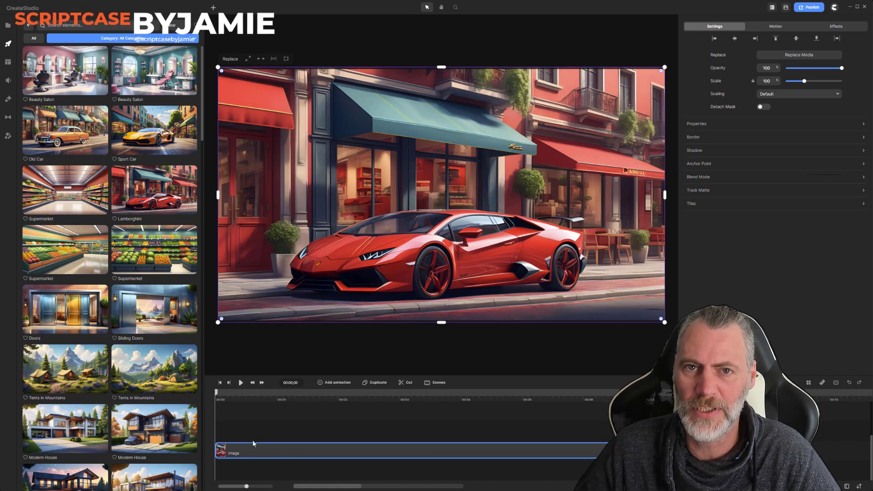
pyautogui.moveTo(252, 447); pyautogui.dragTo(299, 457)
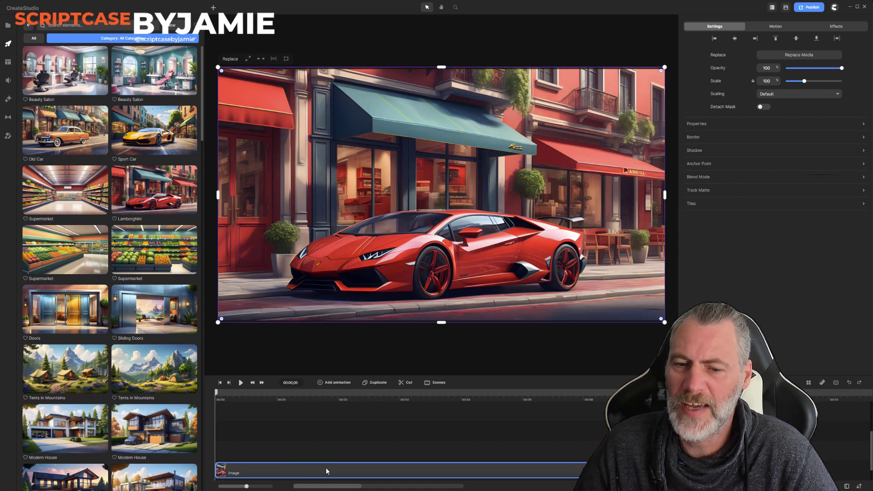
pyautogui.click(281, 452)
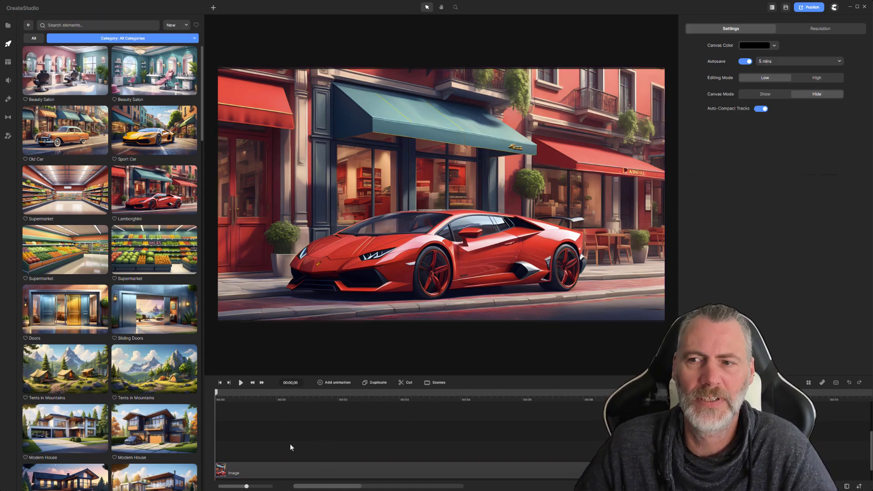
# Examine the entrance motion presets for the Lamborghini image, including the Favorites, Scale, Rotation, Skew and Distort groups.
pyautogui.click(314, 470)
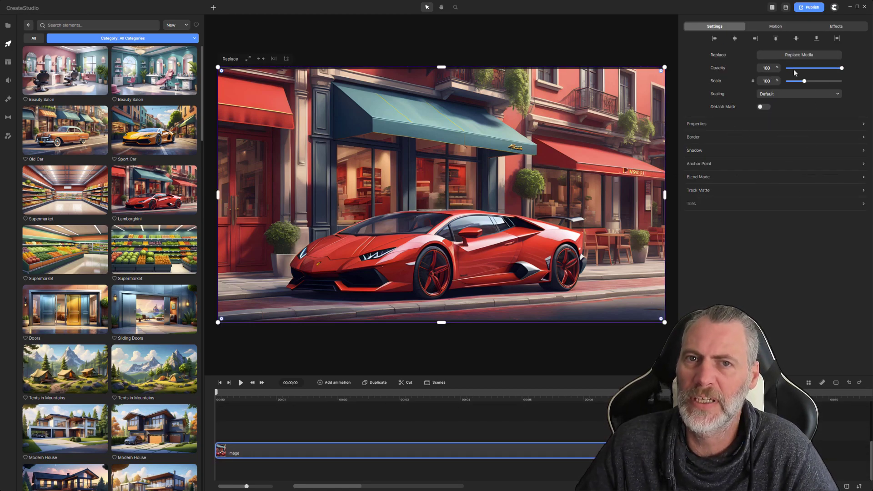
pyautogui.click(775, 27)
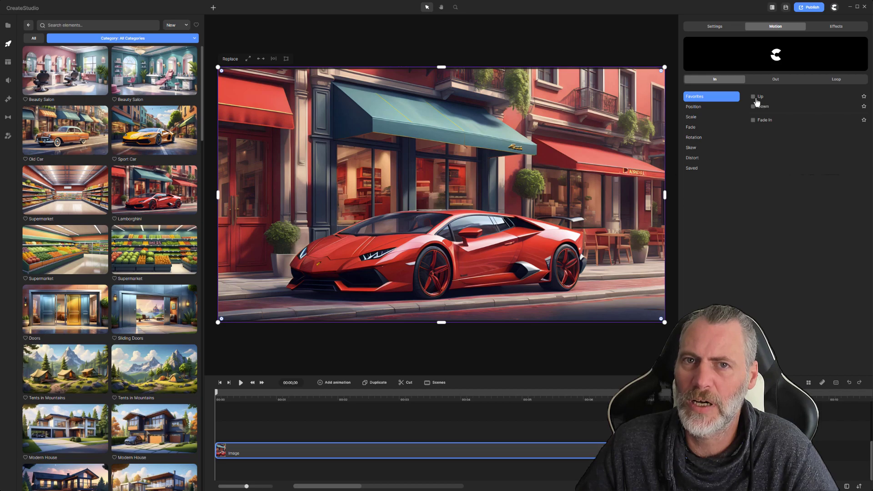
pyautogui.click(753, 120)
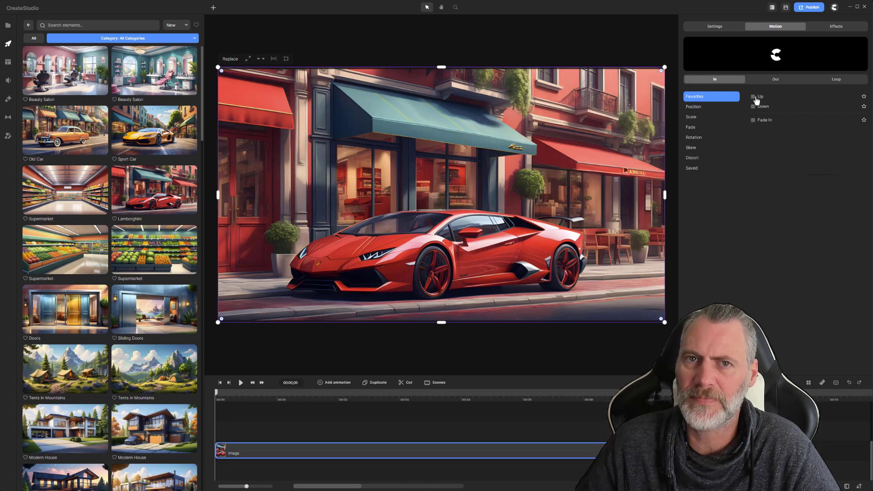
pyautogui.click(693, 118)
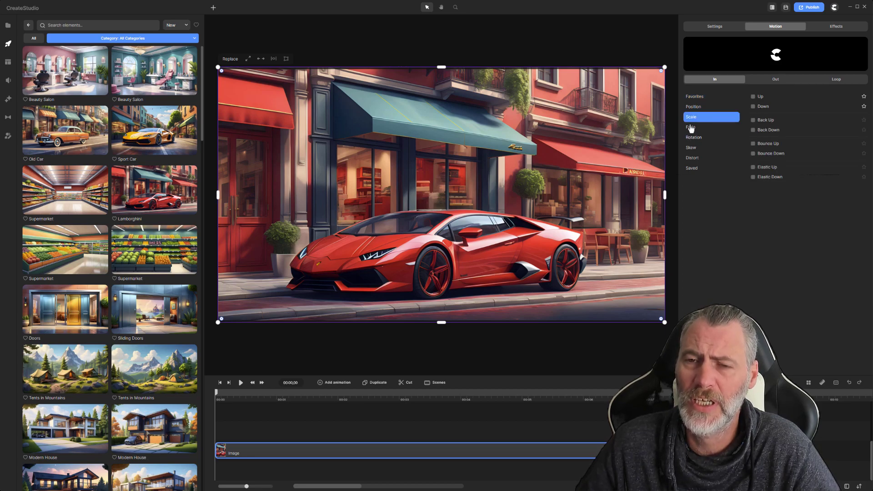
pyautogui.click(693, 138)
pyautogui.click(691, 148)
pyautogui.click(692, 158)
pyautogui.click(692, 117)
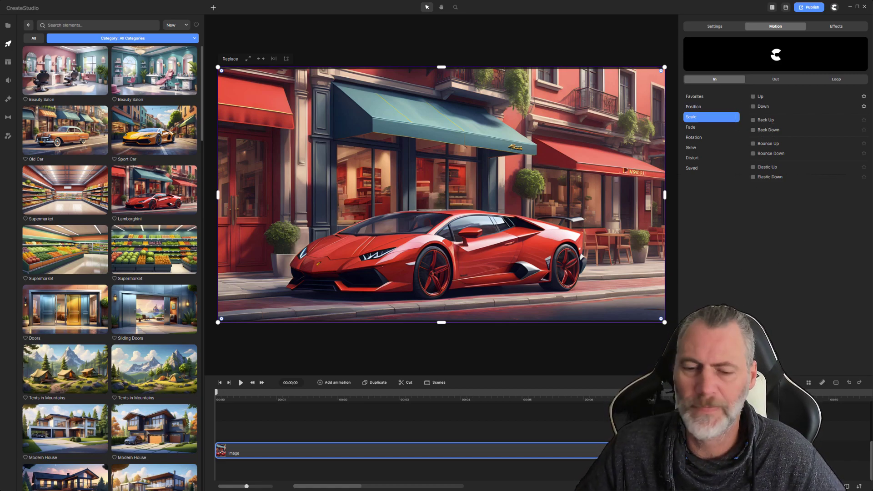
pyautogui.click(293, 422)
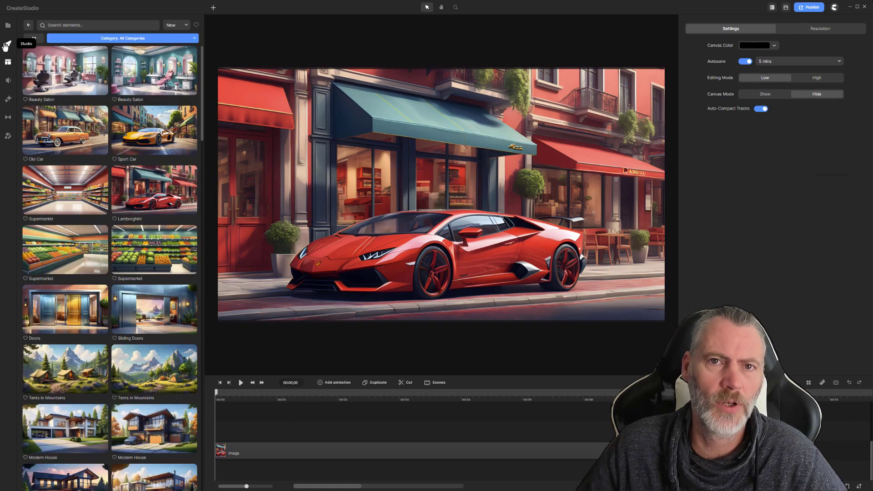
# Search the Characters library for "ast" and place the first Astronaut character in front of the car on the canvas.
pyautogui.click(28, 25)
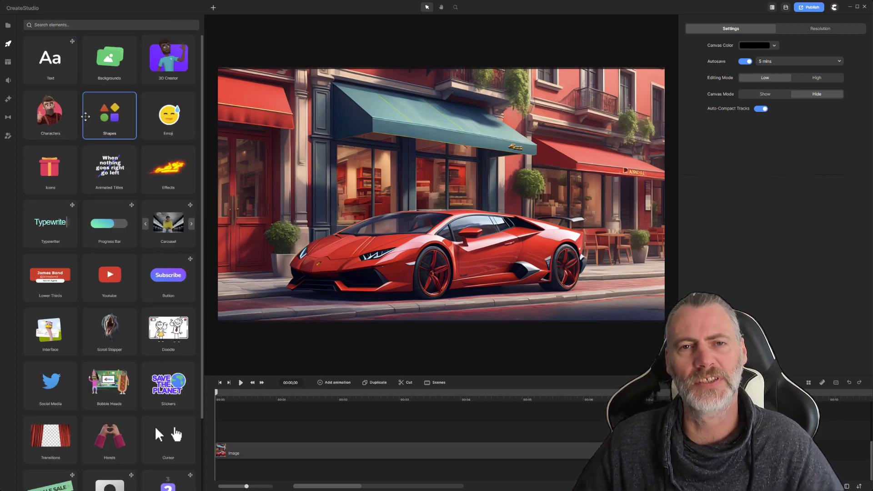
pyautogui.click(50, 112)
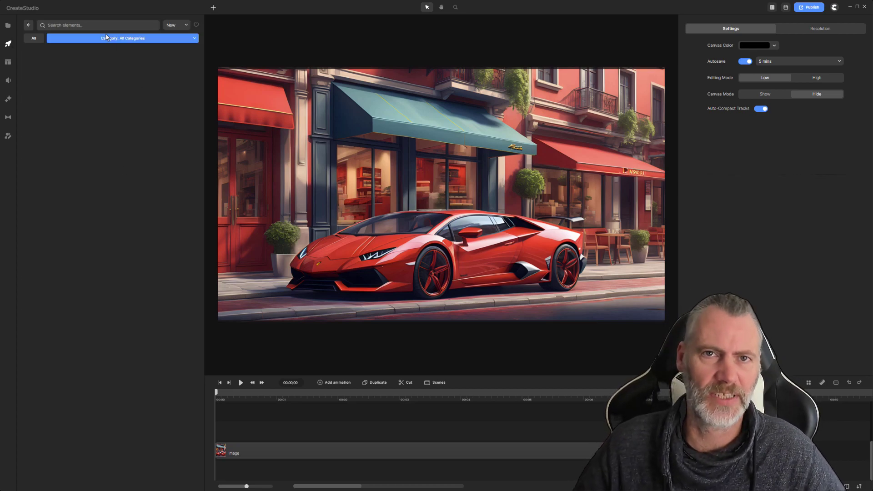
pyautogui.write('ast')
pyautogui.moveTo(66, 70); pyautogui.dragTo(393, 293)
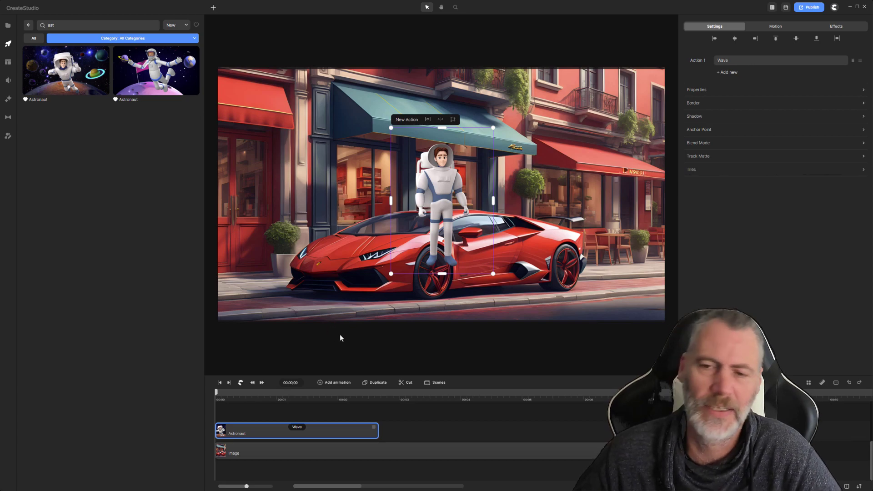
# Move the astronaut to the front end of the car and enlarge it until it stands at street level.
pyautogui.moveTo(439, 186); pyautogui.dragTo(333, 210)
pyautogui.moveTo(387, 157); pyautogui.dragTo(435, 126)
pyautogui.moveTo(357, 205); pyautogui.dragTo(357, 212)
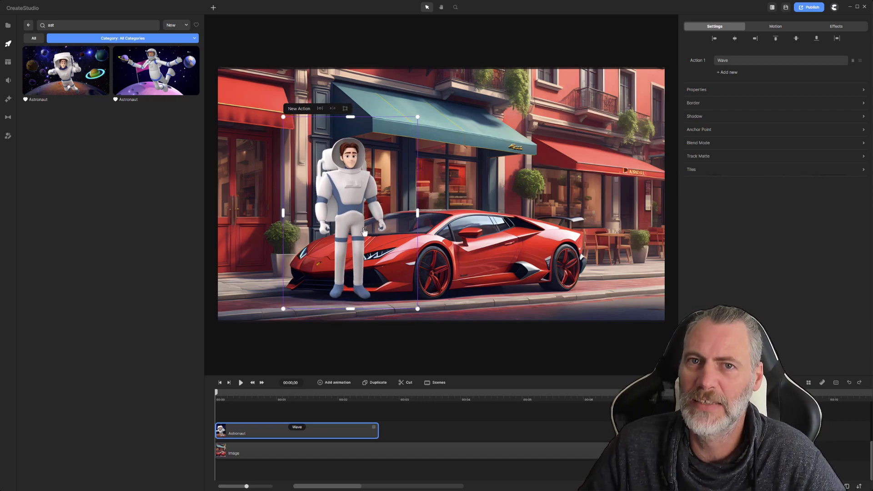
# Add the actions Checking Phone, Floating And Funny Face and Idea after the astronaut's Wave action.
pyautogui.click(727, 61)
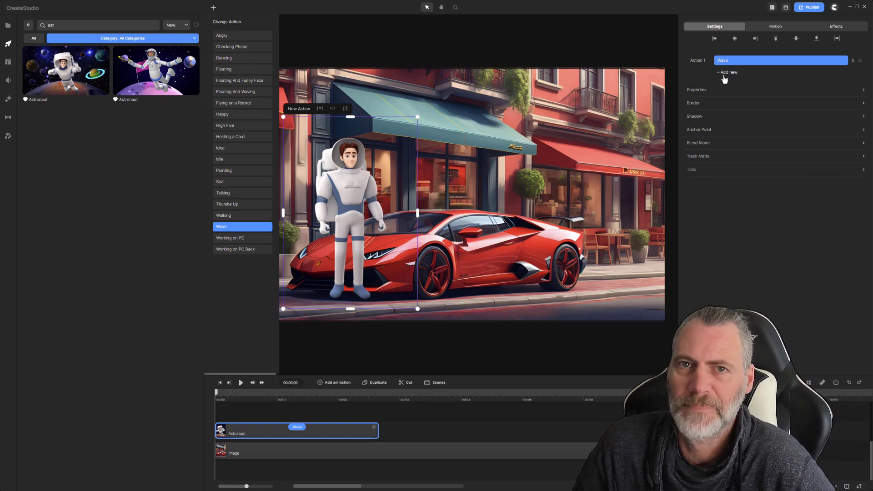
pyautogui.click(729, 73)
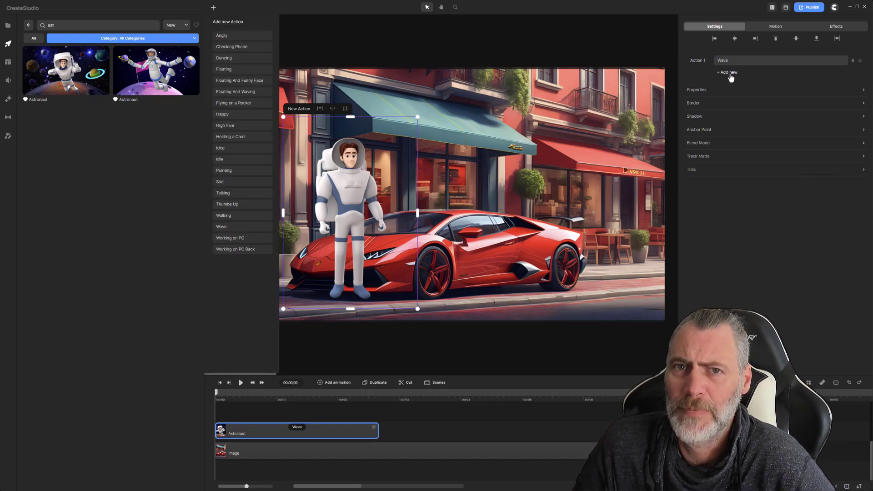
pyautogui.click(244, 47)
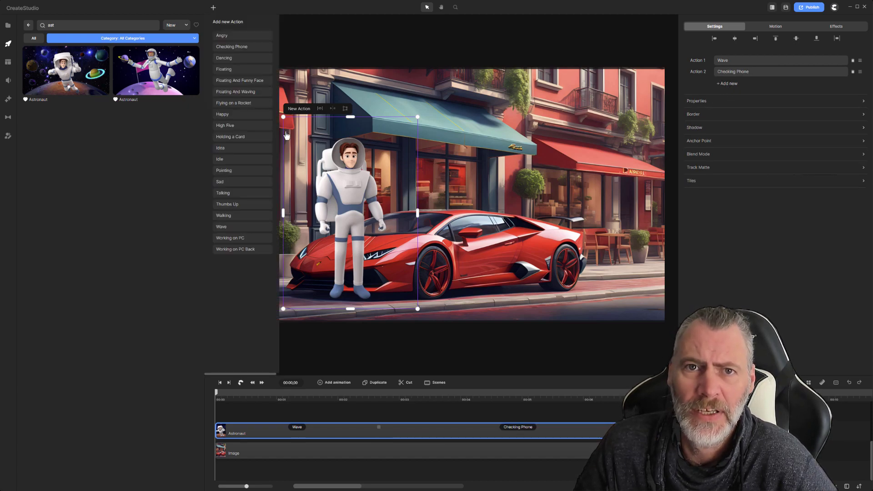
pyautogui.click(236, 82)
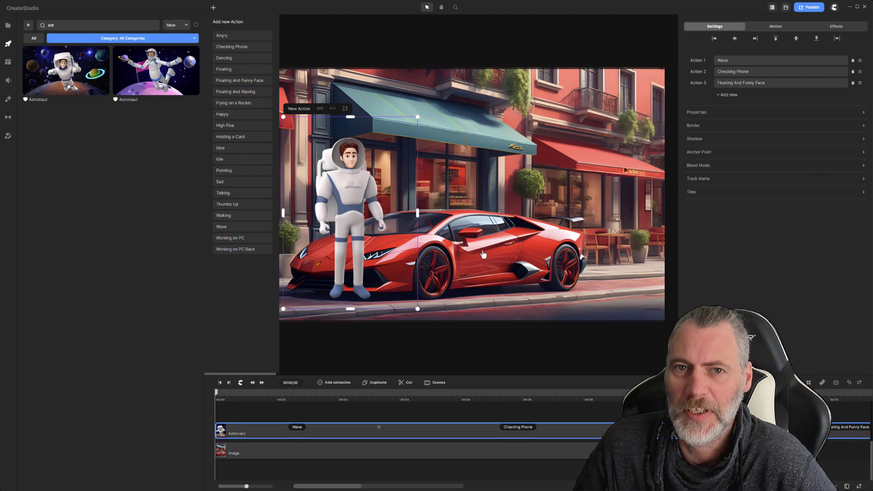
pyautogui.click(728, 97)
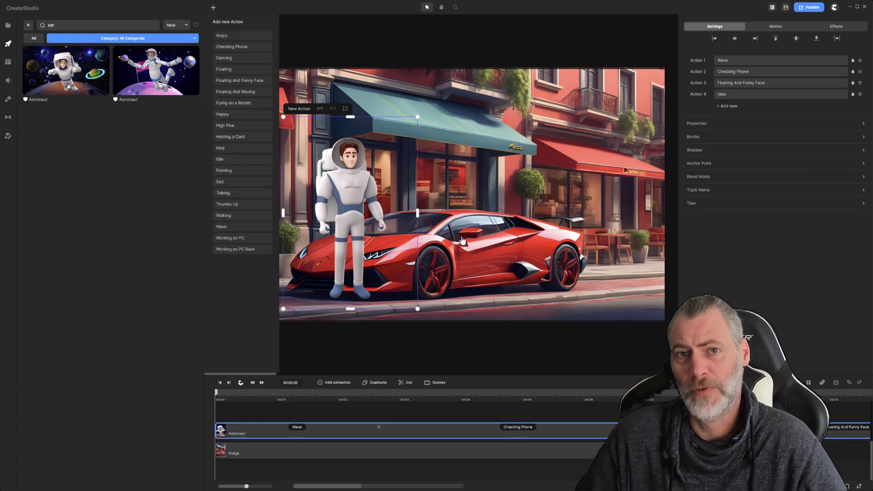
# Play back the project to preview the astronaut's sequence of actions in front of the car.
pyautogui.click(475, 302)
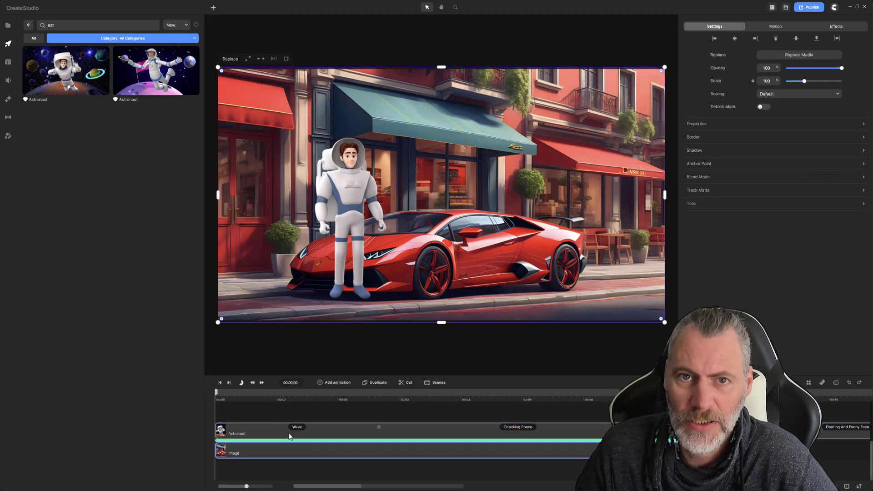
pyautogui.click(241, 383)
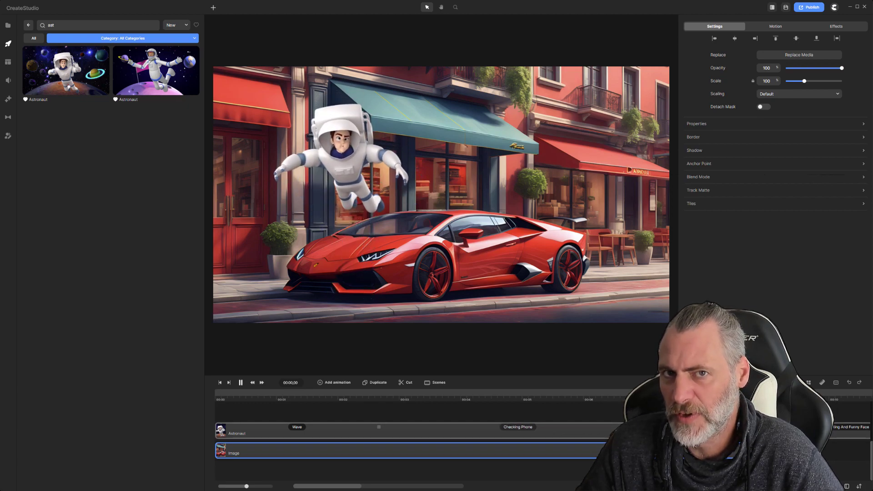
pyautogui.click(613, 428)
pyautogui.click(398, 460)
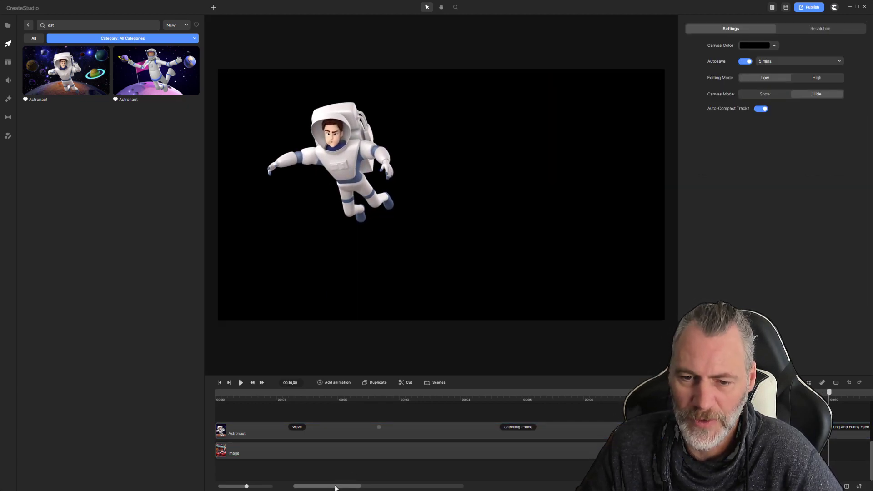
# Examine the Floating And Funny Face segment and its end marker on the astronaut's timeline clip.
pyautogui.hscroll(5, 399, 459)
pyautogui.click(355, 433)
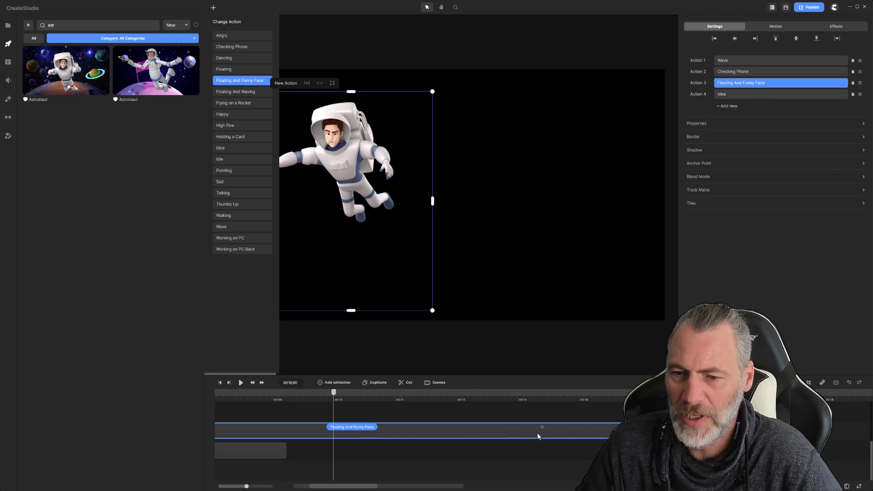
pyautogui.moveTo(542, 427)
pyautogui.mouseDown()
pyautogui.moveTo(793, 427)
pyautogui.moveTo(544, 427)
pyautogui.mouseUp()
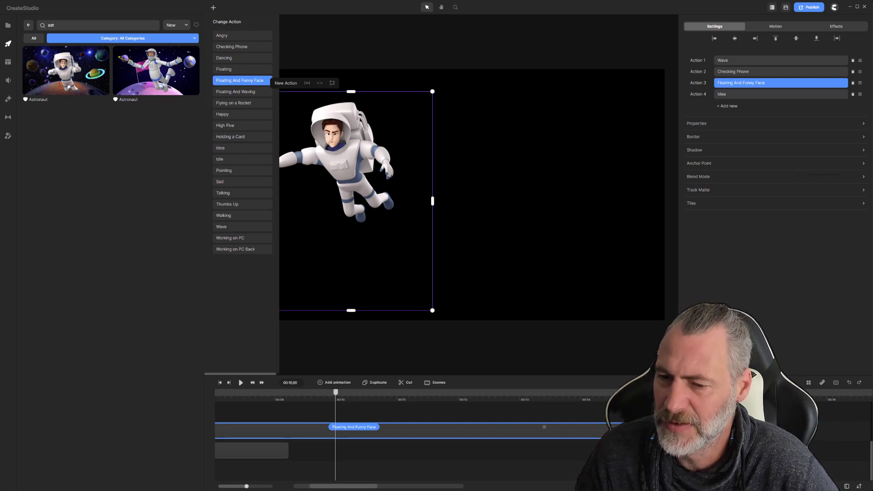
pyautogui.click(546, 427)
pyautogui.click(600, 419)
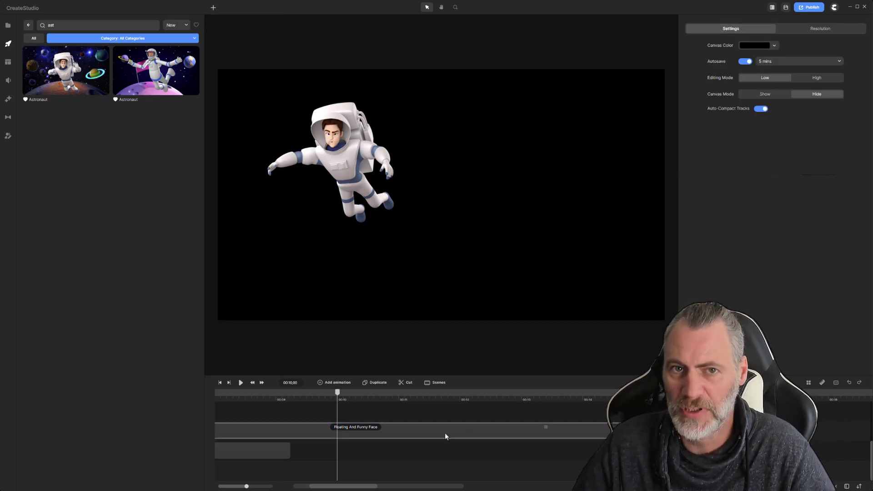
# Reorder the astronaut's actions so that Idea is second and Checking Phone is fourth.
pyautogui.moveTo(366, 486); pyautogui.dragTo(350, 487)
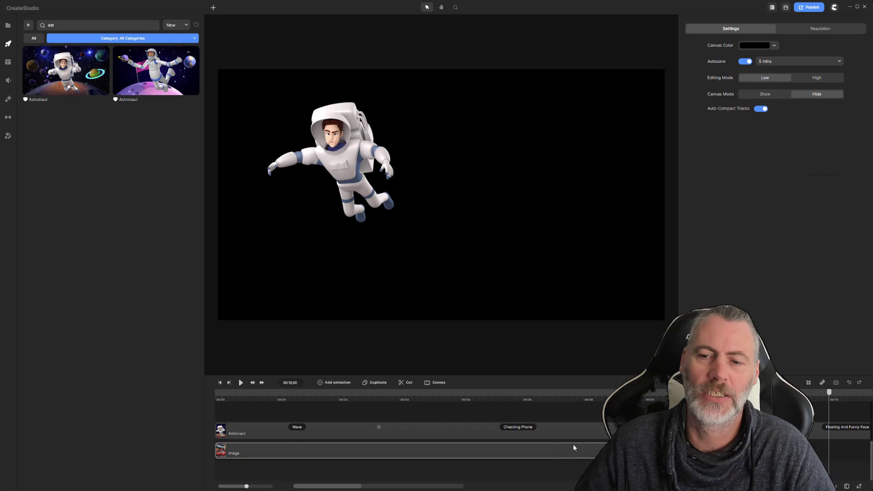
pyautogui.click(550, 429)
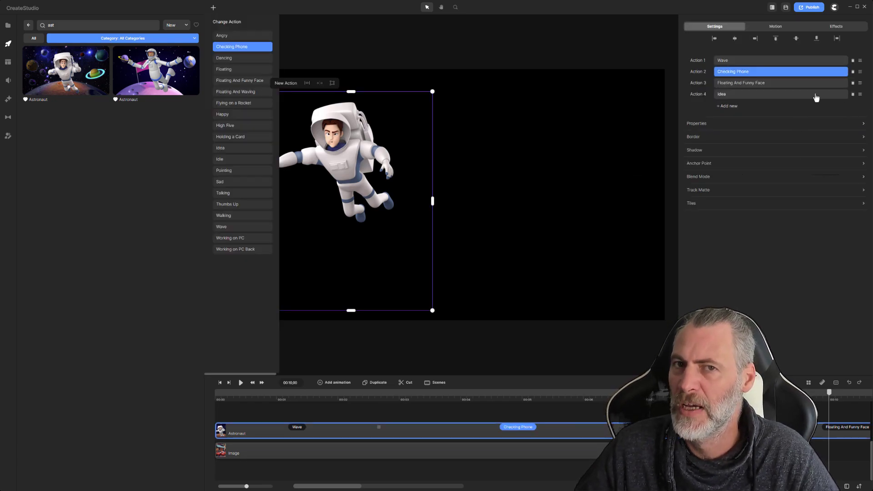
pyautogui.moveTo(860, 72); pyautogui.dragTo(861, 93)
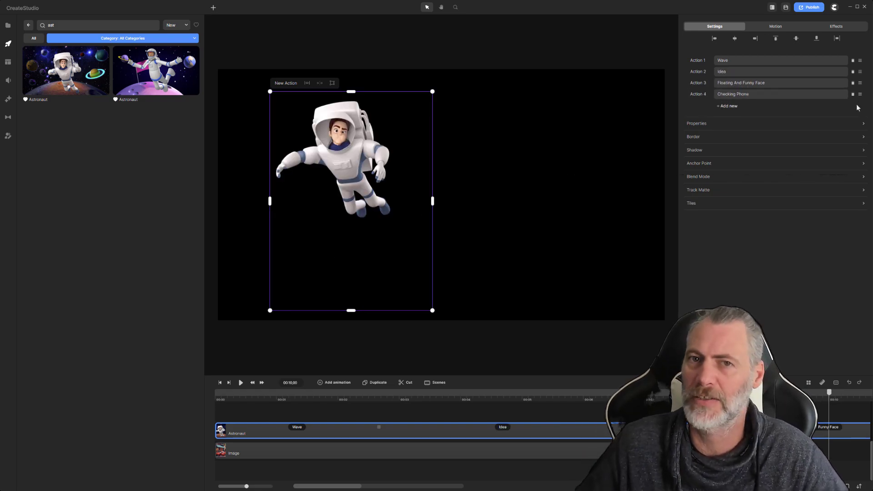
# Examine the astronaut's Properties, Border, Shadow, Anchor Point, Blend Mode and Track Matte settings.
pyautogui.click(826, 127)
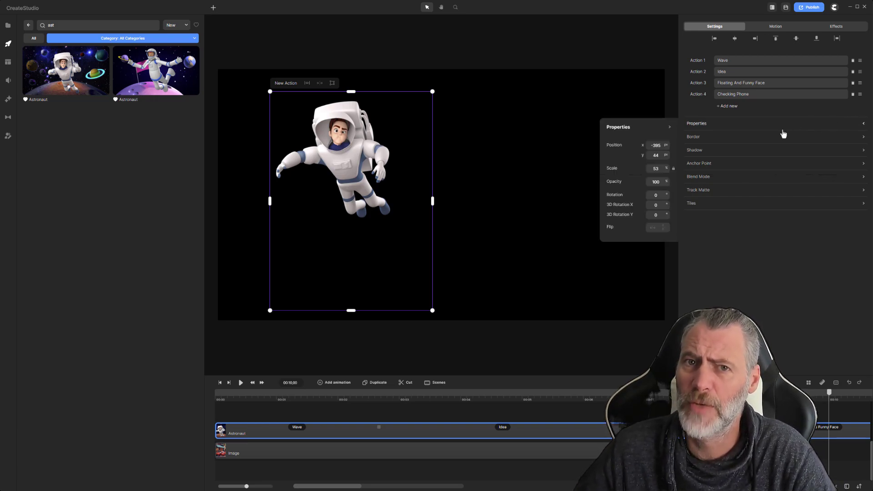
pyautogui.click(722, 139)
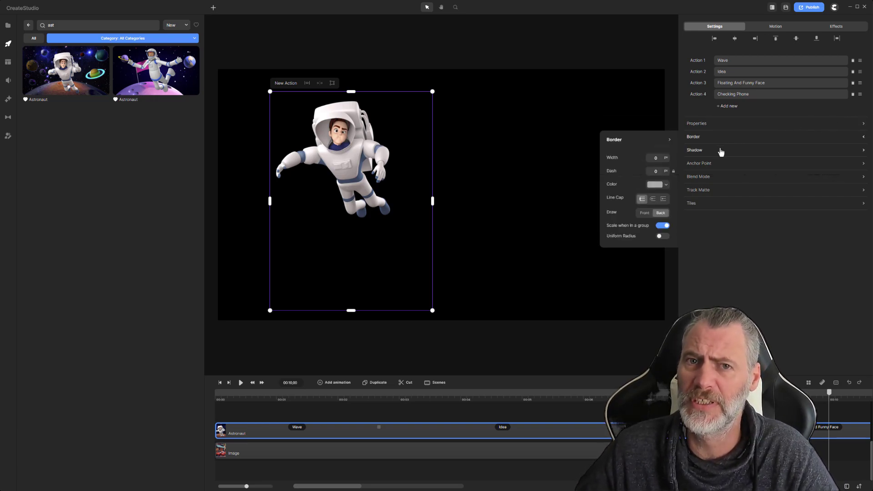
pyautogui.click(721, 151)
pyautogui.click(726, 166)
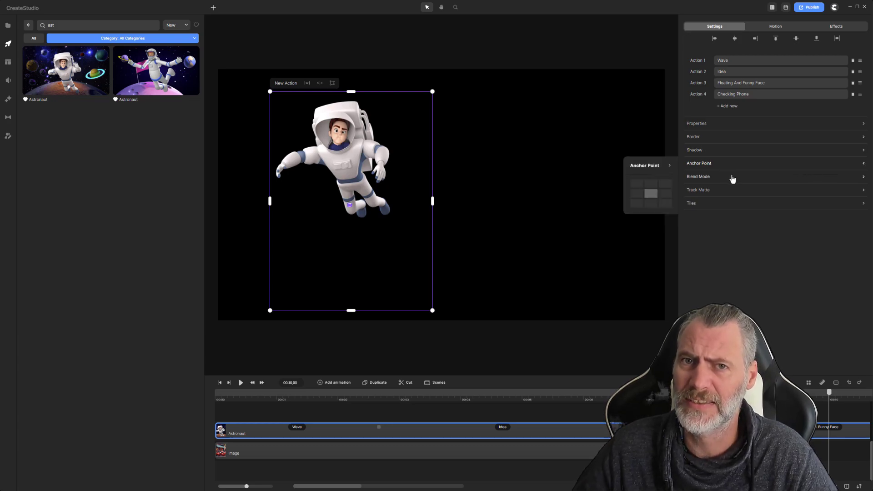
pyautogui.click(732, 179)
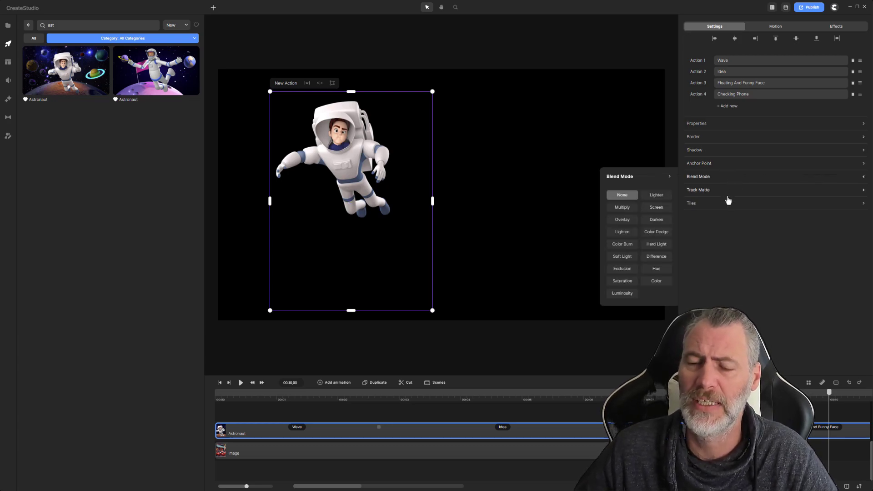
pyautogui.click(718, 191)
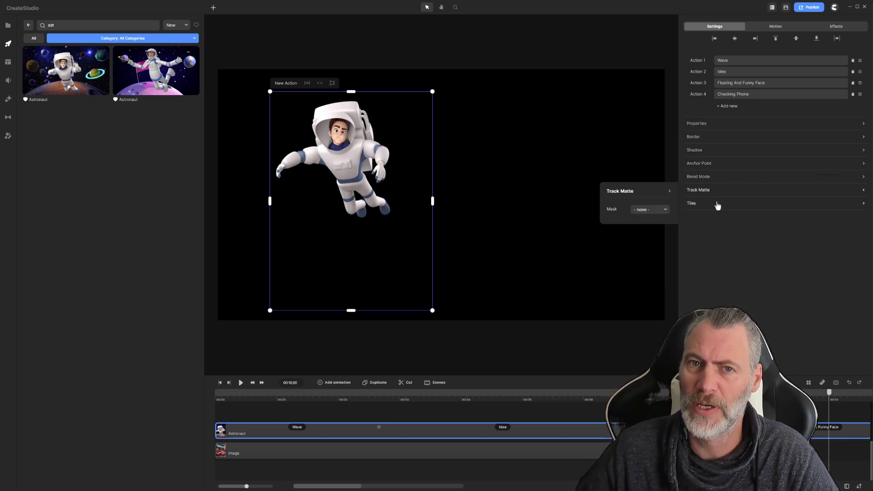
# Try tiling the astronaut across the canvas, and switch the tiling off again.
pyautogui.click(717, 205)
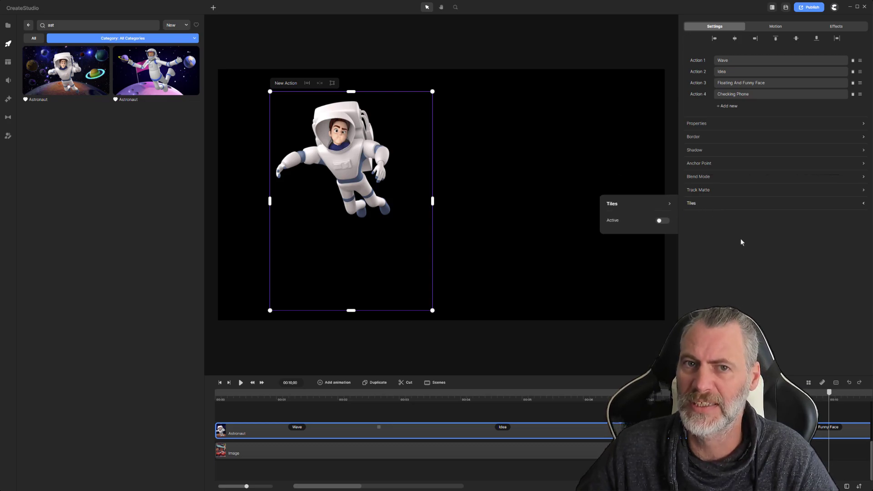
pyautogui.click(663, 221)
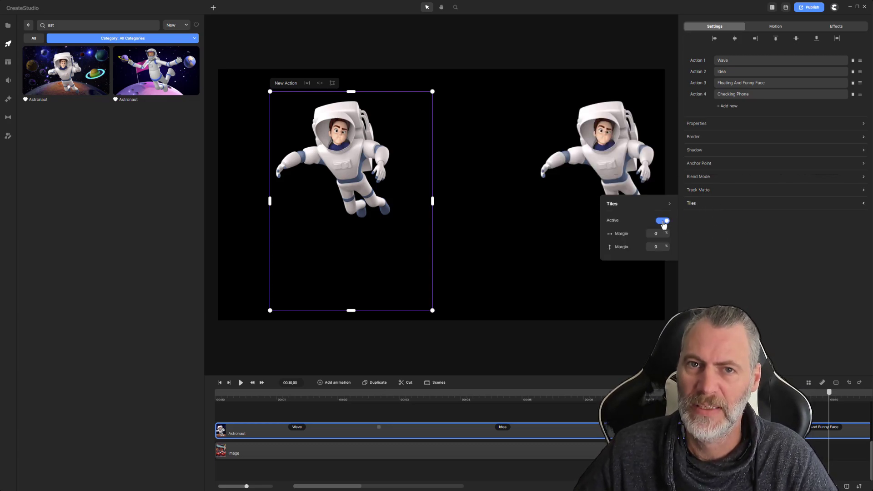
pyautogui.click(663, 221)
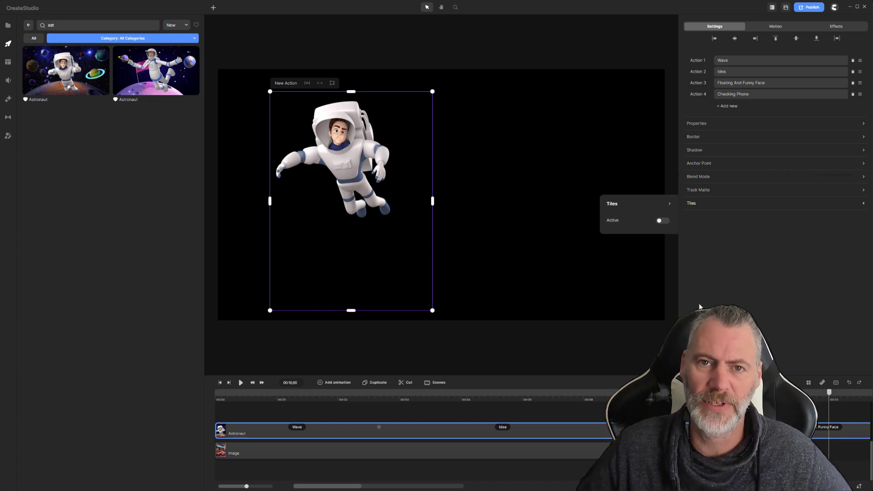
pyautogui.click(668, 202)
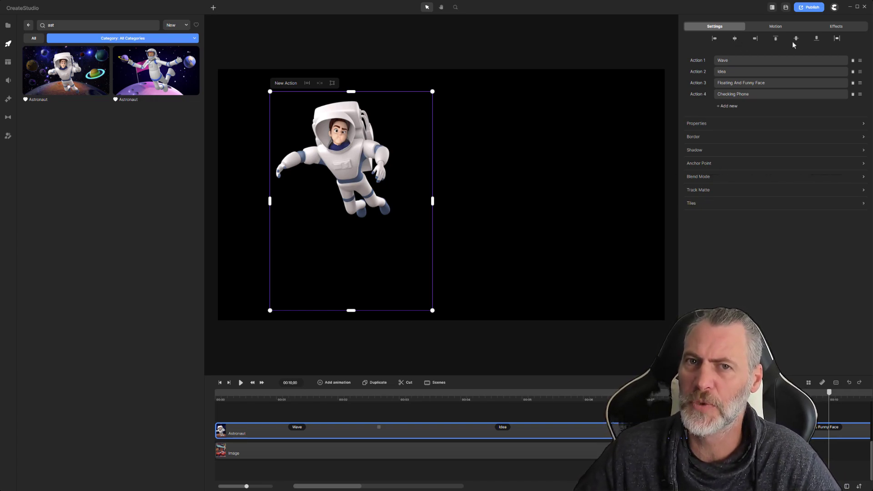
# Look through the astronaut's Rotation and Scale entrance motion presets and its effects settings.
pyautogui.click(775, 27)
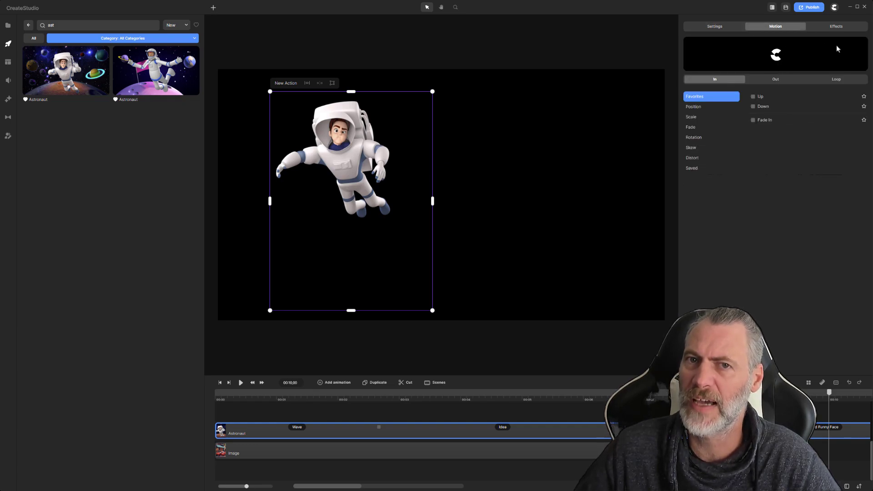
pyautogui.click(693, 139)
pyautogui.click(691, 117)
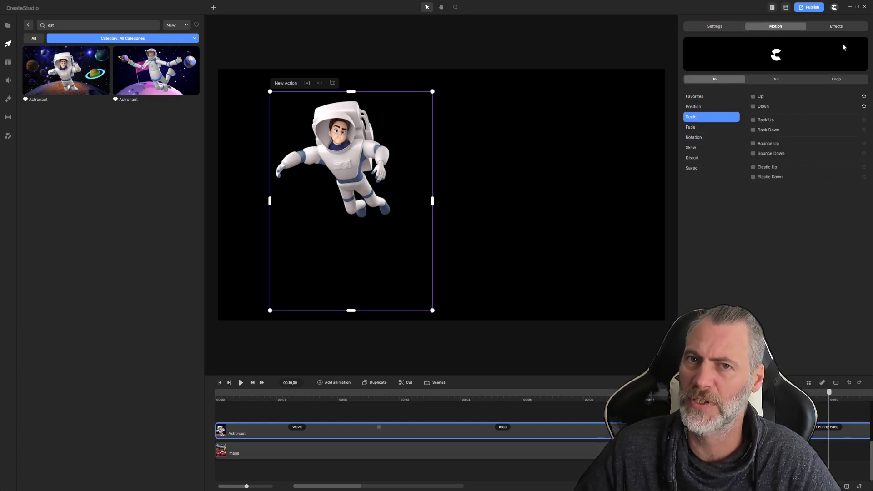
pyautogui.click(836, 27)
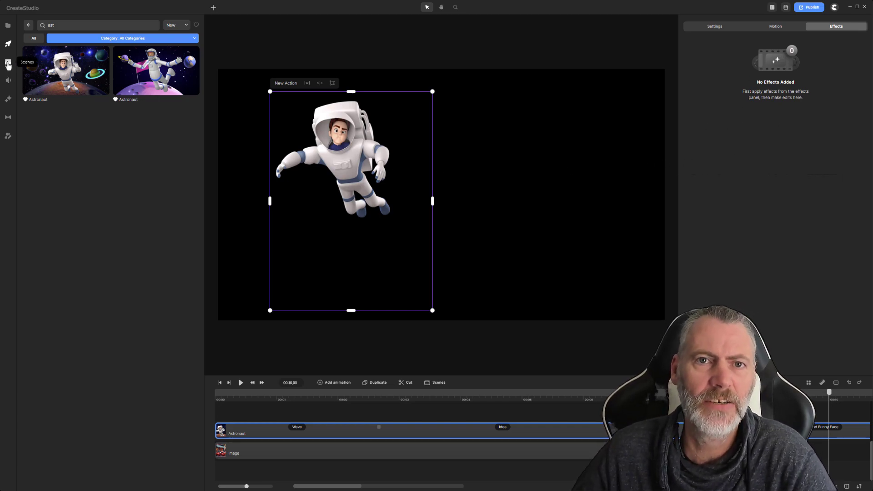
# Import the dev_promo video into the project media and place it near the start of the timeline.
pyautogui.click(8, 27)
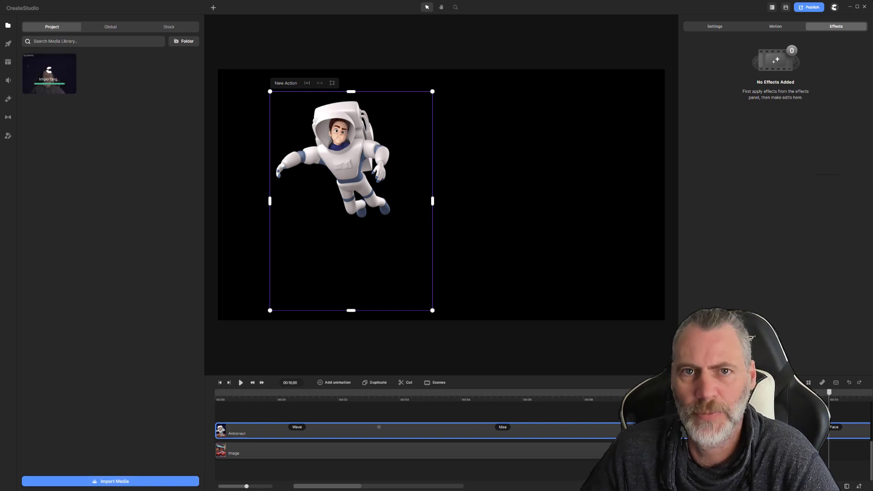
pyautogui.moveTo(51, 70); pyautogui.dragTo(241, 404)
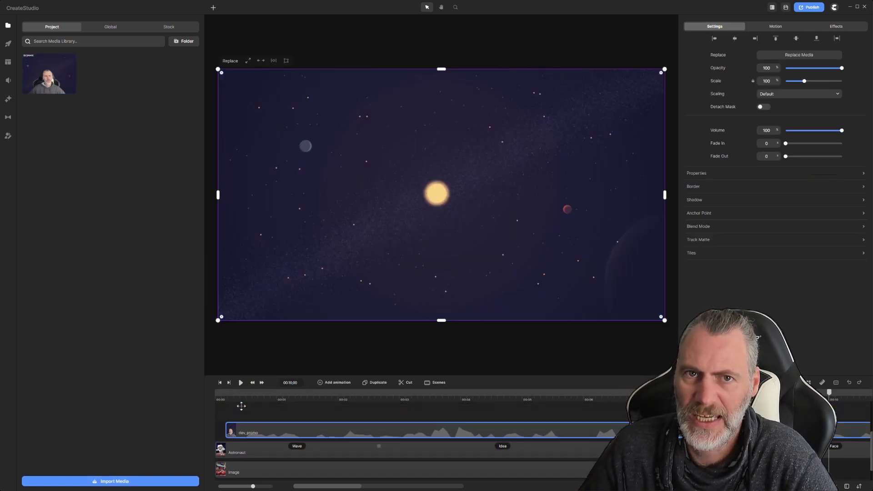
# Bring the astronaut's track above the dev_promo video and shift the astronaut to the left of the presenter.
pyautogui.click(301, 393)
pyautogui.moveTo(258, 452); pyautogui.dragTo(259, 414)
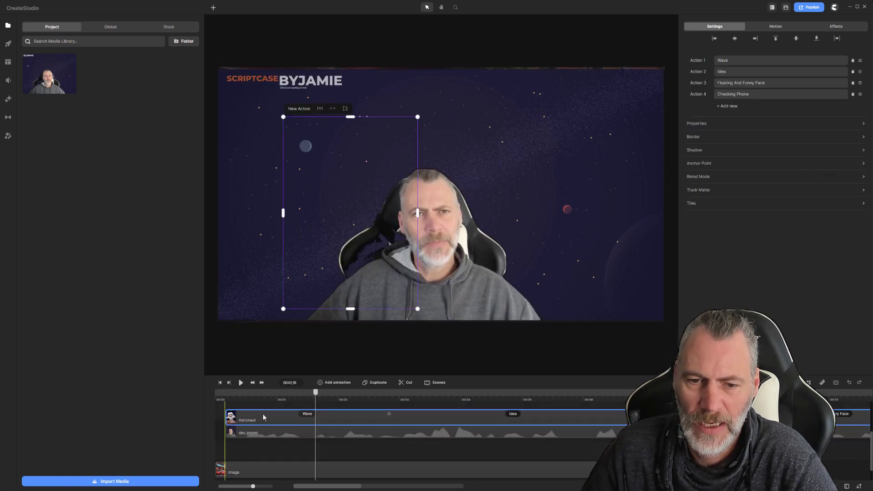
pyautogui.moveTo(350, 251); pyautogui.dragTo(319, 267)
# Move the Lamborghini image to the top track starting near one second, shrink it to about 34%, and place it above the presenter's shoulder opposite the astronaut.
pyautogui.moveTo(272, 465); pyautogui.dragTo(329, 422)
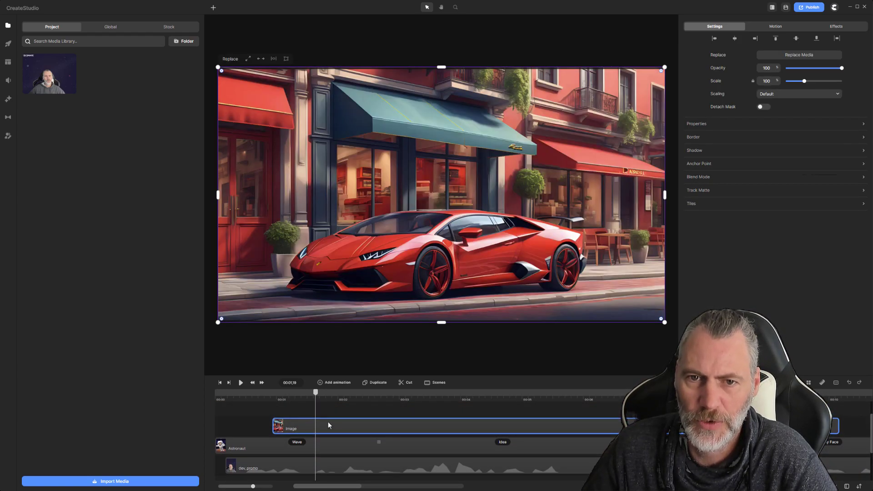
pyautogui.moveTo(217, 322); pyautogui.dragTo(511, 152)
pyautogui.moveTo(592, 106); pyautogui.dragTo(573, 149)
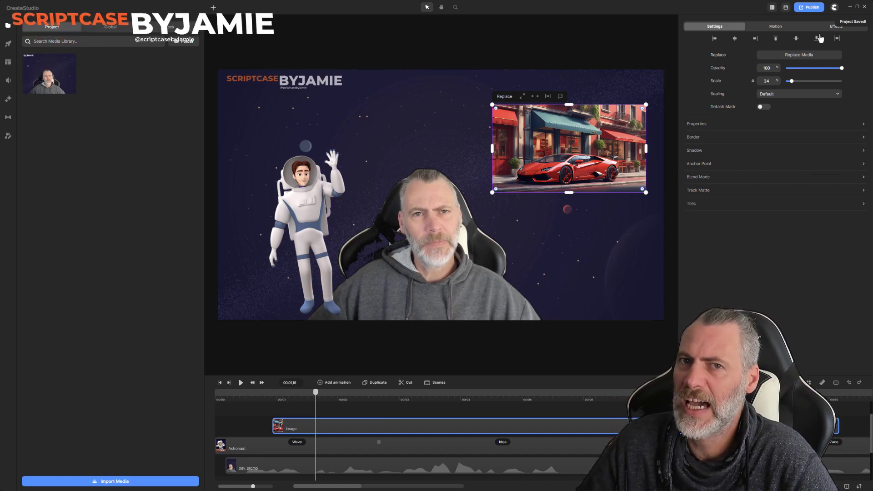
# Give the Lamborghini image the Scale Up entrance motion and the Scale Down exit motion.
pyautogui.click(791, 26)
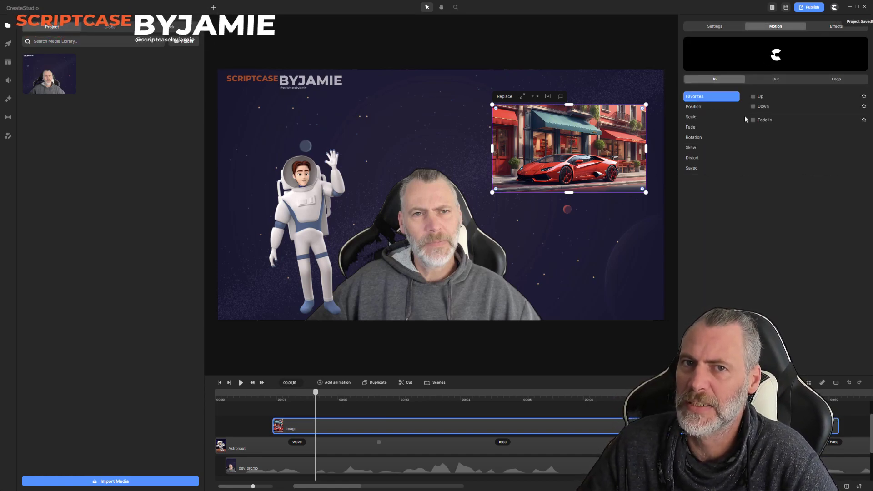
pyautogui.click(755, 97)
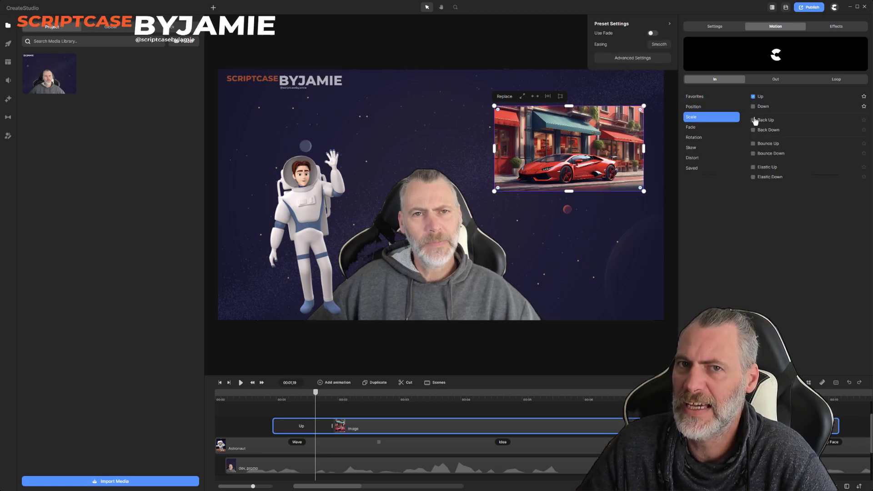
pyautogui.click(774, 83)
pyautogui.click(754, 106)
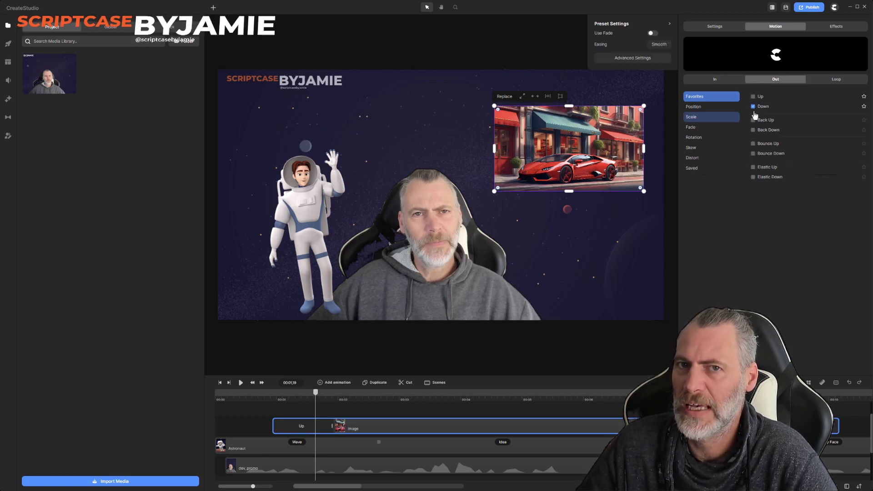
# Extend the Lamborghini image's Scale Up entrance motion to just past the three-second mark and preview the slower entrance.
pyautogui.moveTo(337, 426); pyautogui.dragTo(414, 426)
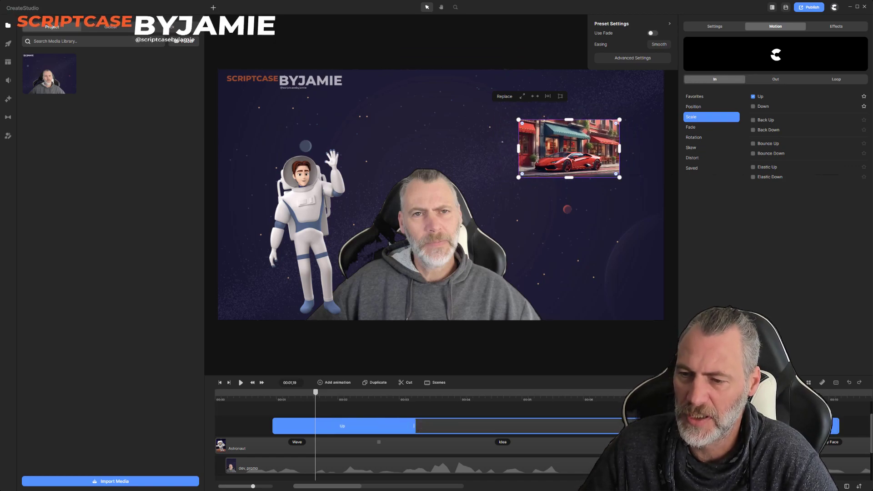
pyautogui.click(390, 416)
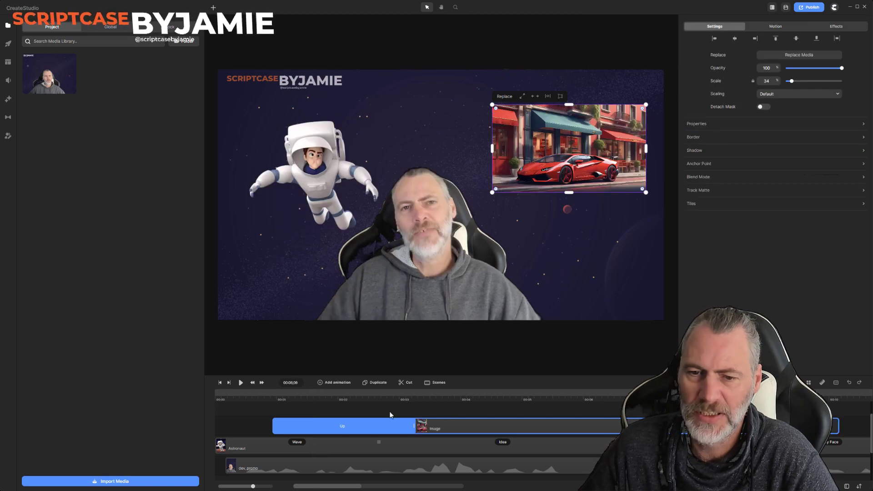
pyautogui.click(276, 395)
pyautogui.moveTo(274, 395); pyautogui.dragTo(242, 424)
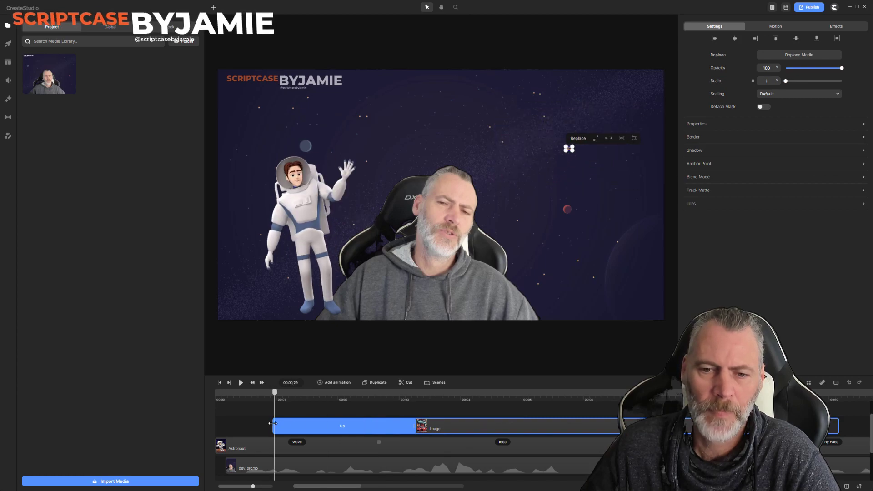
pyautogui.click(242, 425)
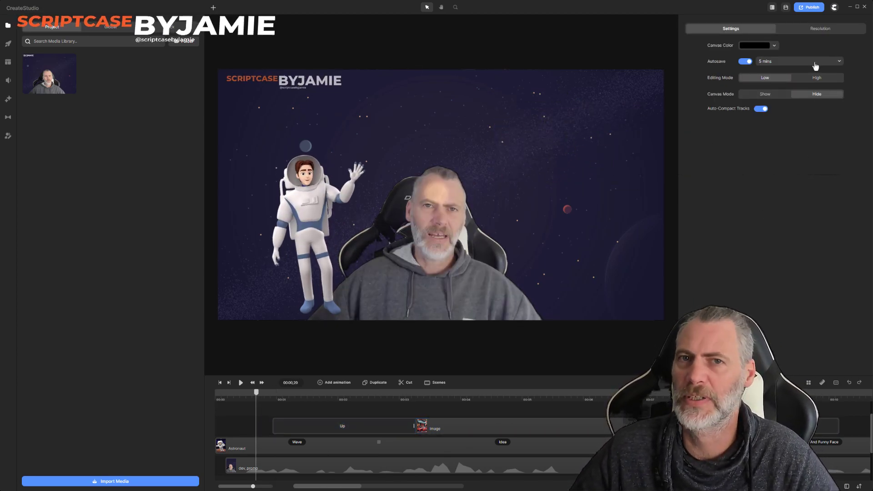
# Examine the project's resolution presets for YouTube, Facebook, X, Pinterest and TikTok.
pyautogui.click(820, 29)
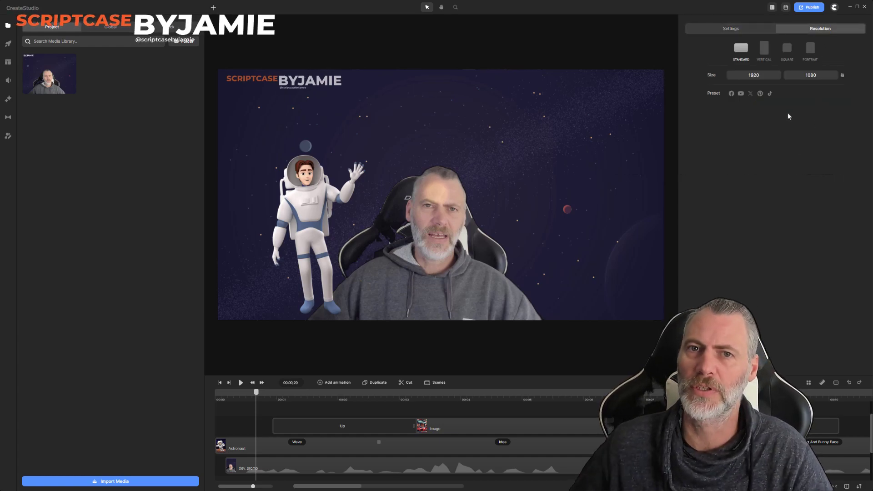
pyautogui.click(742, 94)
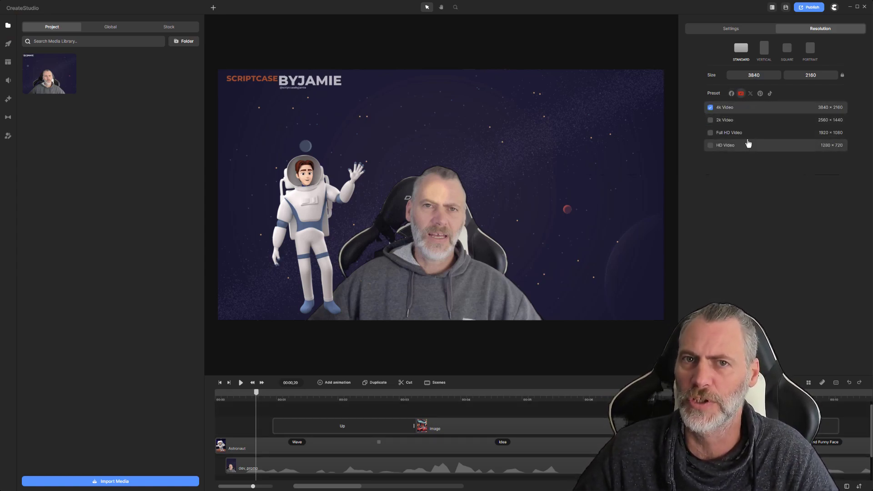
pyautogui.click(731, 93)
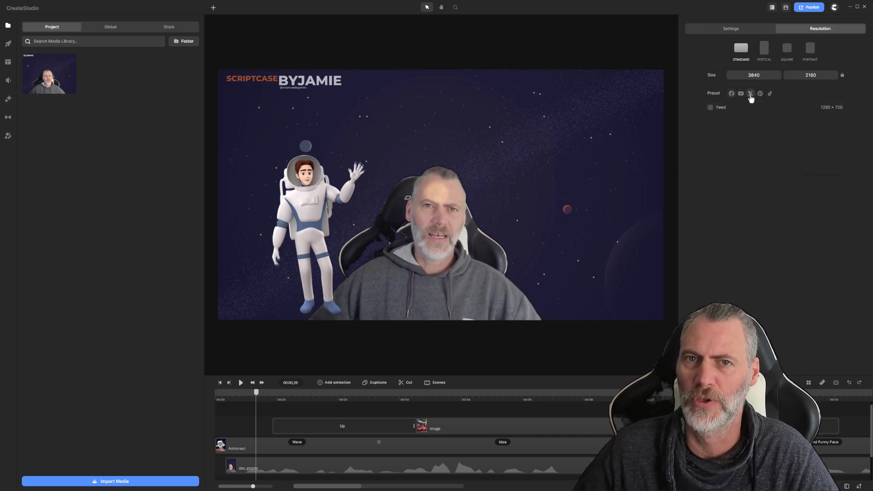
pyautogui.click(761, 94)
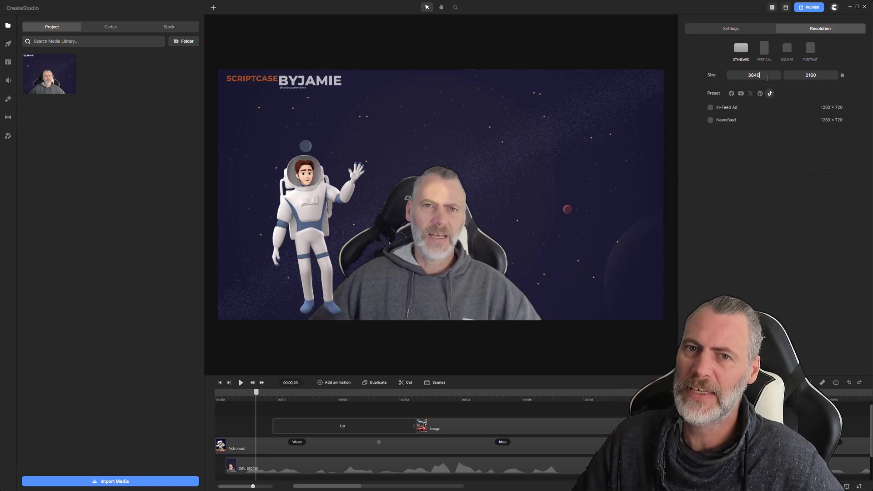
# Try the square and portrait canvas formats and settle on the vertical format for the project.
pyautogui.click(763, 50)
pyautogui.click(786, 51)
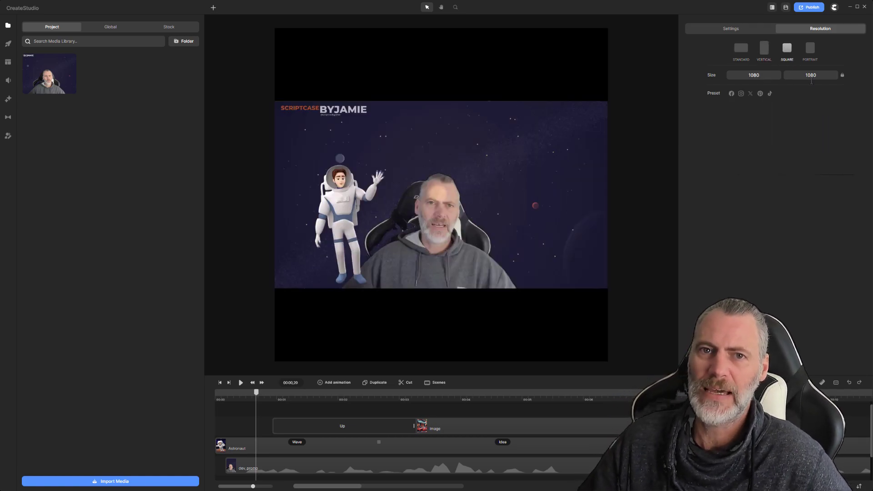
pyautogui.click(814, 52)
pyautogui.click(765, 51)
pyautogui.click(786, 50)
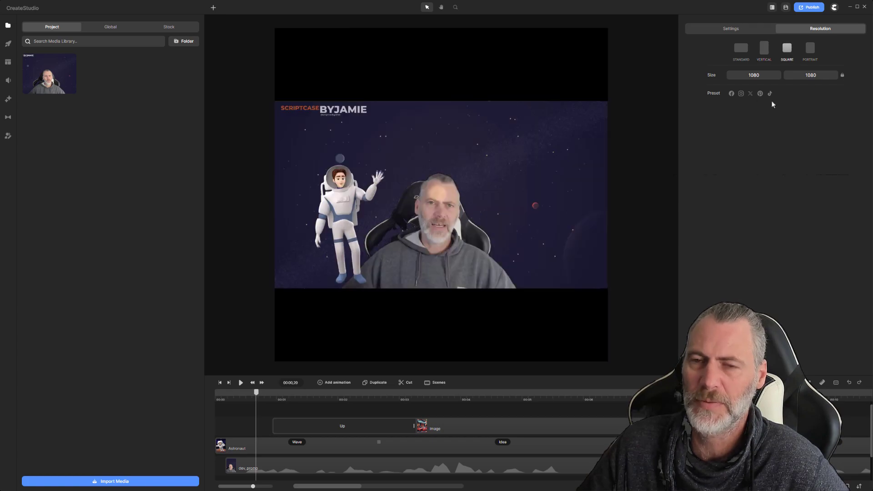
pyautogui.click(814, 50)
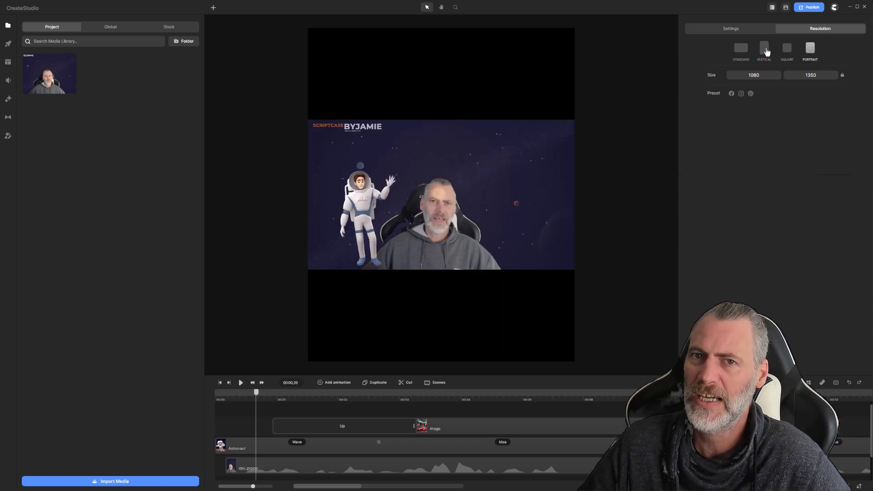
pyautogui.click(763, 50)
# Enlarge the dev_promo video to about 188% and align it with the canvas edge so its background fills the vertical frame.
pyautogui.click(491, 181)
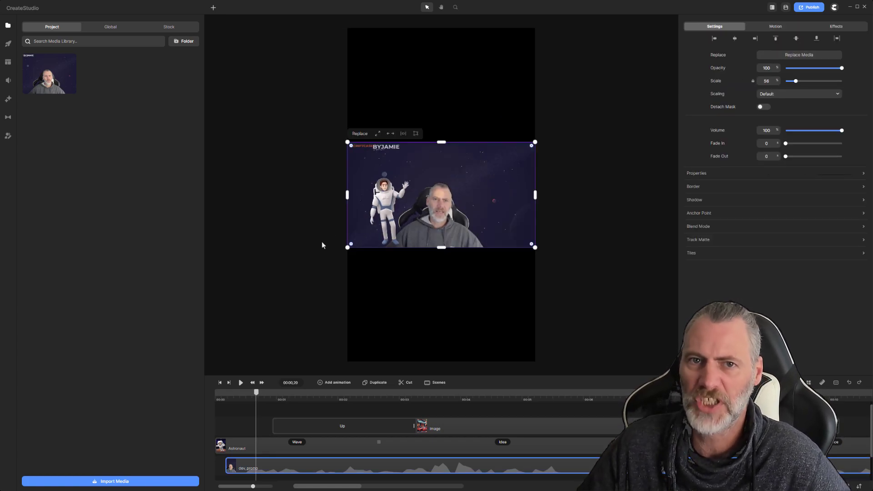
pyautogui.moveTo(347, 248); pyautogui.dragTo(136, 325)
pyautogui.moveTo(403, 269); pyautogui.dragTo(597, 273)
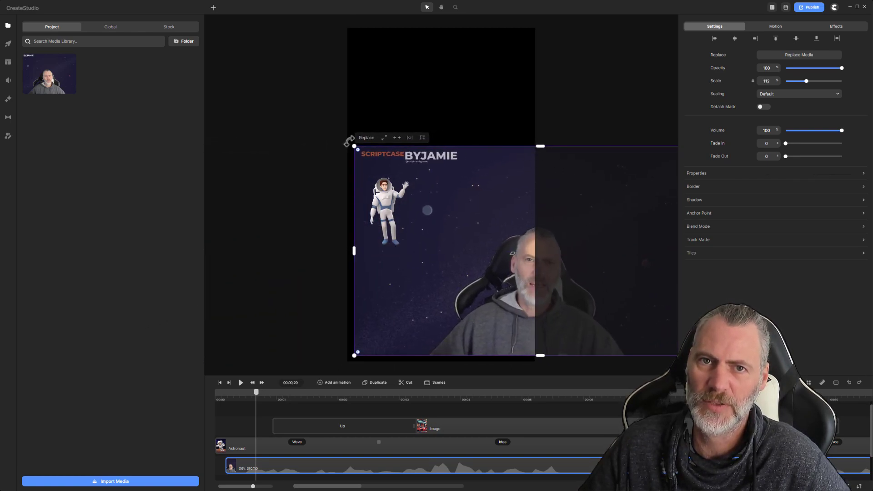
pyautogui.moveTo(355, 146); pyautogui.dragTo(125, 33)
pyautogui.moveTo(482, 189); pyautogui.dragTo(722, 189)
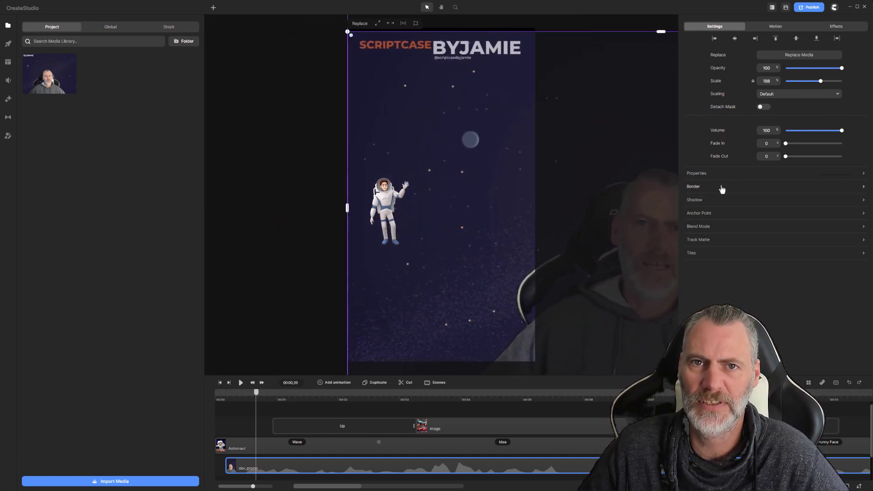
# Lower the astronaut on the vertical canvas and enlarge it until it fills the middle of the frame.
pyautogui.click(336, 319)
pyautogui.moveTo(384, 213); pyautogui.dragTo(385, 303)
pyautogui.moveTo(415, 268); pyautogui.dragTo(509, 148)
pyautogui.click(273, 276)
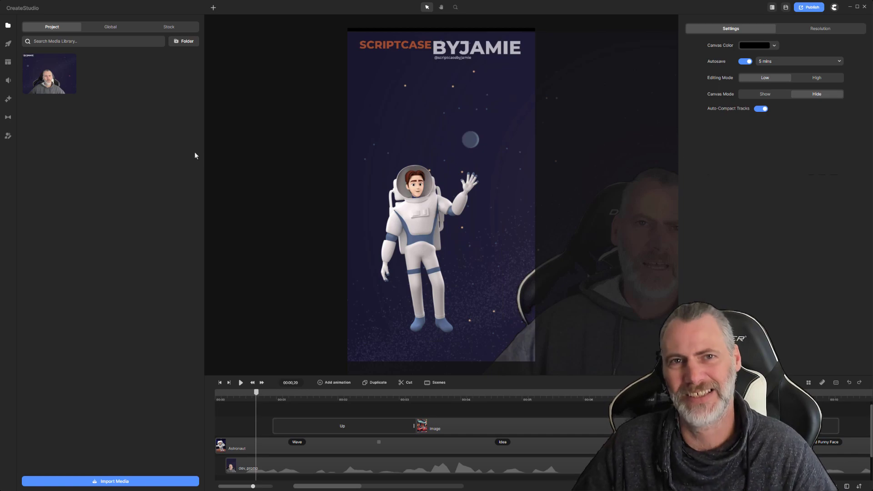
# Play the project to about four seconds and move the Lamborghini image above the astronaut's head.
pyautogui.click(241, 384)
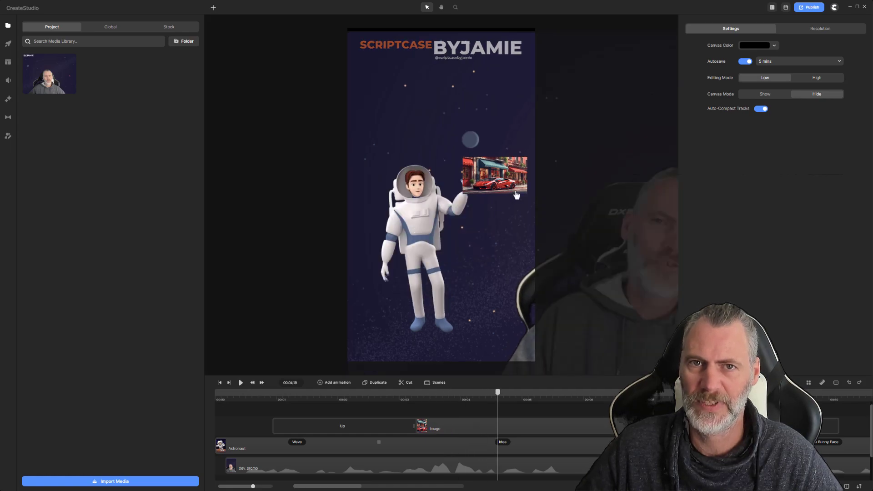
pyautogui.click(241, 383)
pyautogui.moveTo(483, 171); pyautogui.dragTo(460, 111)
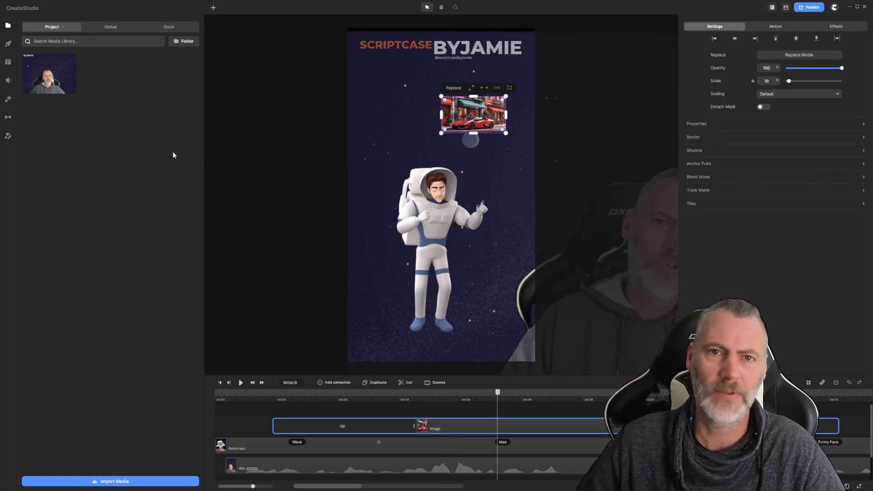
# Browse the vertical scene templates and open the Christmas Time pack.
pyautogui.click(9, 63)
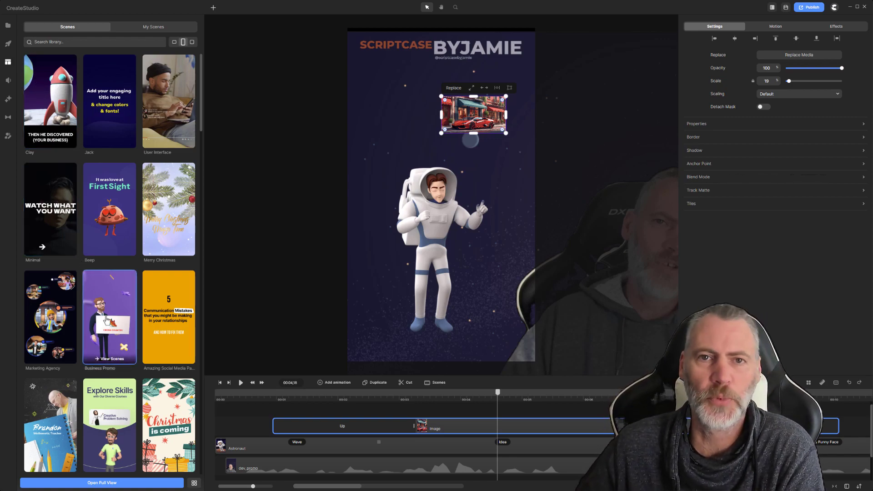
pyautogui.scroll(-6, 109, 331)
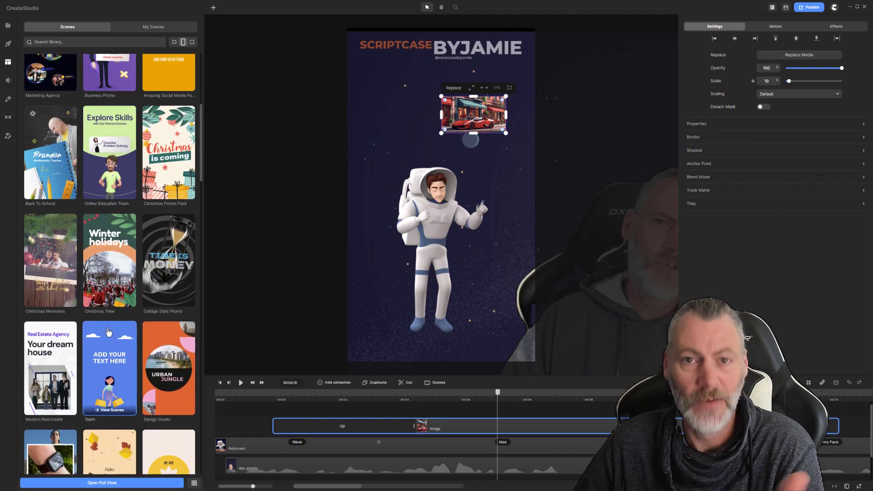
pyautogui.click(103, 243)
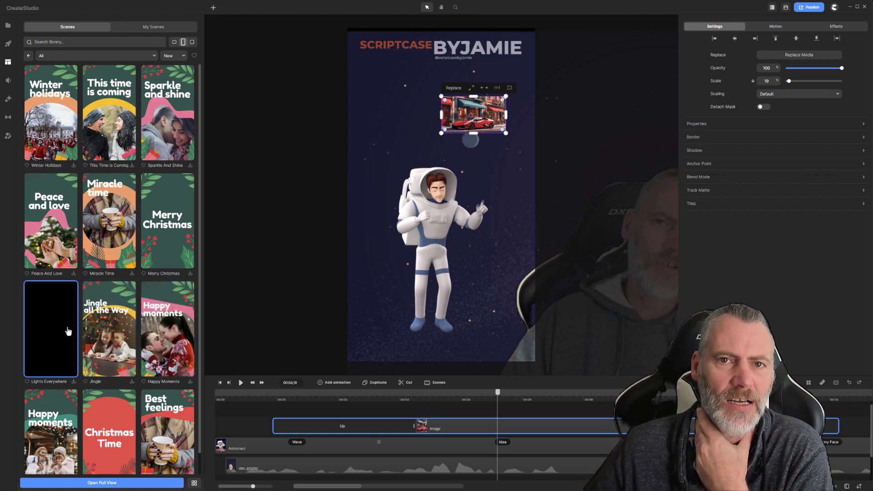
pyautogui.scroll(-1, 68, 342)
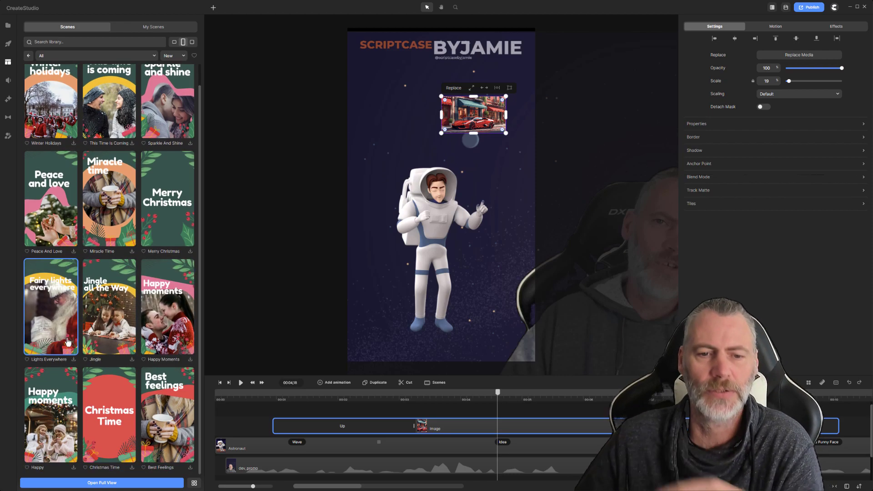
pyautogui.scroll(1, 85, 398)
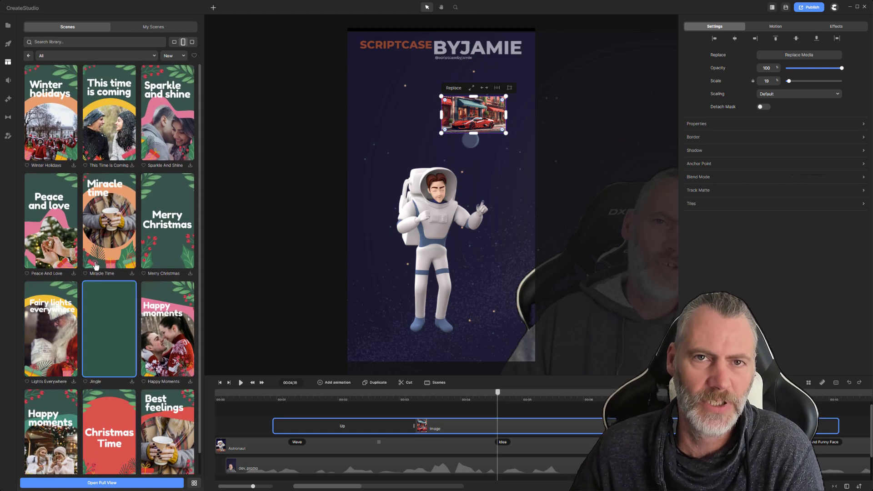
# Download every scene in the Christmas Time pack, from Winter Holidays through Best Feelings.
pyautogui.click(62, 113)
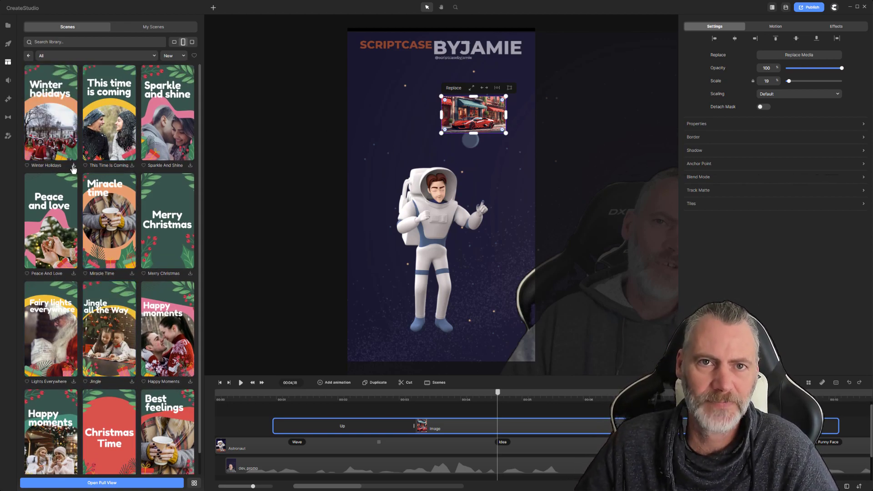
pyautogui.click(132, 166)
pyautogui.click(191, 166)
pyautogui.click(190, 273)
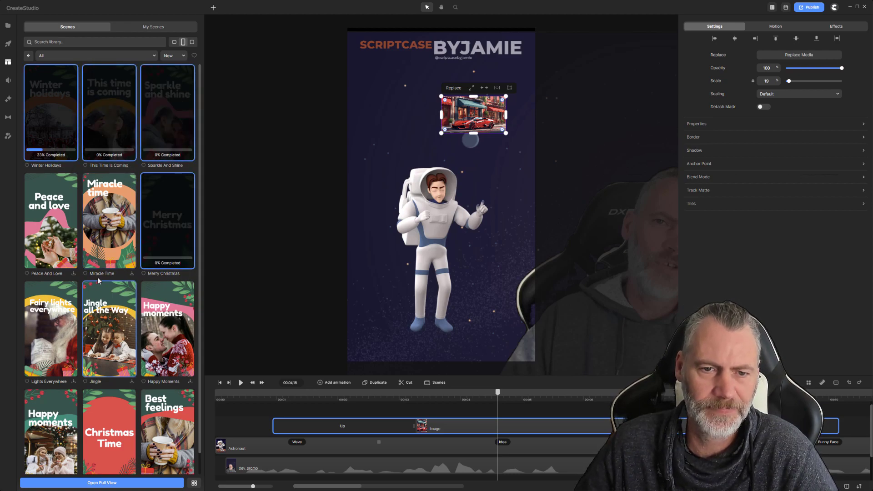
pyautogui.click(132, 273)
pyautogui.click(73, 273)
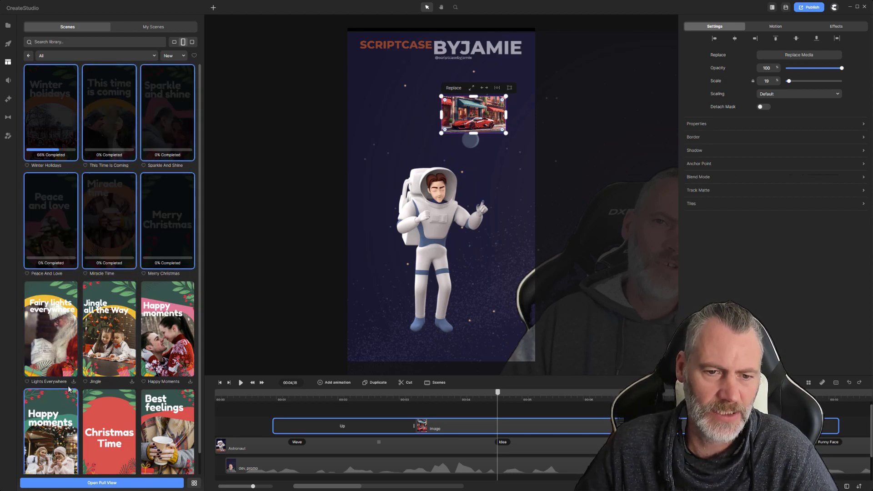
pyautogui.click(73, 382)
pyautogui.click(132, 382)
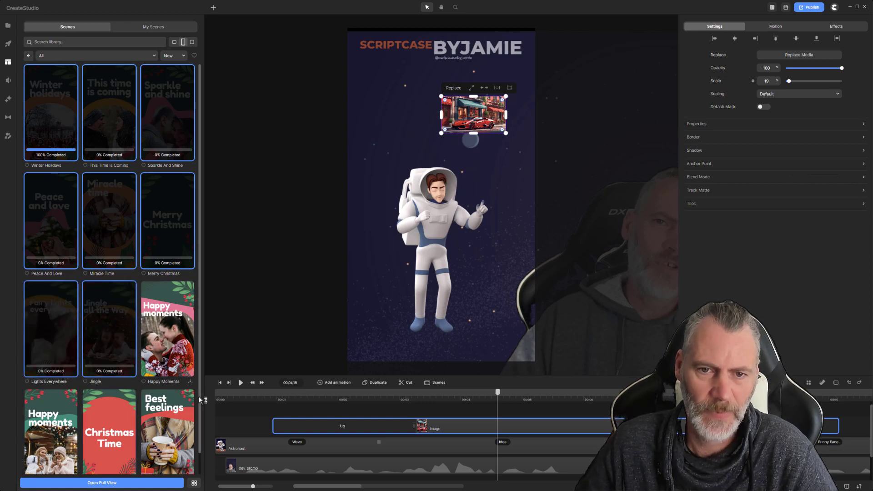
pyautogui.click(190, 382)
pyautogui.scroll(-1, 109, 432)
pyautogui.click(74, 468)
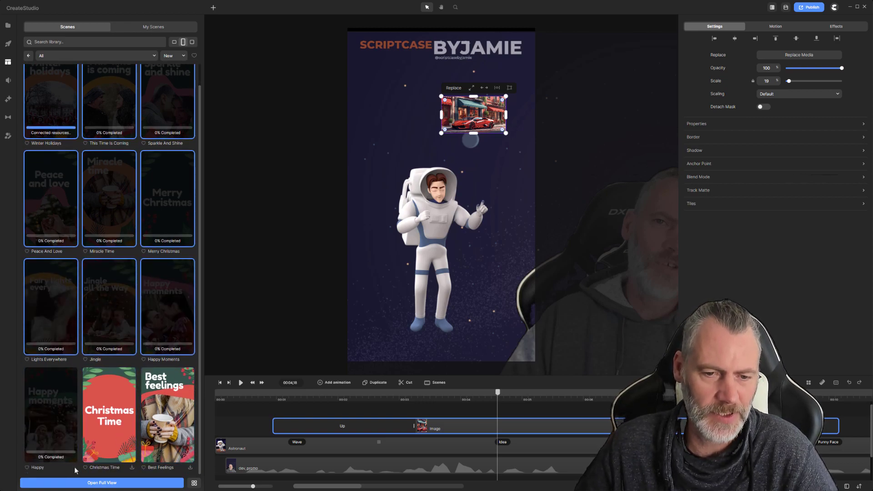
pyautogui.click(131, 468)
pyautogui.click(191, 469)
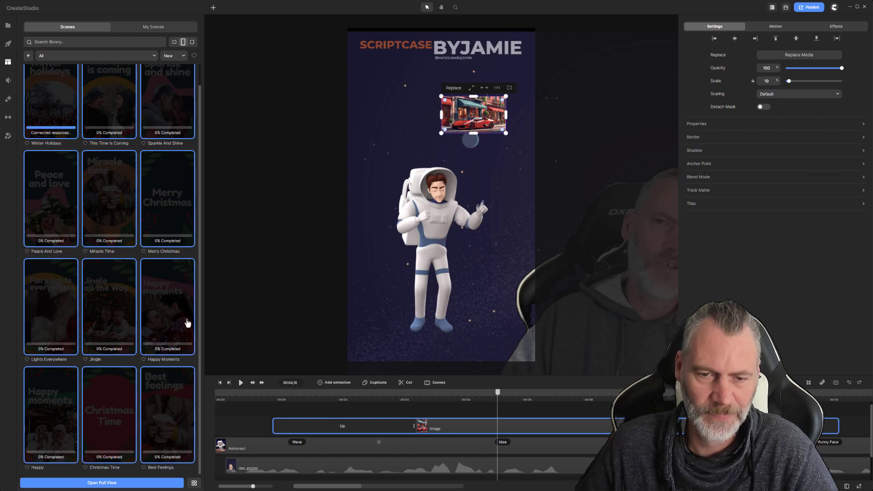
# Add the Winter Holidays scene to the project and move its clip to the start of the timeline.
pyautogui.scroll(1, 160, 222)
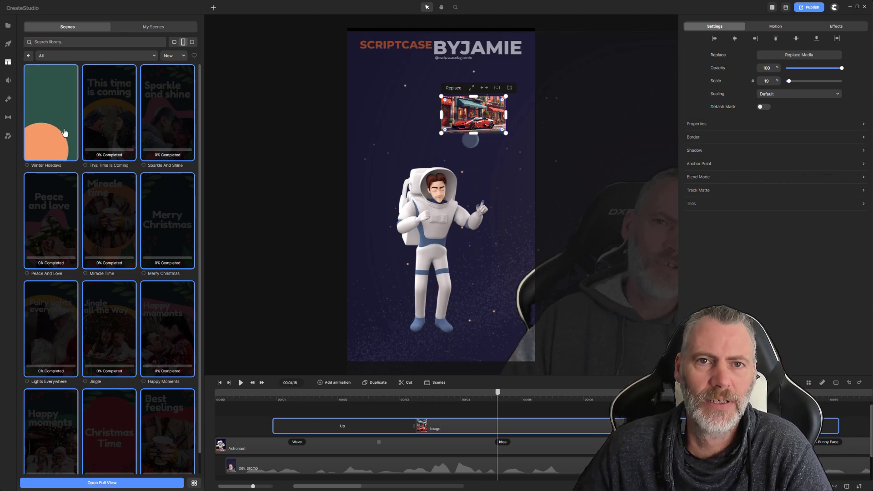
pyautogui.moveTo(58, 114); pyautogui.dragTo(371, 167)
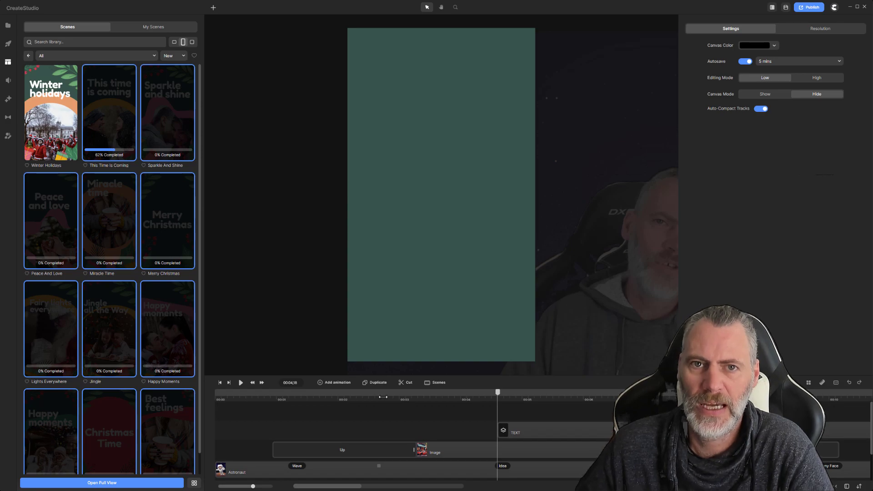
pyautogui.moveTo(543, 430); pyautogui.dragTo(263, 425)
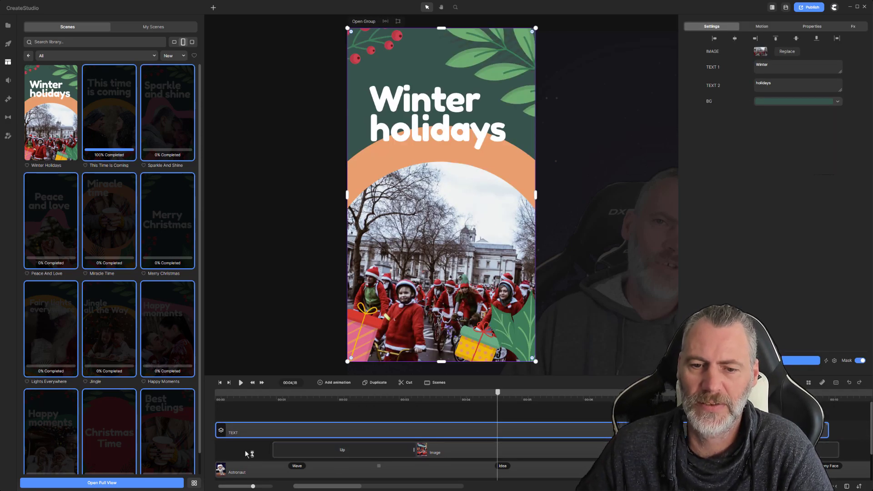
# Delete the Lamborghini image, the astronaut and the dev_promo video so only the Winter Holidays scene remains on the timeline.
pyautogui.click(245, 450)
pyautogui.click(359, 451)
pyautogui.moveTo(458, 447); pyautogui.dragTo(454, 414)
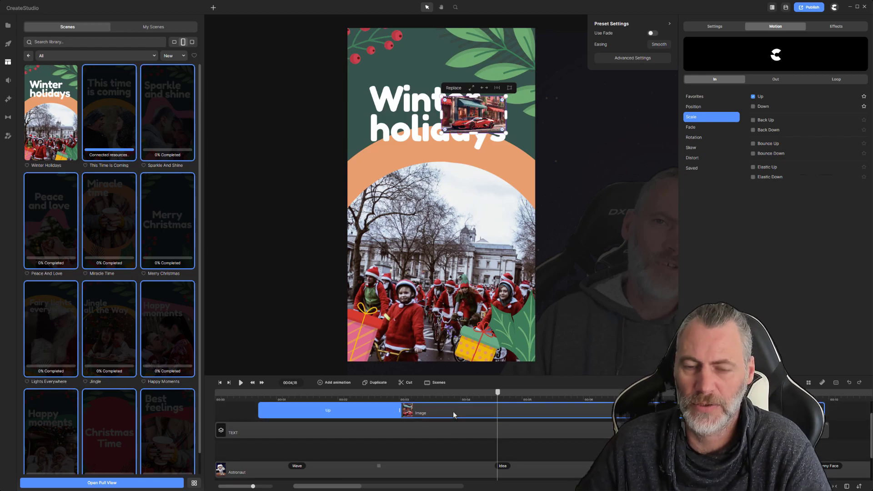
pyautogui.press('Delete')
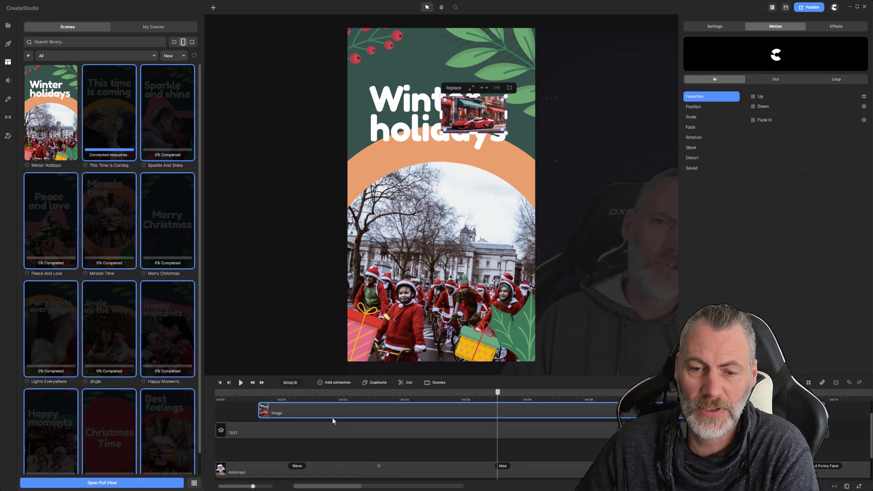
pyautogui.press('Delete')
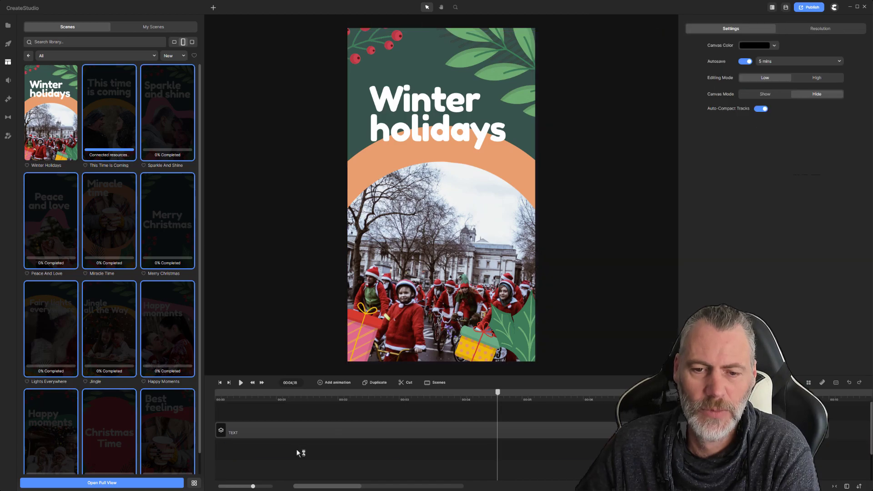
# Select the Winter Holidays scene and scrub through its opening animation to about two seconds.
pyautogui.click(292, 430)
pyautogui.click(293, 394)
pyautogui.moveTo(293, 393); pyautogui.dragTo(352, 398)
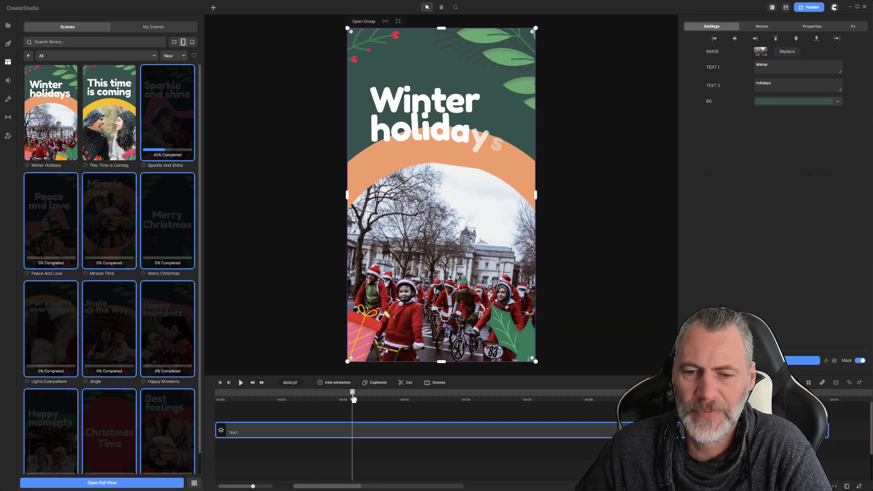
# Move the Winter Holidays clip one track down and scrub its animation to about three seconds.
pyautogui.click(369, 409)
pyautogui.moveTo(380, 424); pyautogui.dragTo(370, 455)
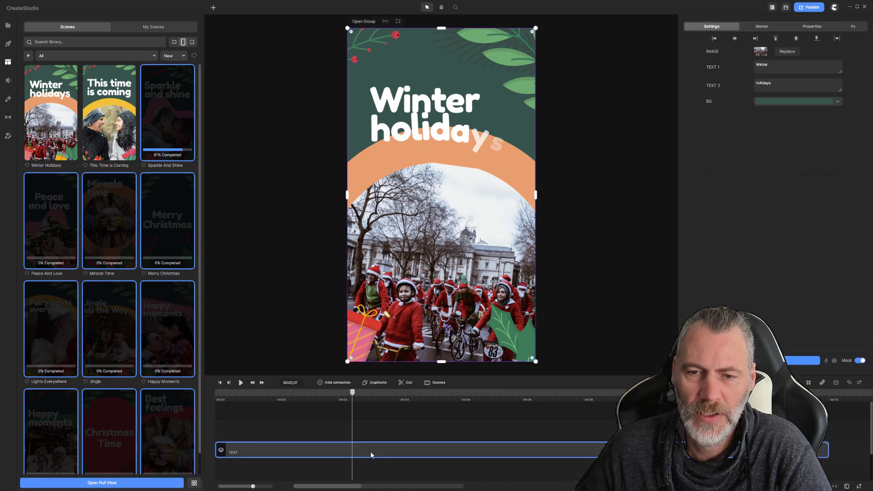
pyautogui.moveTo(353, 398); pyautogui.dragTo(403, 396)
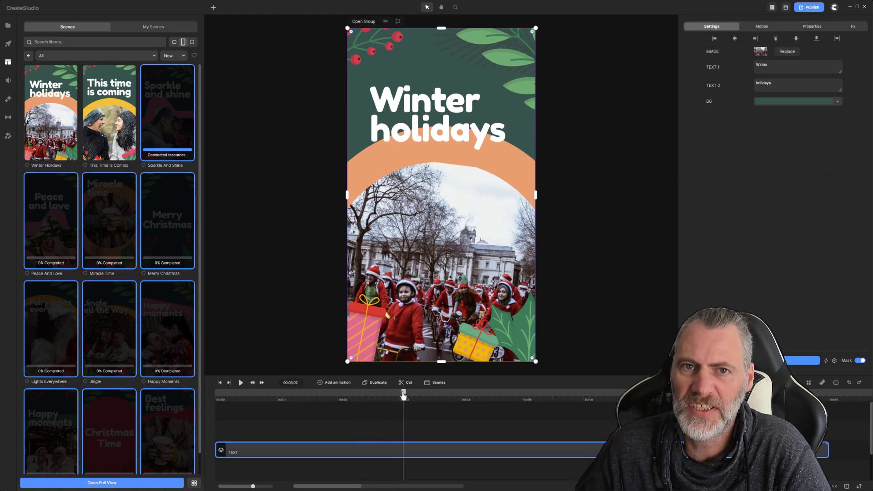
# Open the Winter Holidays group, select the clip inside it and scrub to 00;03;08.
pyautogui.doubleClick(359, 453)
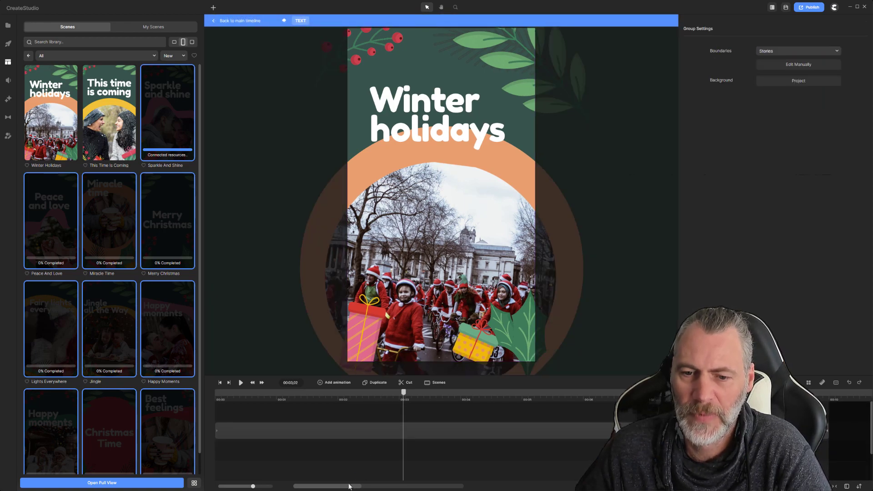
pyautogui.click(286, 435)
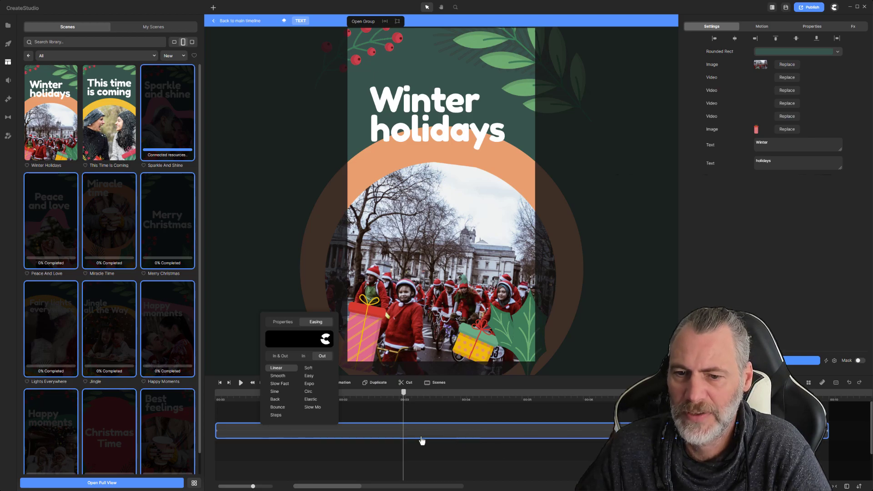
pyautogui.click(374, 436)
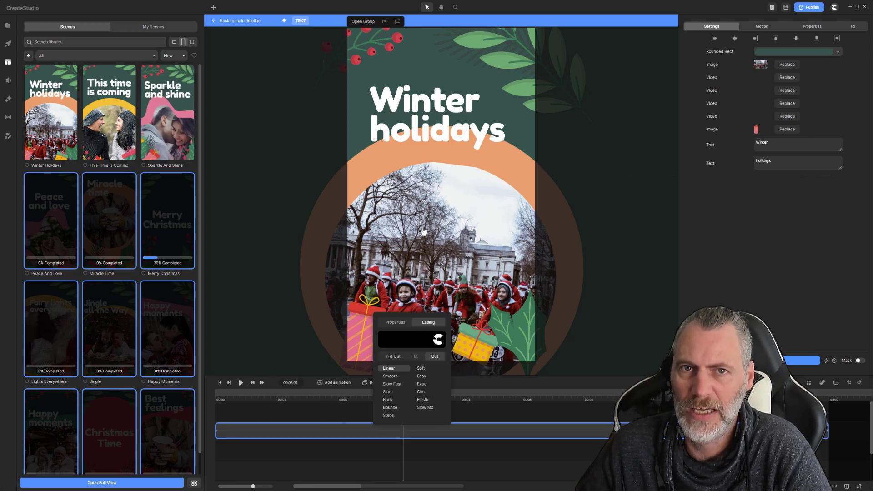
pyautogui.moveTo(402, 397)
pyautogui.mouseDown()
pyautogui.moveTo(473, 394)
pyautogui.moveTo(417, 393)
pyautogui.mouseUp()
# Try shifting the nested scene down on the canvas, move it back into place and return to the main timeline.
pyautogui.moveTo(408, 312)
pyautogui.mouseDown()
pyautogui.moveTo(435, 312)
pyautogui.moveTo(326, 314)
pyautogui.moveTo(451, 221)
pyautogui.moveTo(452, 321)
pyautogui.moveTo(396, 309)
pyautogui.moveTo(389, 350)
pyautogui.moveTo(409, 335)
pyautogui.moveTo(399, 322)
pyautogui.mouseUp()
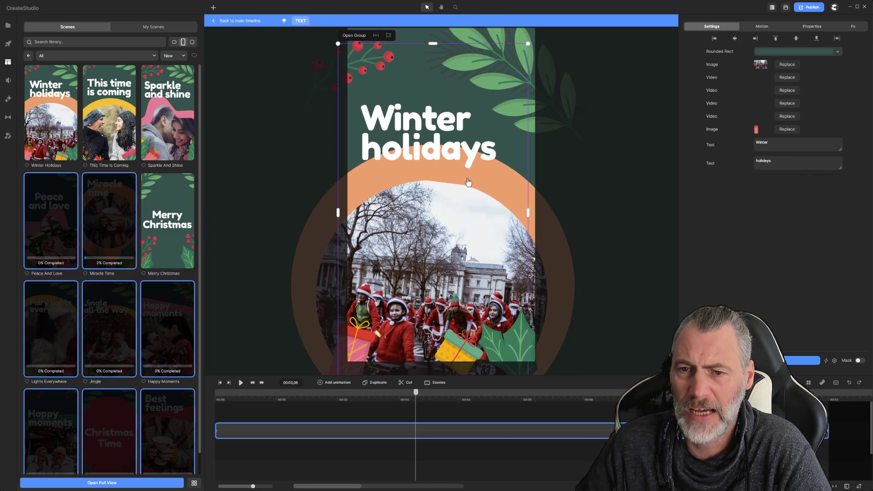
pyautogui.moveTo(460, 272); pyautogui.dragTo(467, 245)
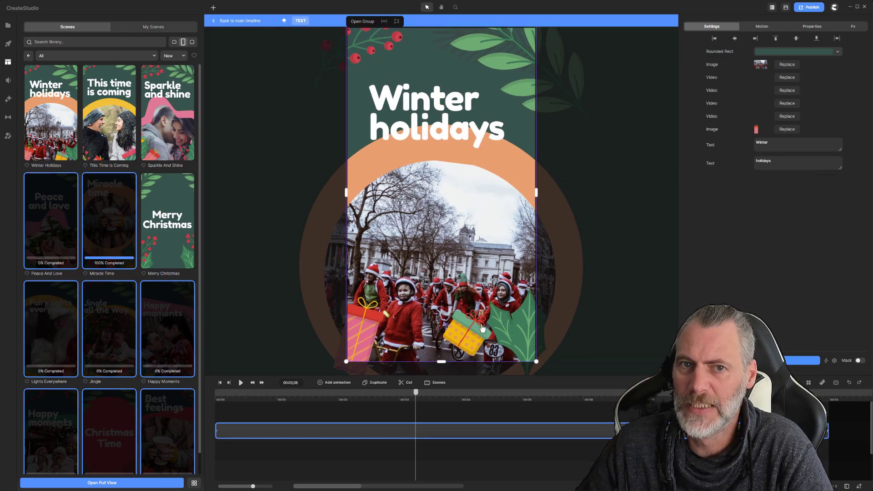
pyautogui.click(371, 417)
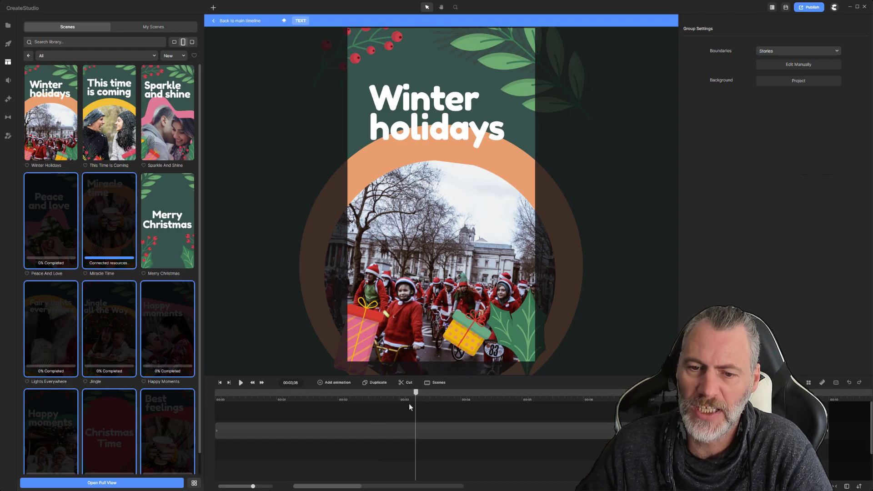
pyautogui.click(236, 22)
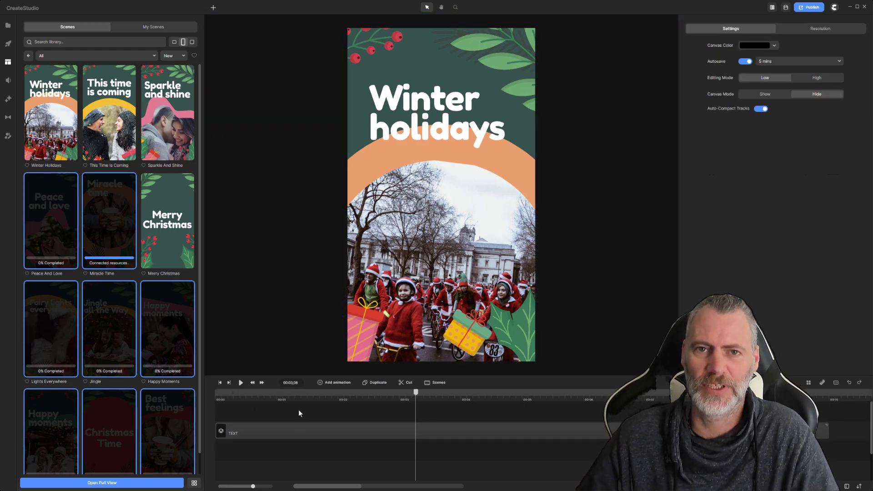
# Add the Fire 24 effect over the scene's lower half and the Fire 28 burst just above the Winter title.
pyautogui.rightClick(255, 413)
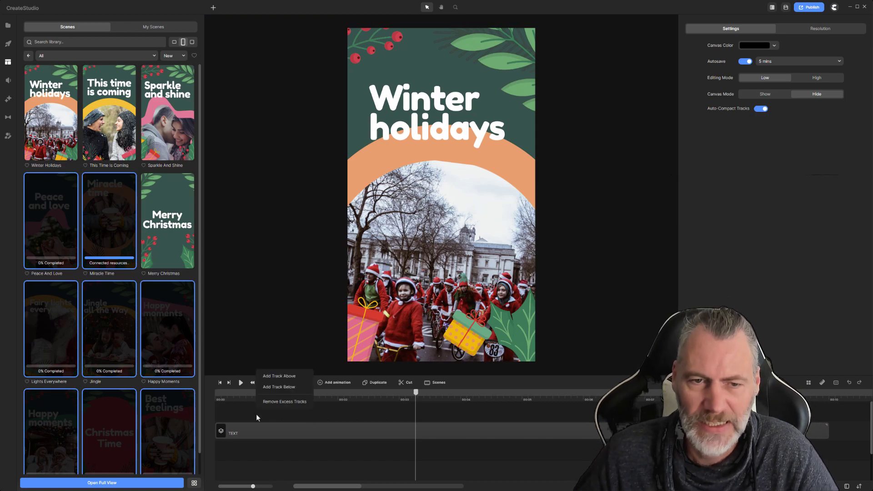
pyautogui.click(8, 43)
pyautogui.click(28, 26)
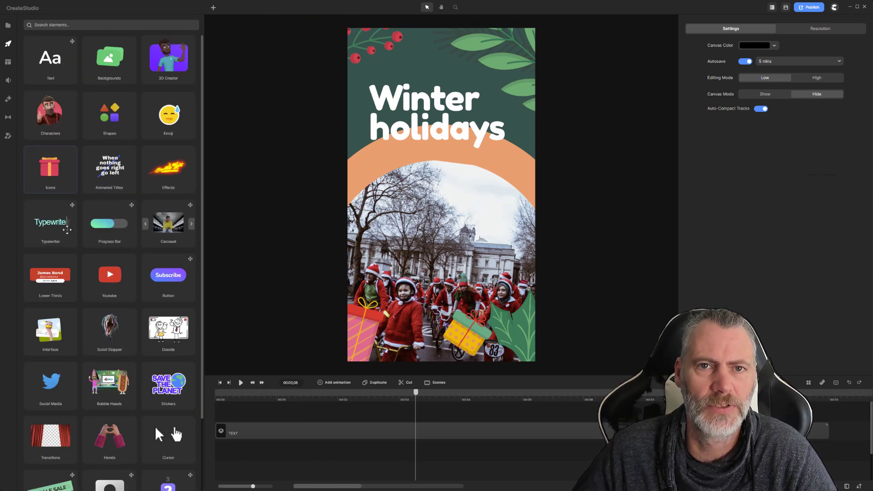
pyautogui.click(173, 178)
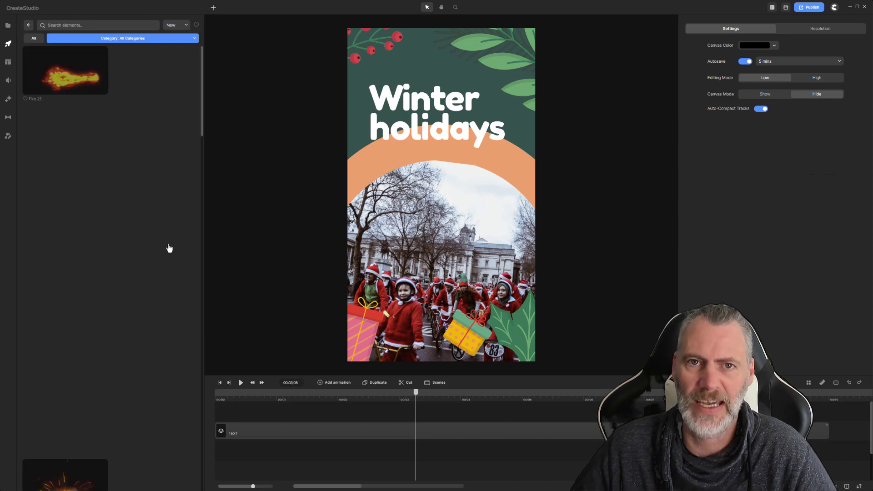
pyautogui.moveTo(150, 131); pyautogui.dragTo(450, 319)
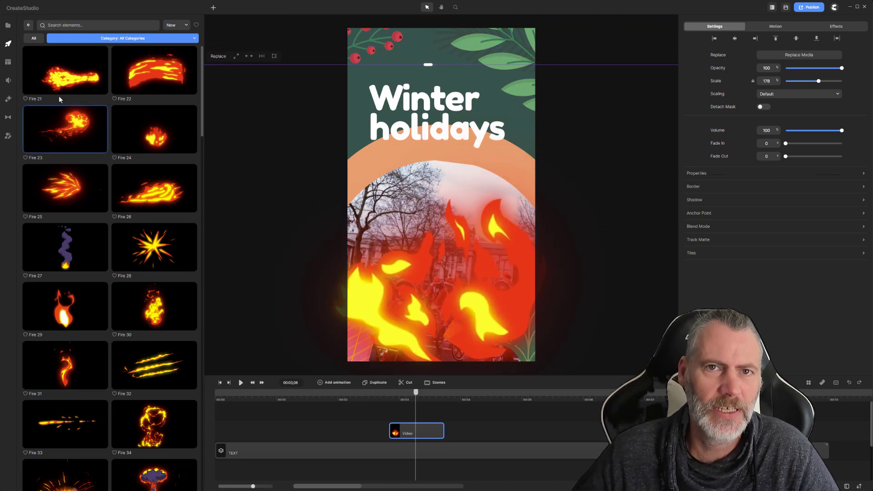
pyautogui.moveTo(152, 248); pyautogui.dragTo(414, 417)
pyautogui.moveTo(445, 193); pyautogui.dragTo(450, 74)
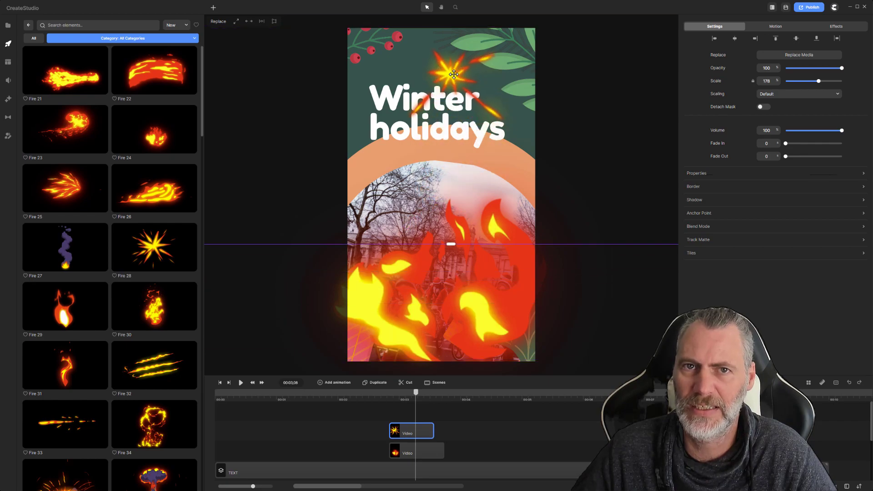
# Add a Subscribe button centred in the canvas's lower part, with its clip starting at about one second.
pyautogui.click(27, 26)
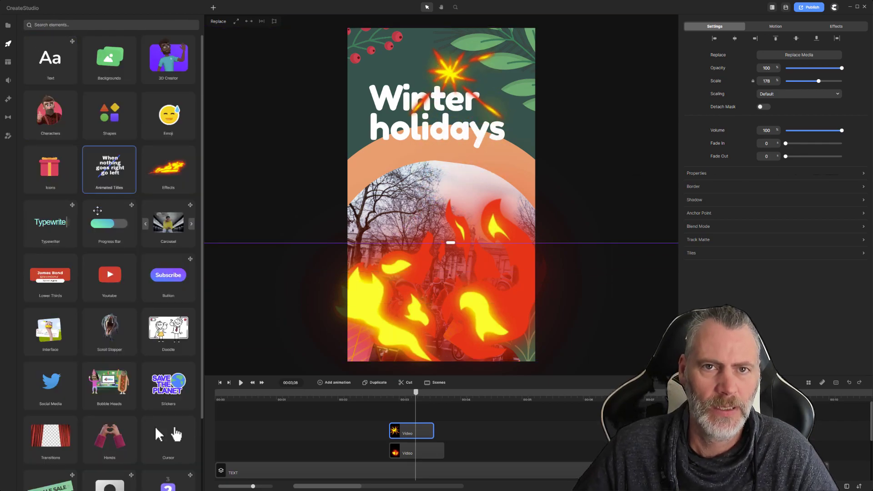
pyautogui.scroll(-3, 105, 273)
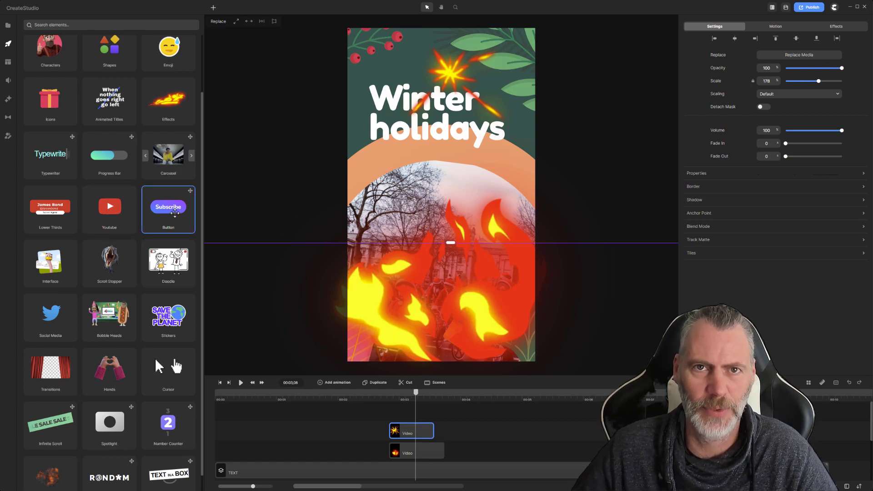
pyautogui.moveTo(168, 204); pyautogui.dragTo(449, 337)
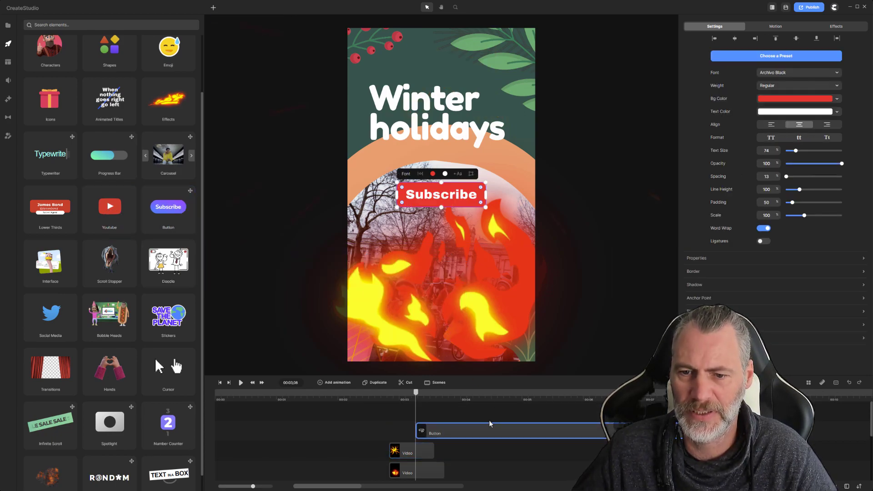
pyautogui.moveTo(499, 434); pyautogui.dragTo(374, 435)
pyautogui.moveTo(454, 191); pyautogui.dragTo(453, 301)
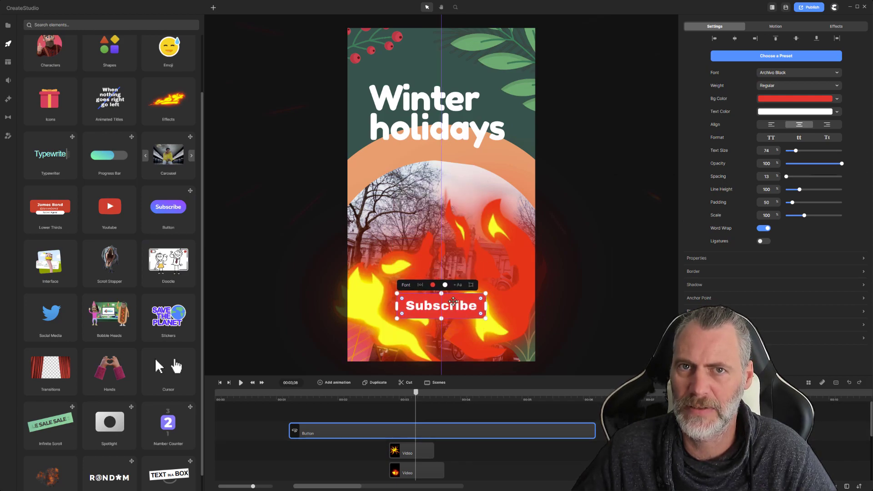
# Change the Subscribe button's background to the orange favourite color.
pyautogui.click(832, 100)
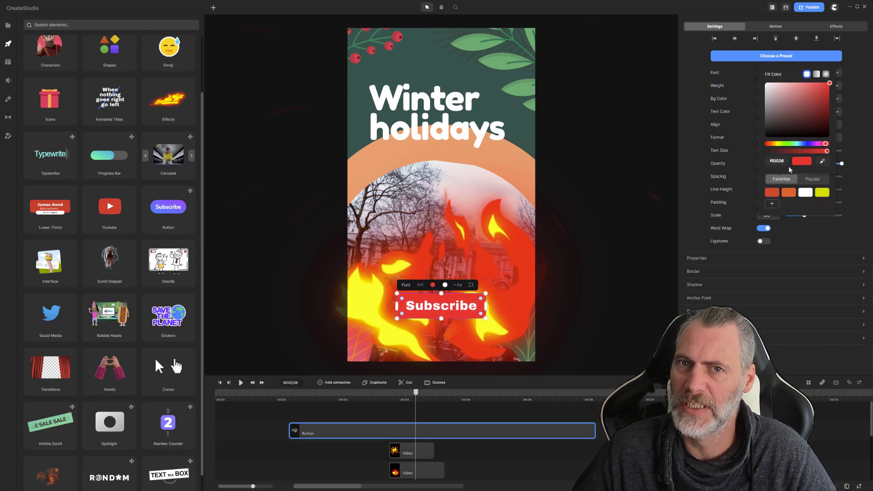
pyautogui.click(789, 193)
pyautogui.click(768, 359)
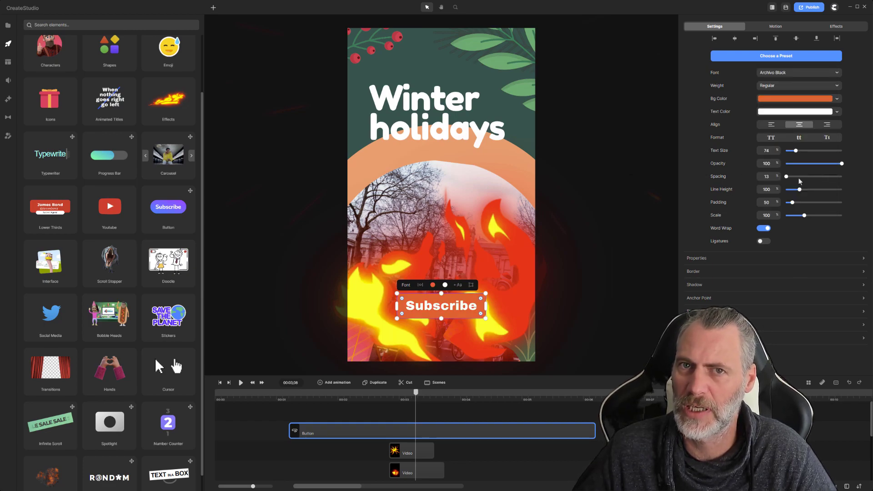
# Give the Subscribe button a Fade In entrance and a Fade Out exit motion.
pyautogui.click(774, 26)
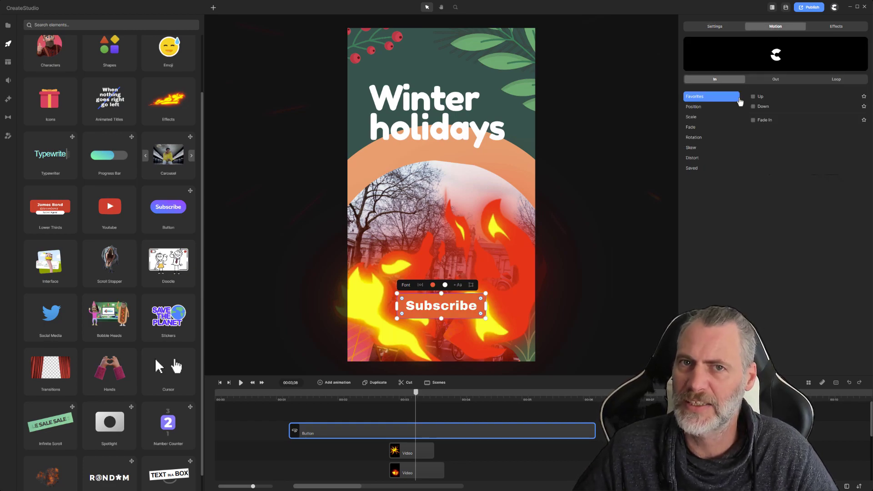
pyautogui.click(753, 122)
pyautogui.click(776, 79)
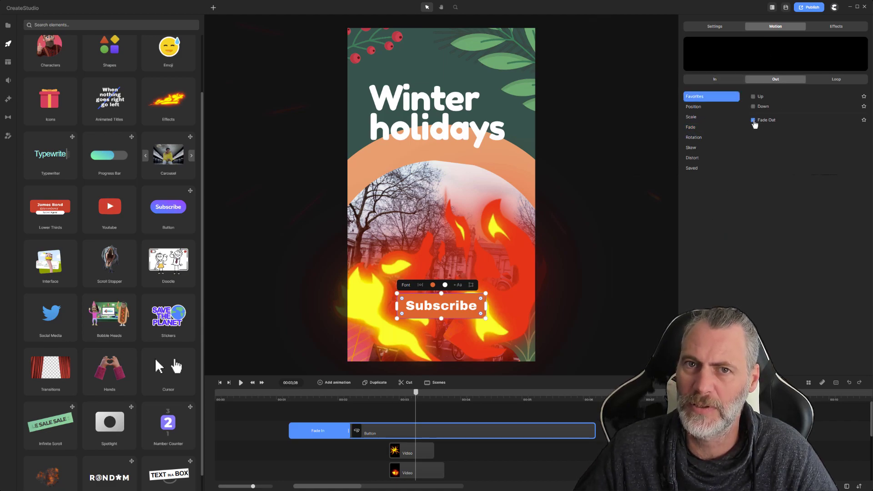
# Align the Fire 28 clip with the button clip's start and line up three duplicates end to end after it.
pyautogui.click(382, 450)
pyautogui.moveTo(388, 450); pyautogui.dragTo(298, 455)
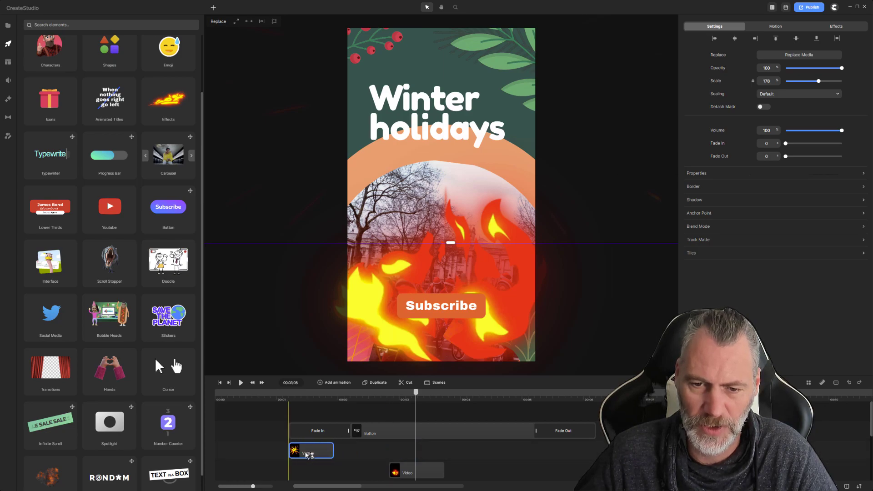
pyautogui.hotkey('ctrl', 'd')
pyautogui.moveTo(434, 412); pyautogui.dragTo(352, 452)
pyautogui.hotkey('ctrl', 'd')
pyautogui.moveTo(451, 412); pyautogui.dragTo(418, 453)
pyautogui.hotkey('ctrl', 'd')
pyautogui.moveTo(442, 415); pyautogui.dragTo(447, 455)
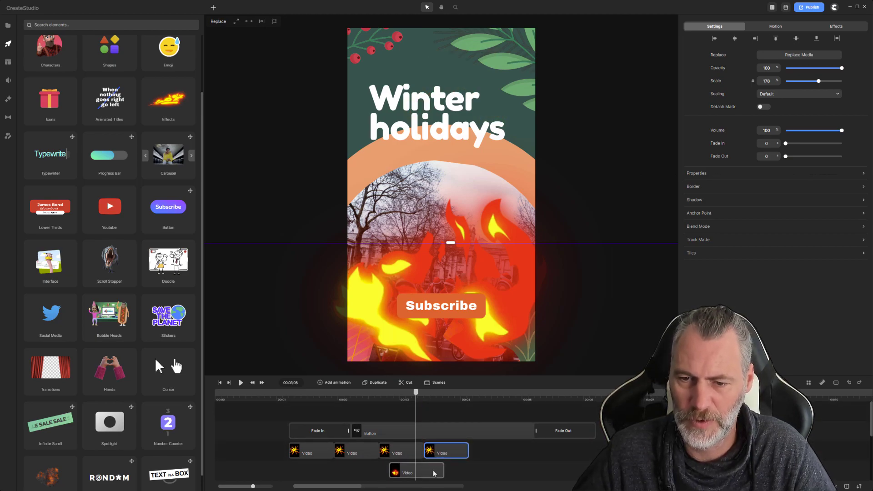
# Duplicate the Fire 24 clip three times and line the copies up end to end on its track.
pyautogui.click(440, 471)
pyautogui.scroll(-1, 437, 476)
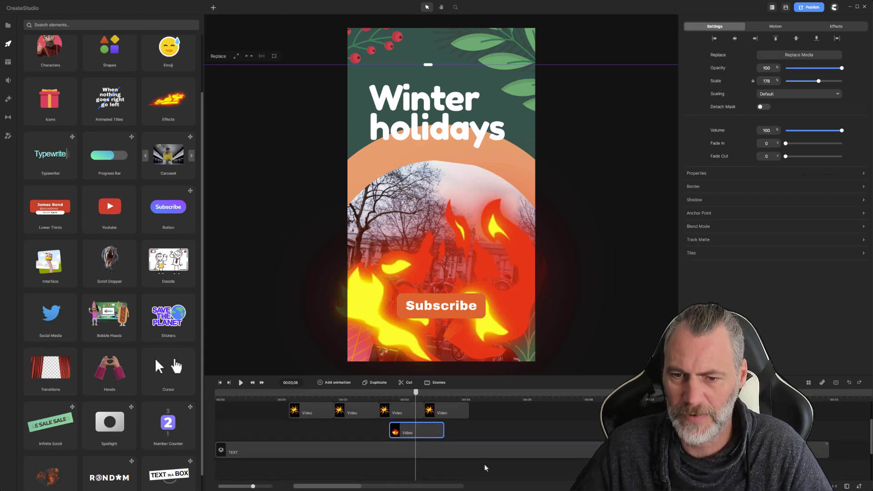
pyautogui.hotkey('ctrl', 'd')
pyautogui.moveTo(446, 412); pyautogui.dragTo(476, 476)
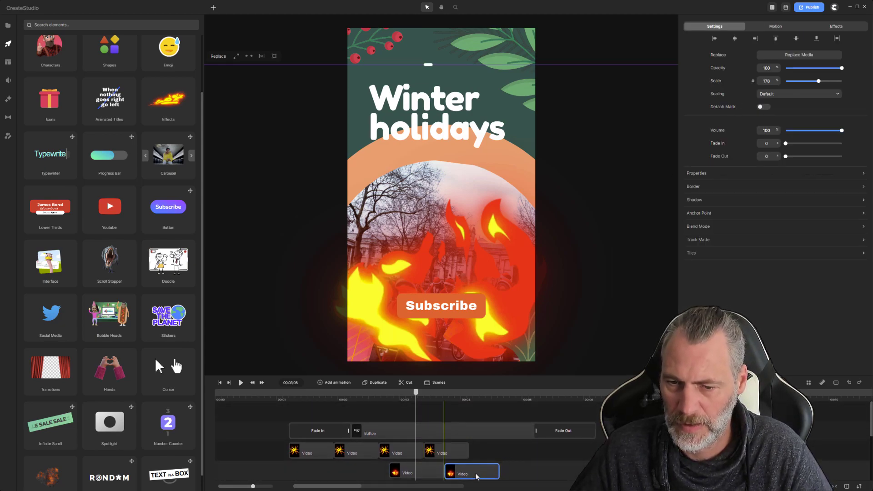
pyautogui.hotkey('ctrl', 'd')
pyautogui.moveTo(442, 414); pyautogui.dragTo(514, 471)
pyautogui.hotkey('ctrl', 'd')
pyautogui.moveTo(441, 412); pyautogui.dragTo(568, 471)
pyautogui.click(573, 456)
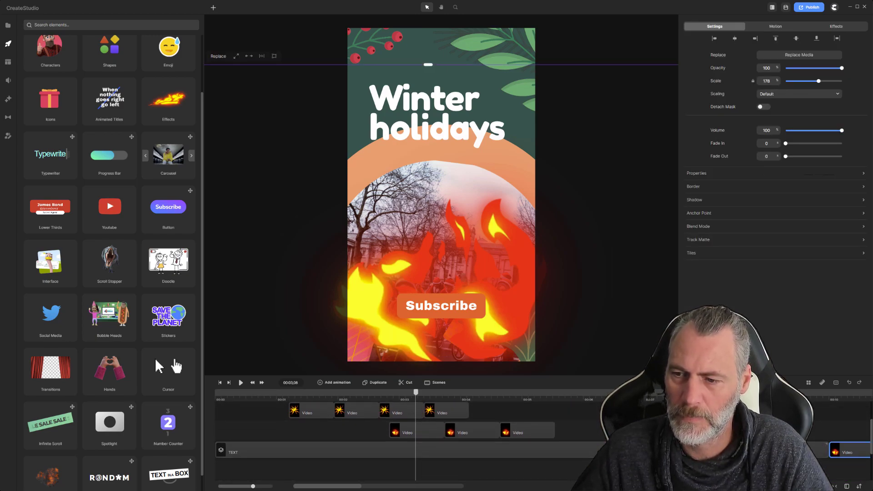
pyautogui.moveTo(585, 432); pyautogui.dragTo(570, 432)
pyautogui.click(578, 468)
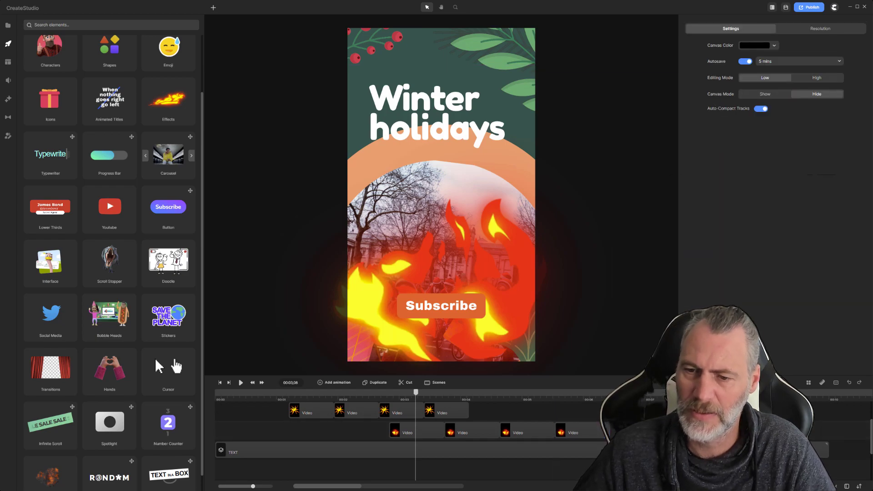
pyautogui.scroll(1, 589, 451)
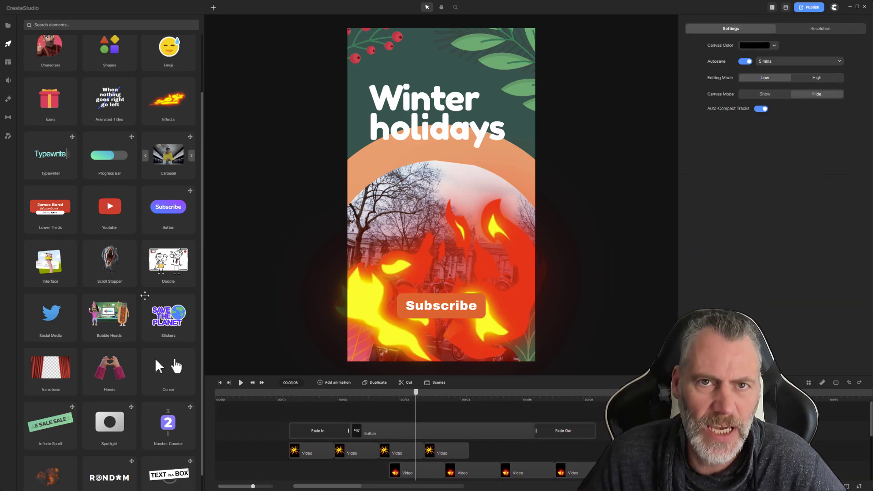
# Browse the Scroll Stopper elements through to the end of the collection.
pyautogui.click(110, 258)
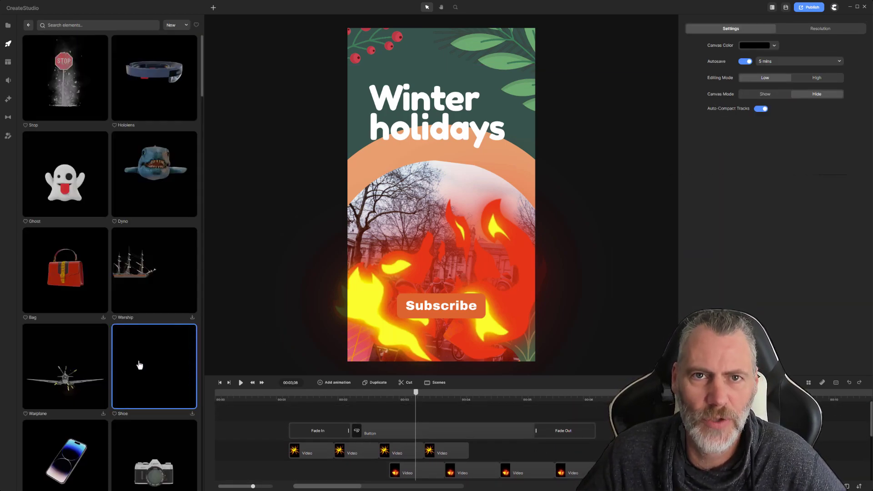
pyautogui.scroll(-3, 132, 227)
pyautogui.scroll(-12, 131, 241)
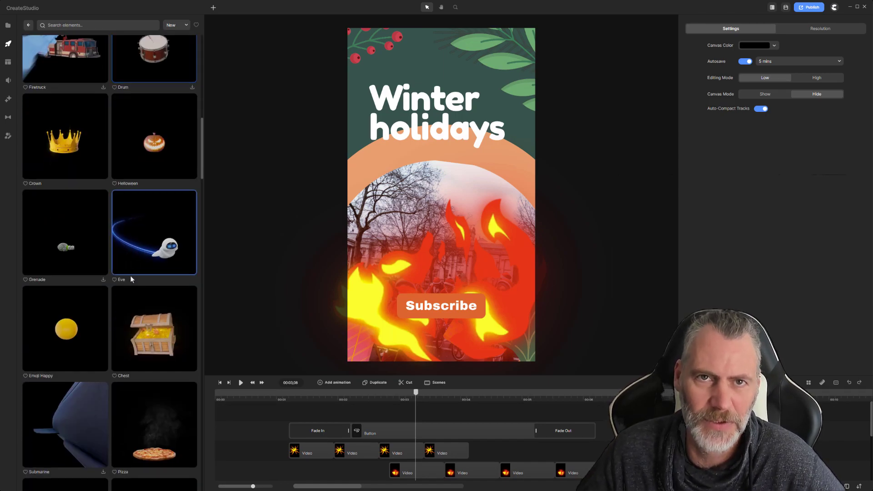
pyautogui.scroll(-10, 129, 287)
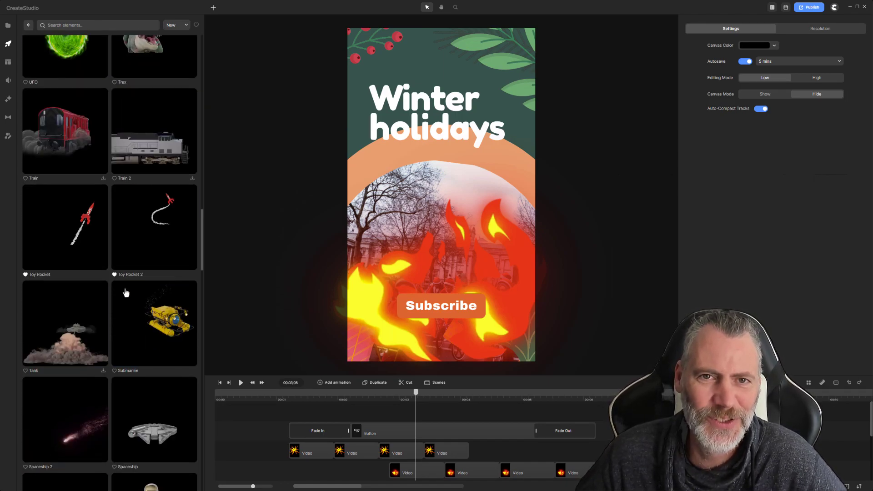
pyautogui.scroll(-10, 102, 334)
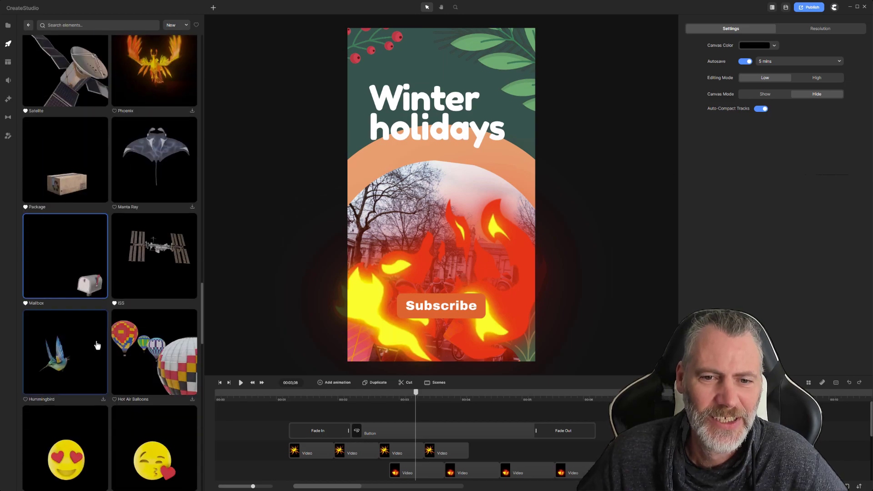
pyautogui.scroll(-5, 85, 386)
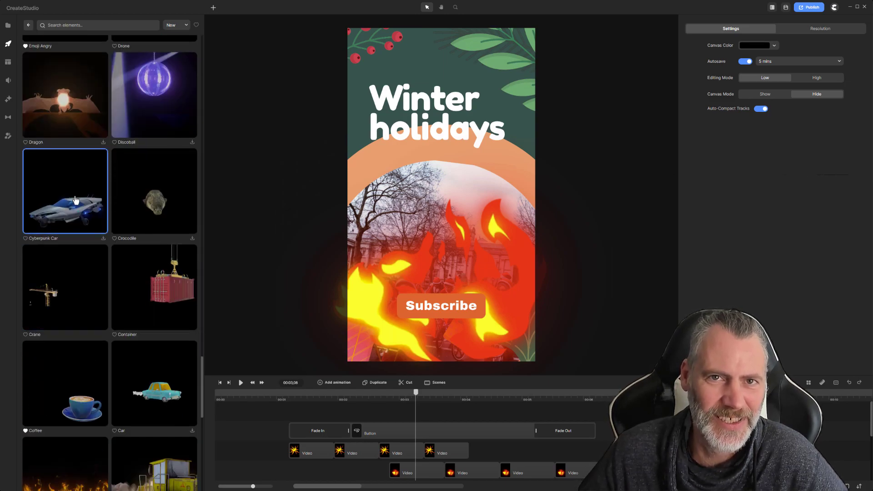
pyautogui.scroll(-7, 101, 249)
pyautogui.scroll(-4, 98, 319)
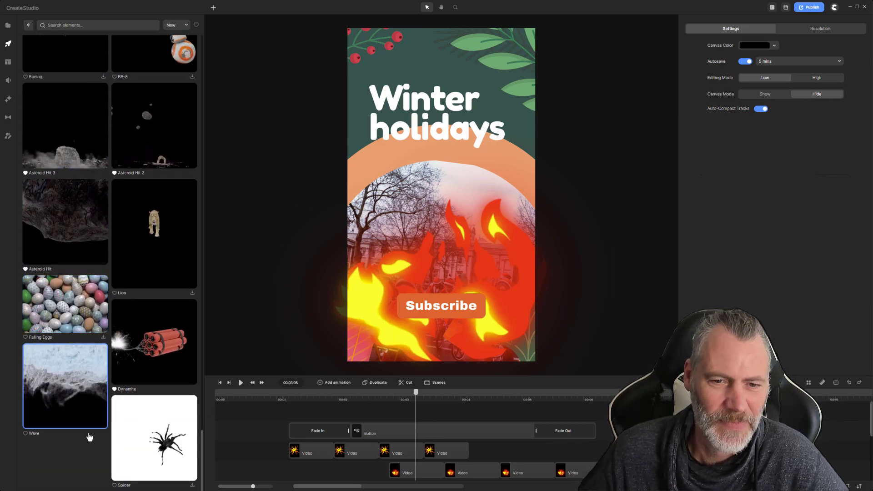
# Add the Coffee element to the canvas, shift its clip to start before the Subscribe button clip, and scale it down to about 128%.
pyautogui.scroll(6, 89, 434)
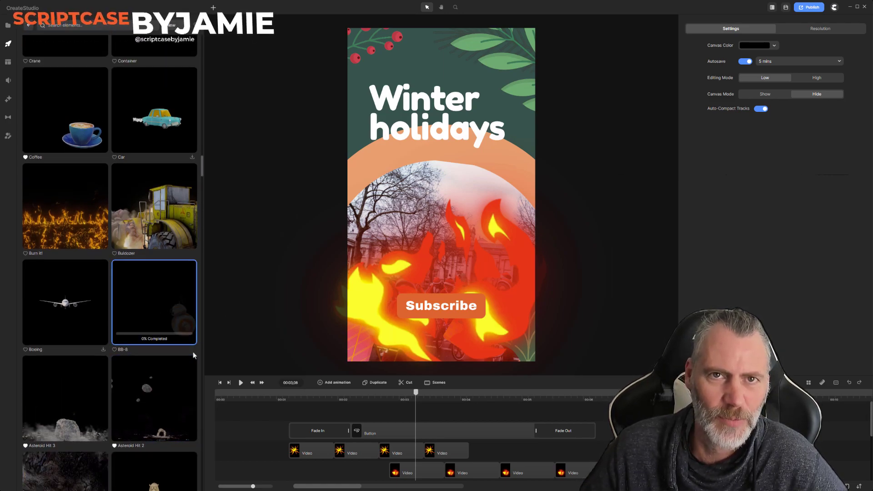
pyautogui.moveTo(76, 140); pyautogui.dragTo(442, 191)
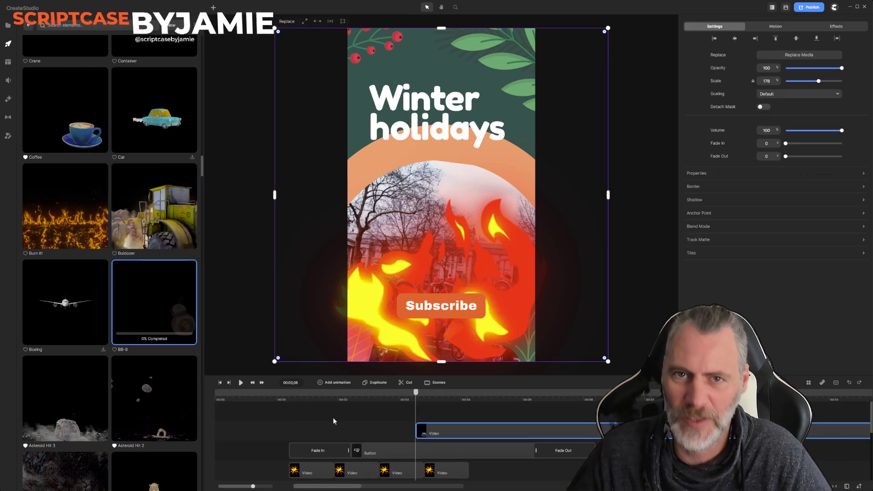
pyautogui.moveTo(494, 432); pyautogui.dragTo(343, 433)
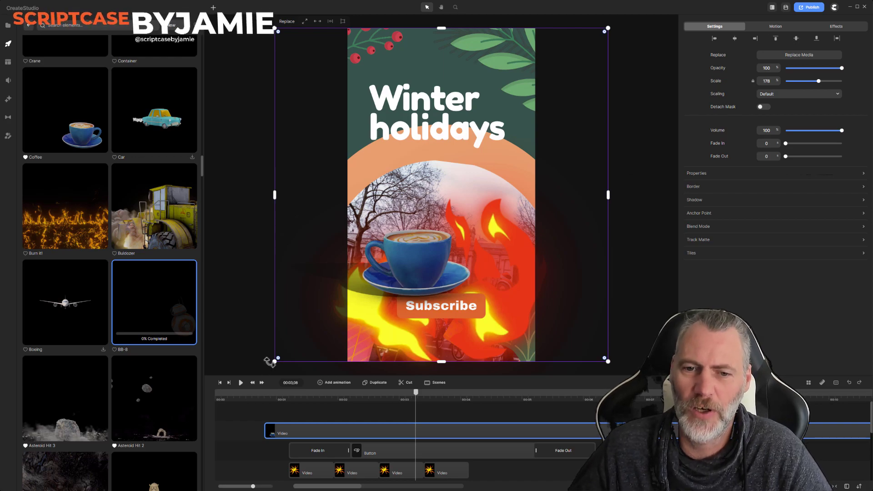
pyautogui.moveTo(275, 362); pyautogui.dragTo(355, 278)
# Align the coffee clip with the timeline's start and trim it to end together with the TEXT group.
pyautogui.moveTo(416, 394); pyautogui.dragTo(208, 399)
pyautogui.click(247, 409)
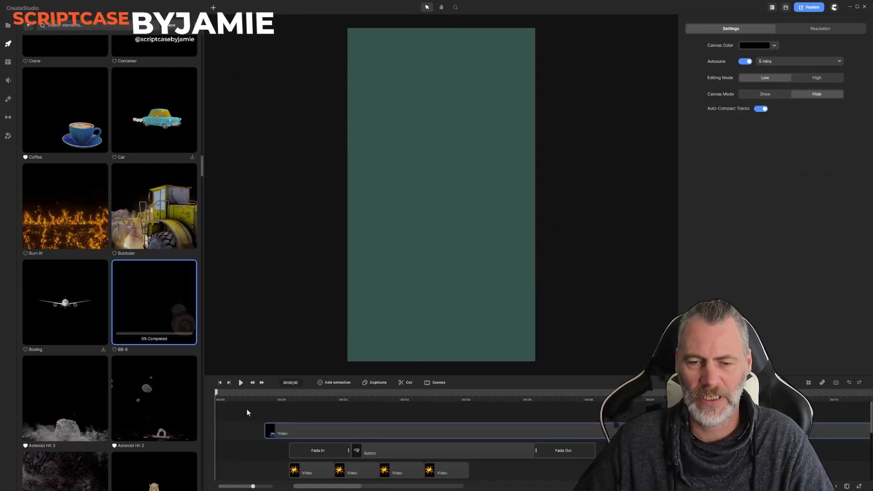
pyautogui.scroll(-3, 250, 419)
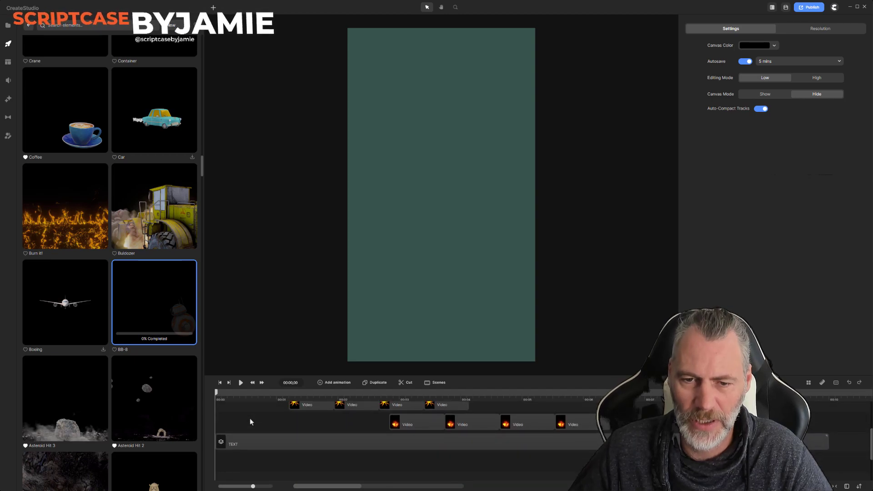
pyautogui.moveTo(264, 376); pyautogui.dragTo(267, 260)
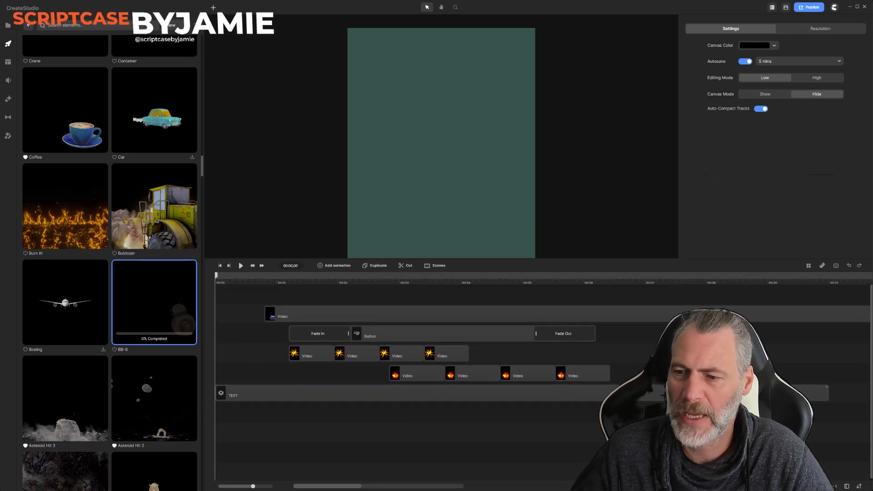
pyautogui.moveTo(720, 317); pyautogui.dragTo(672, 317)
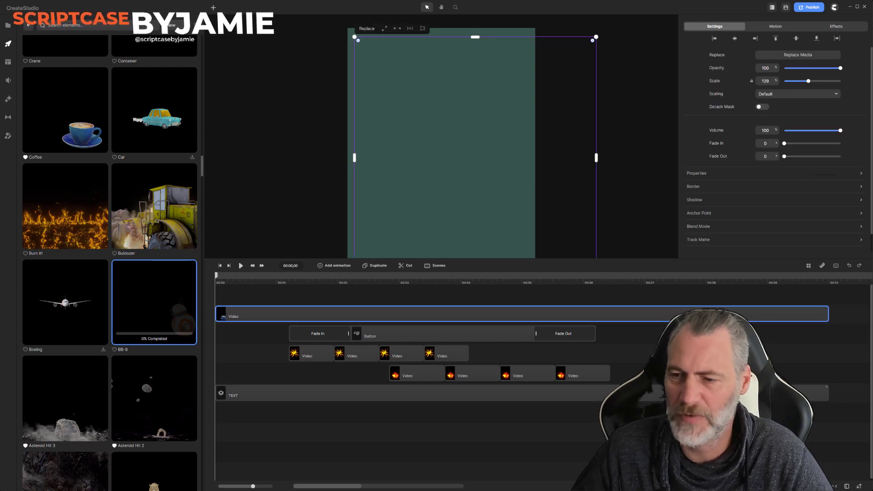
# Select all the clips on the timeline and combine them into one group.
pyautogui.click(820, 416)
pyautogui.moveTo(848, 415); pyautogui.dragTo(274, 340)
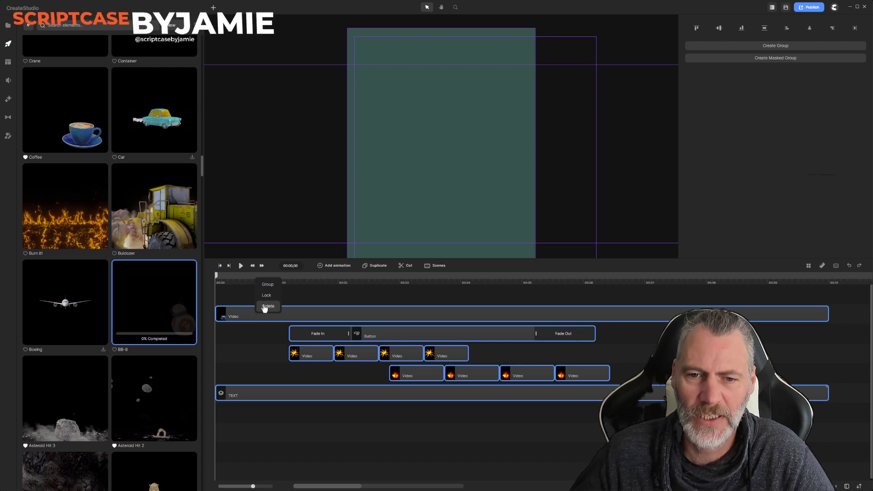
pyautogui.click(267, 285)
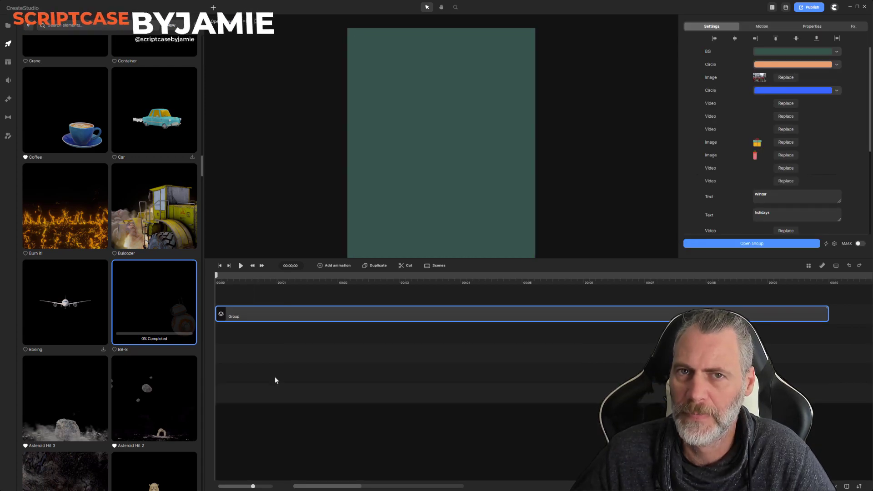
pyautogui.click(254, 325)
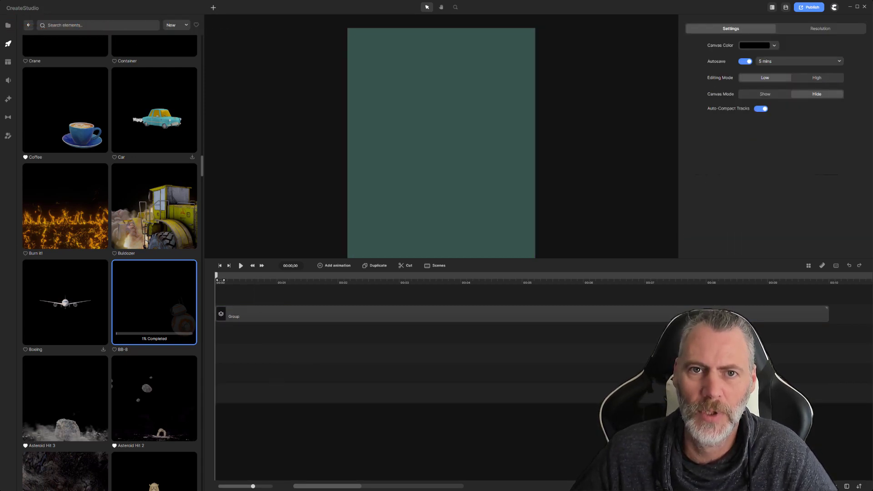
# Preview the grouped scene at about two seconds and try extending the group's end.
pyautogui.moveTo(218, 279); pyautogui.dragTo(348, 278)
pyautogui.click(387, 313)
pyautogui.moveTo(827, 314); pyautogui.dragTo(846, 312)
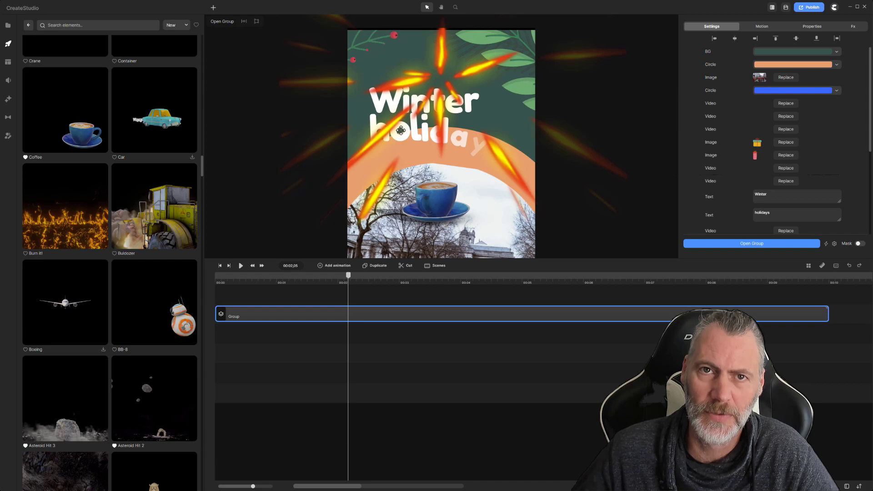
pyautogui.click(315, 336)
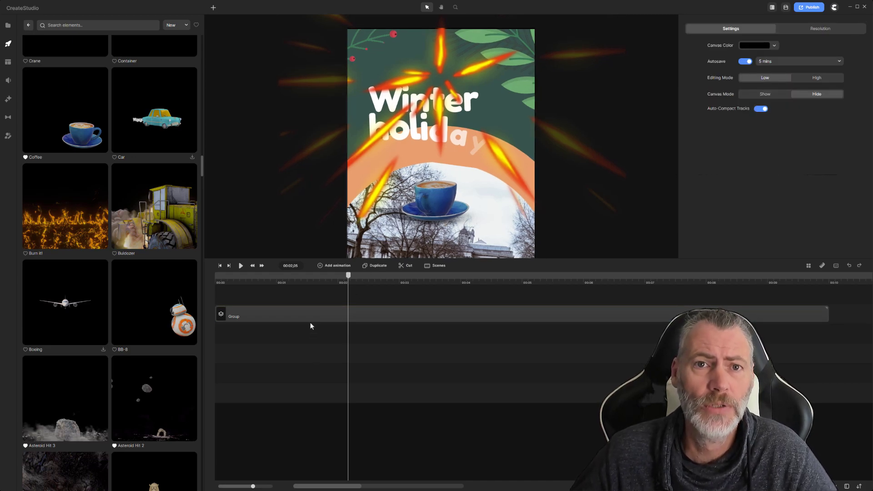
# Save the group to My Scenes and delete it from the timeline.
pyautogui.rightClick(263, 316)
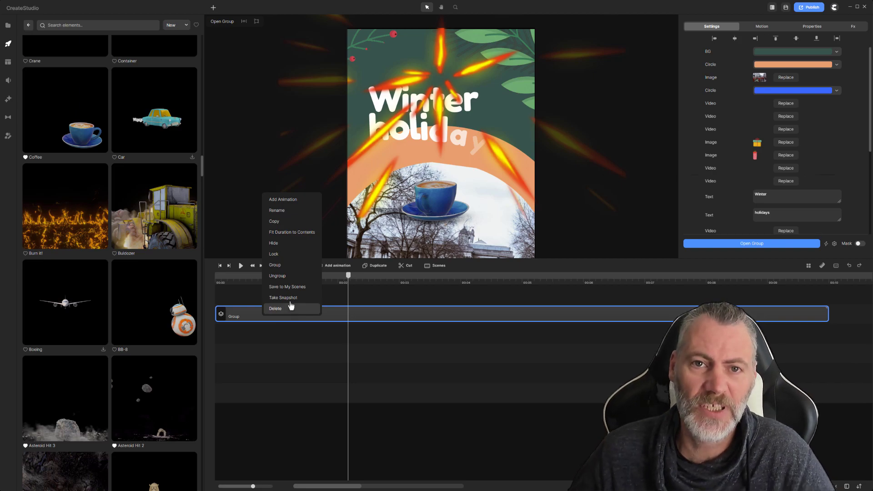
pyautogui.click(287, 288)
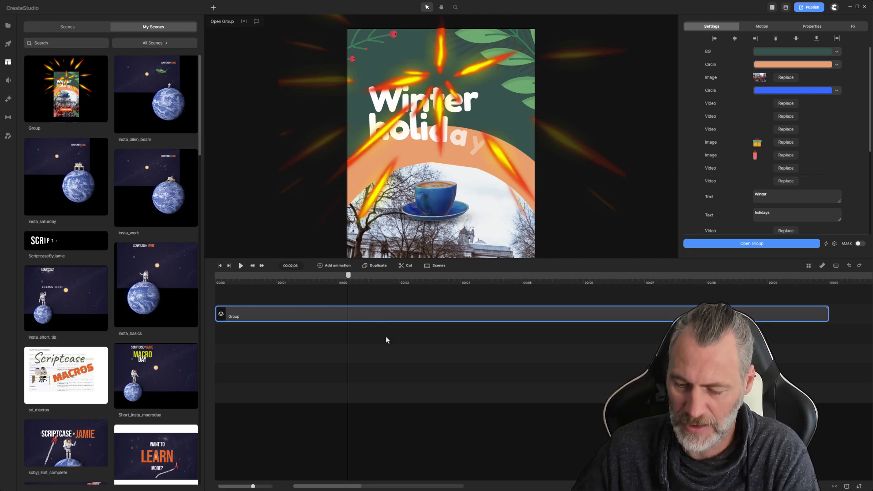
pyautogui.press('Delete')
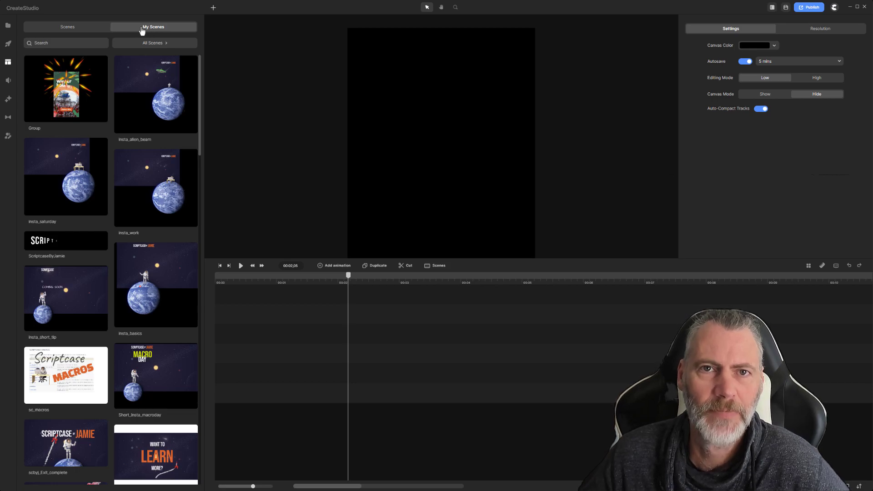
# Compare the vertical template categories in the Scenes library with the saved scenes in My Scenes.
pyautogui.click(67, 27)
pyautogui.scroll(-1, 127, 222)
pyautogui.scroll(1, 128, 222)
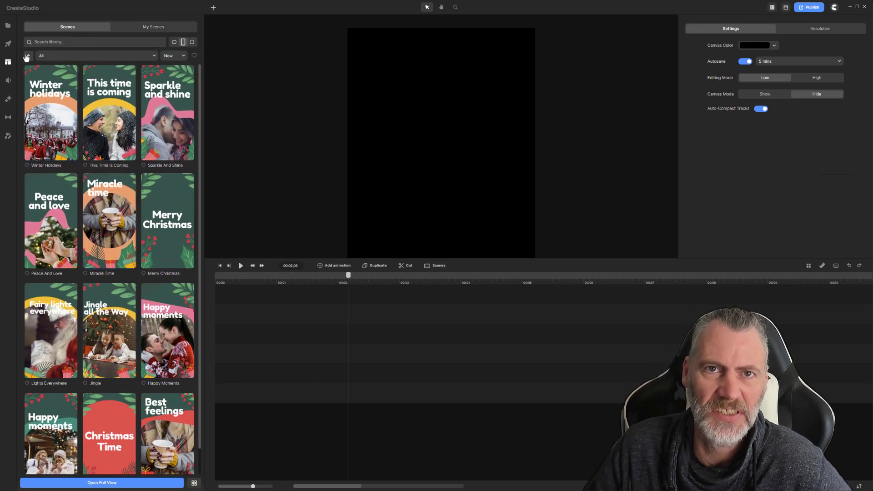
pyautogui.click(27, 55)
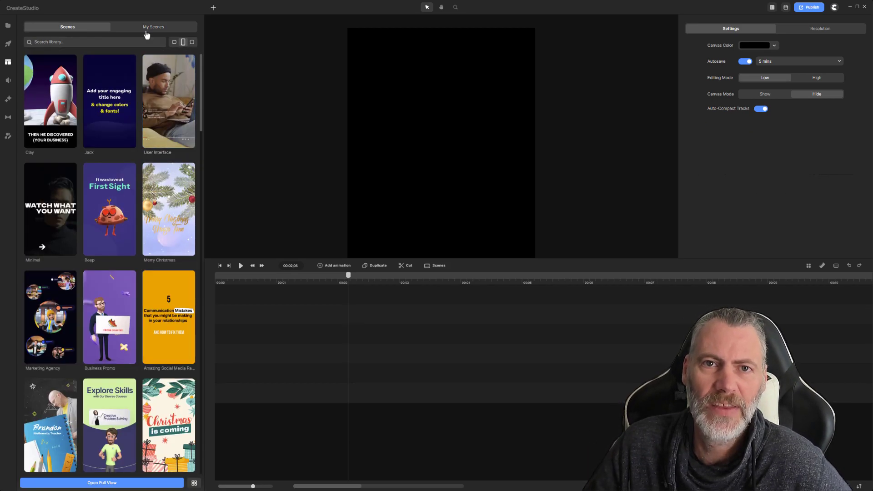
pyautogui.click(146, 27)
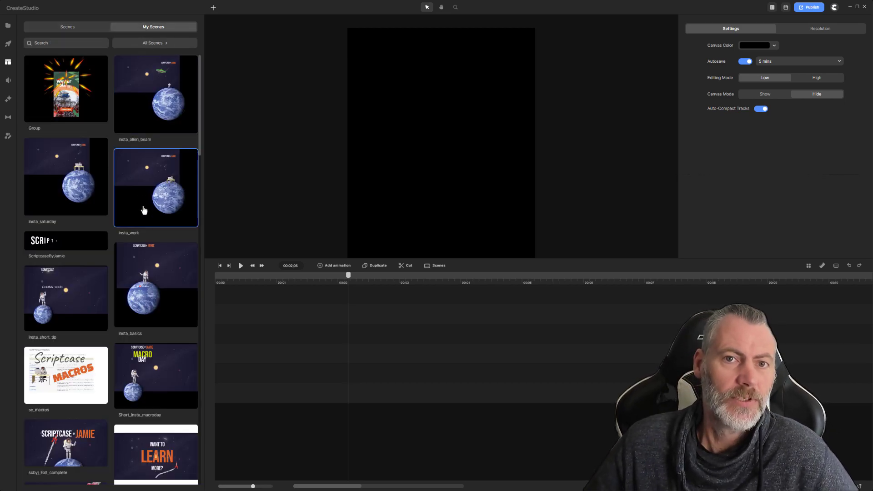
# Add the saved sc_macros scene to the project, align it with the timeline's start, and enlarge the canvas area.
pyautogui.moveTo(66, 375); pyautogui.dragTo(450, 153)
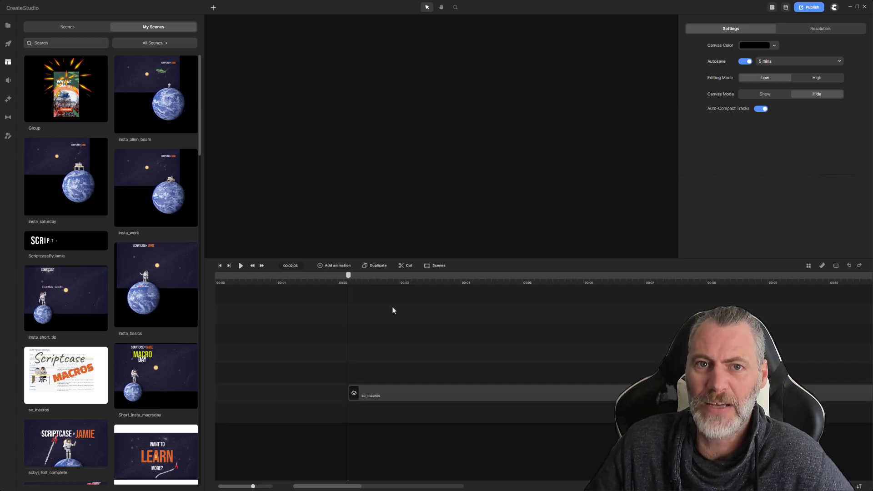
pyautogui.moveTo(419, 393); pyautogui.dragTo(283, 390)
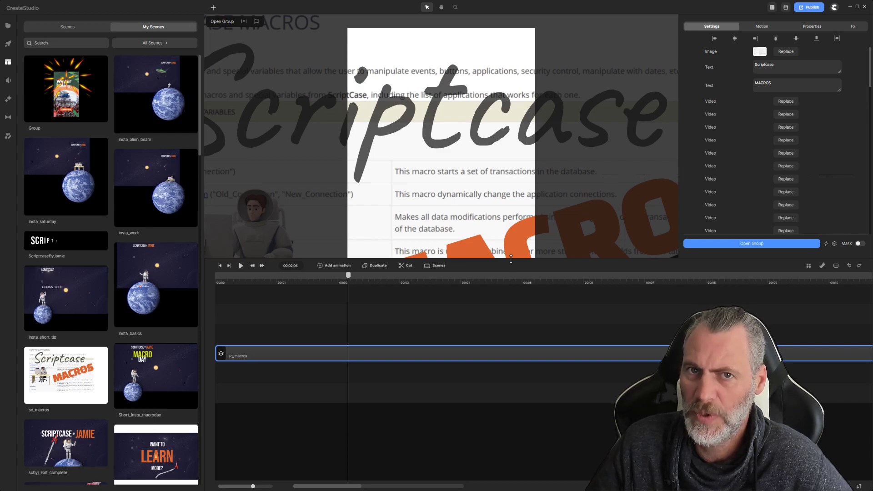
pyautogui.moveTo(511, 259); pyautogui.dragTo(511, 387)
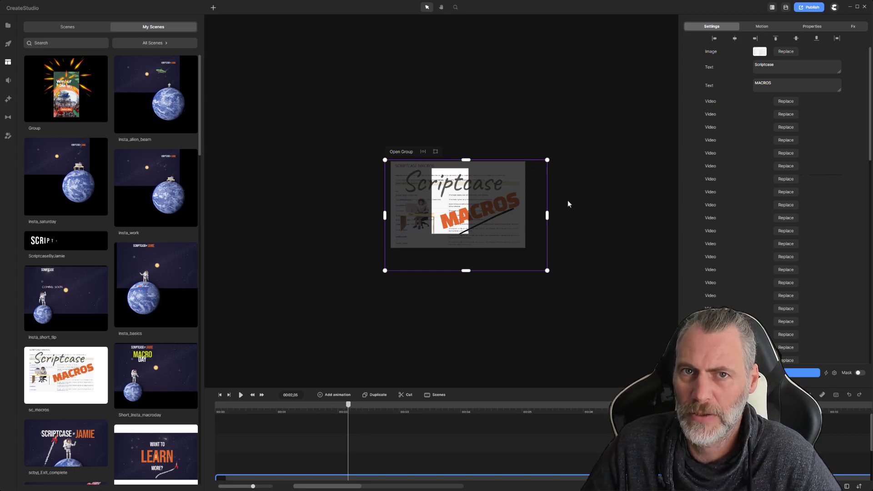
# Scale down the sc_macros scene, align it with the vertical canvas's upper edge, and fit the canvas to the view.
pyautogui.moveTo(547, 271); pyautogui.dragTo(496, 240)
pyautogui.moveTo(447, 201); pyautogui.dragTo(486, 210)
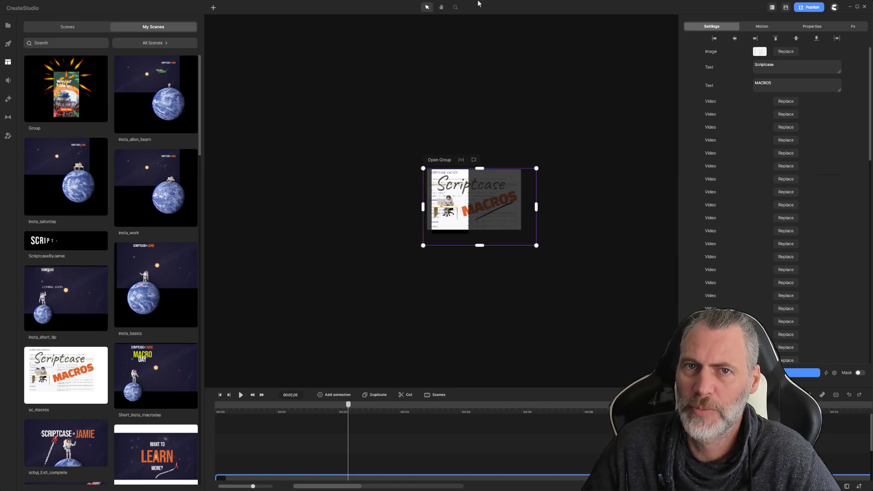
pyautogui.click(455, 7)
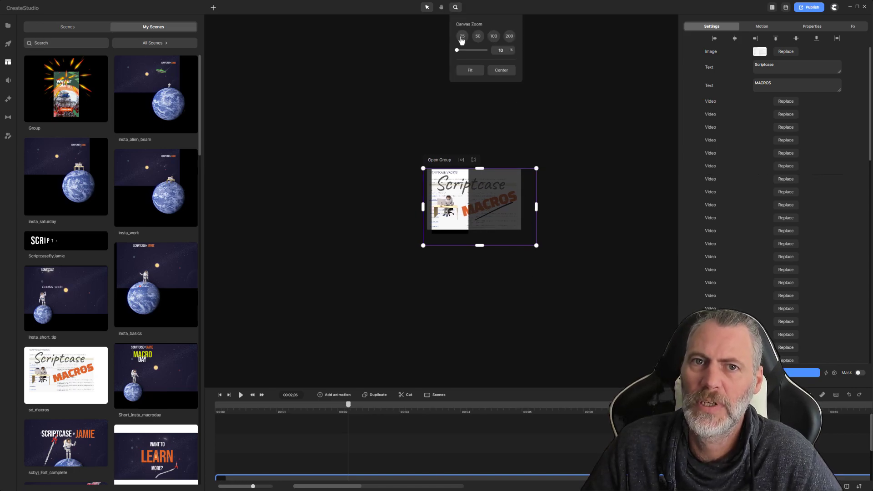
pyautogui.click(502, 71)
pyautogui.click(480, 73)
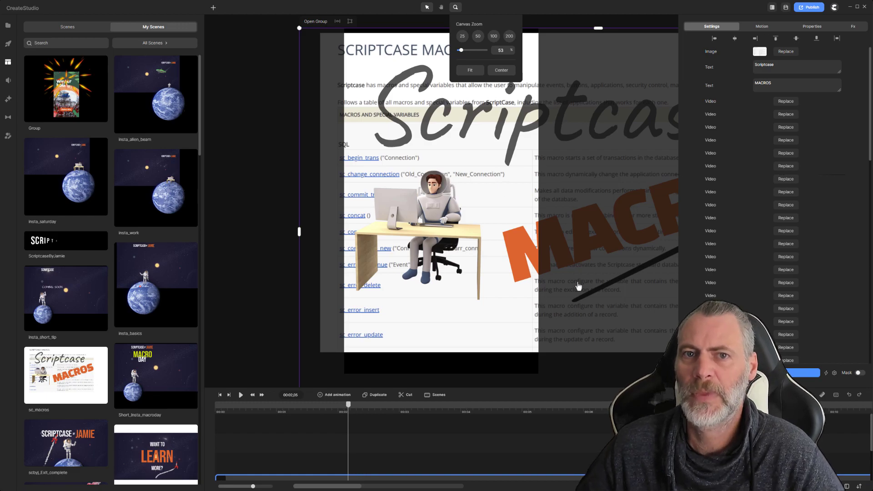
# Review the sc_macros scene's properties, effects and editable content.
pyautogui.click(819, 86)
pyautogui.click(812, 26)
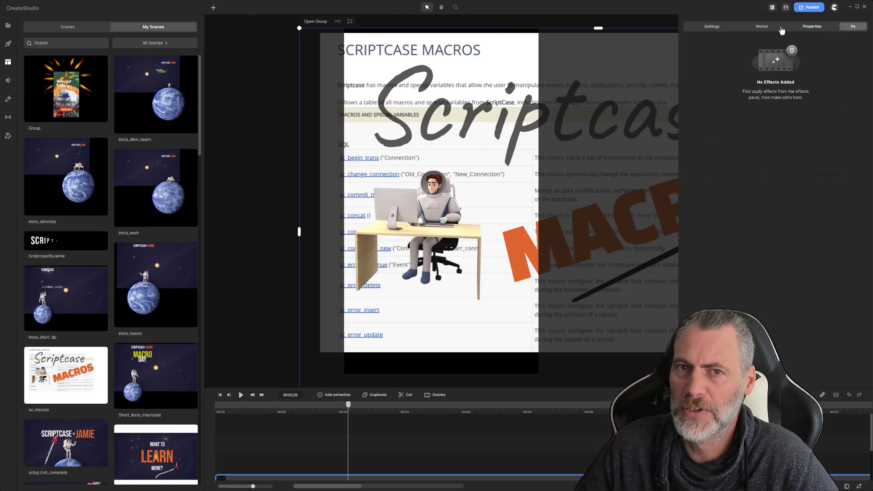
pyautogui.click(728, 27)
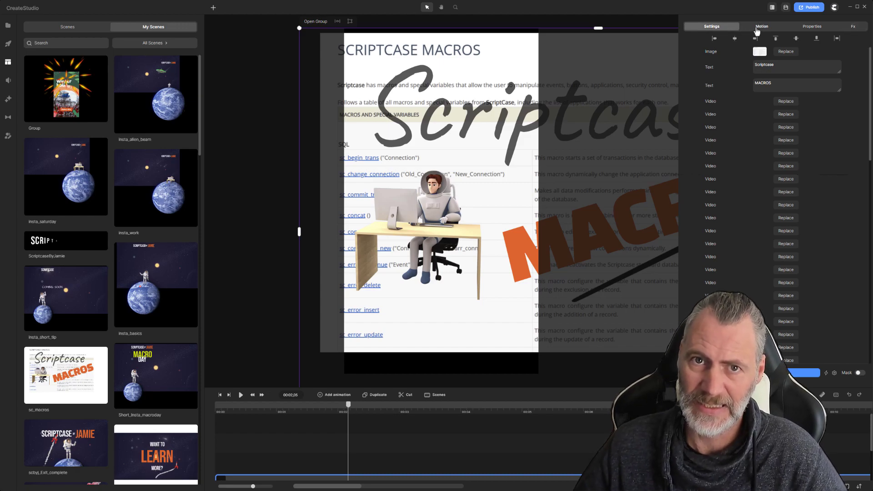
# Play back the sc_macros scene from about three seconds and stop the preview.
pyautogui.moveTo(349, 407); pyautogui.dragTo(396, 407)
pyautogui.click(240, 395)
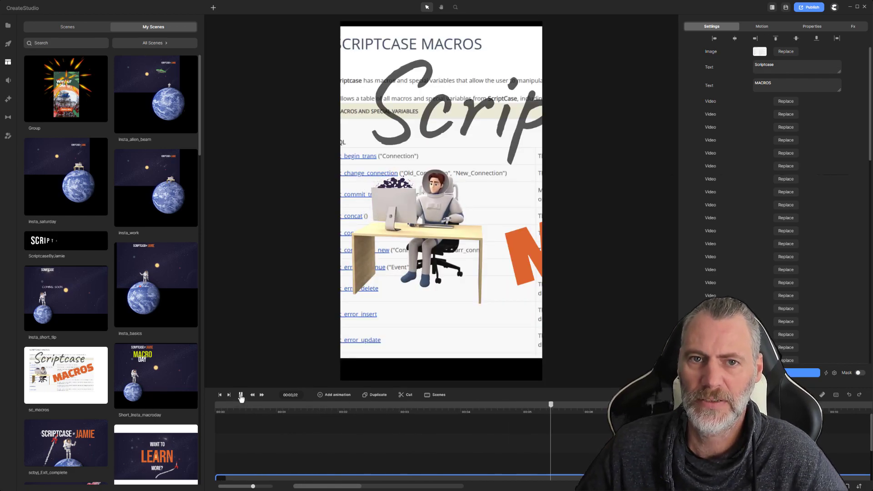
pyautogui.click(241, 399)
# Delete the sc_macros scene from the timeline.
pyautogui.click(503, 214)
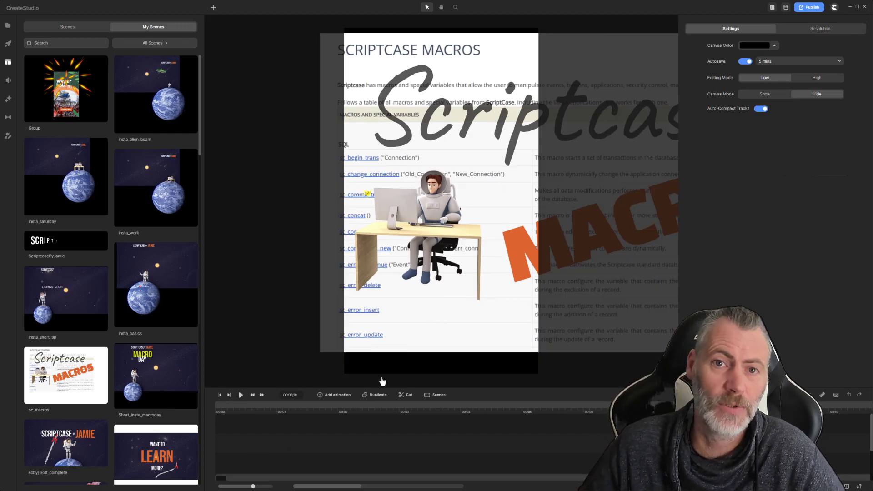
pyautogui.click(346, 471)
pyautogui.press('Delete')
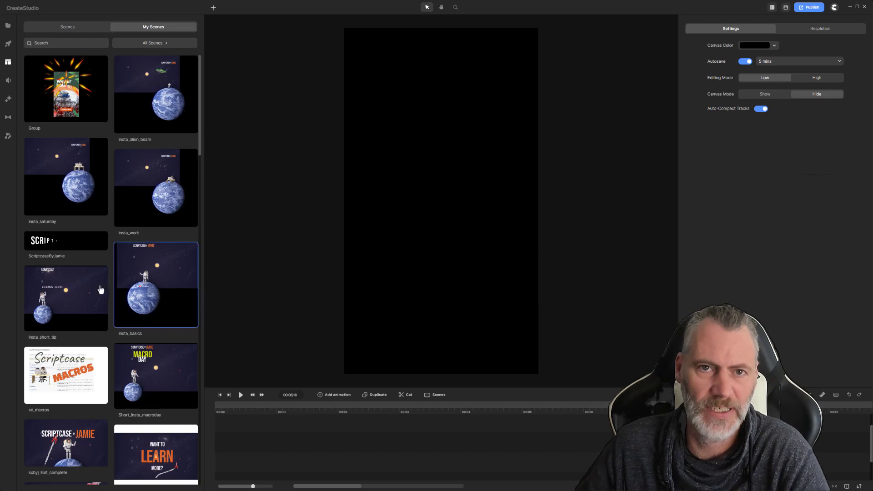
# Browse the saved scenes in My Scenes and return to the start of the collection.
pyautogui.scroll(-5, 92, 351)
pyautogui.scroll(-2, 92, 352)
pyautogui.scroll(-4, 93, 351)
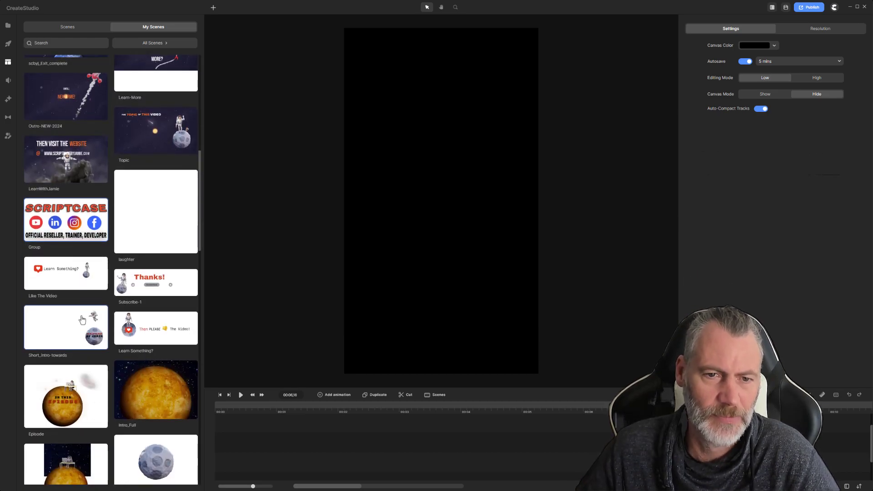
pyautogui.scroll(4, 91, 350)
pyautogui.scroll(6, 91, 349)
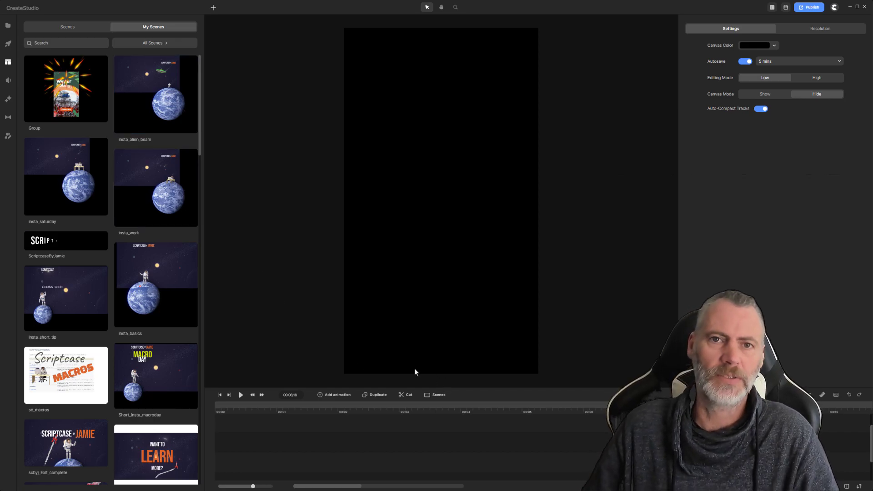
# Add the saved Scriptcase title scene to the timeline, move it onto the upper canvas and fit the canvas to the view.
pyautogui.moveTo(95, 263); pyautogui.dragTo(448, 283)
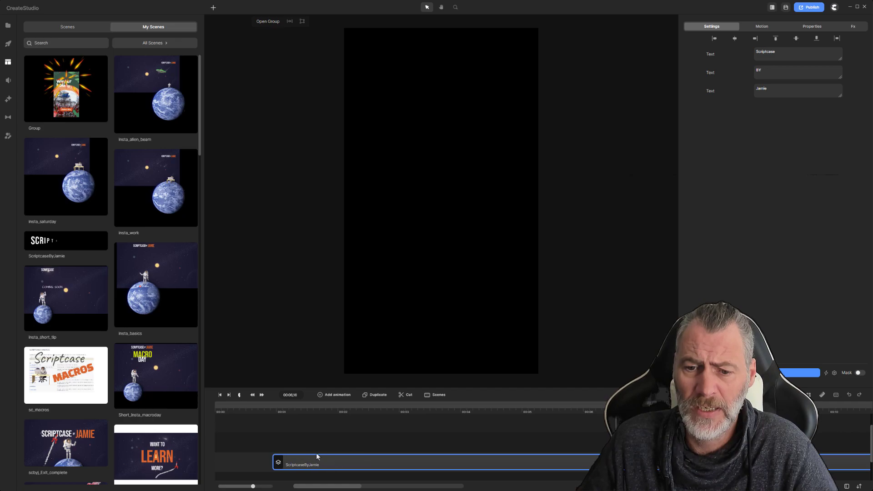
pyautogui.scroll(-5, 460, 267)
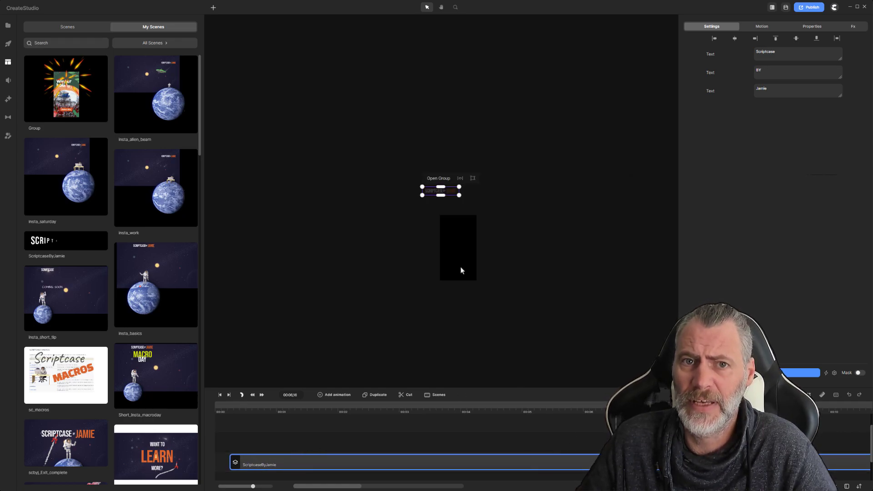
pyautogui.moveTo(432, 195); pyautogui.dragTo(449, 224)
pyautogui.scroll(5, 457, 274)
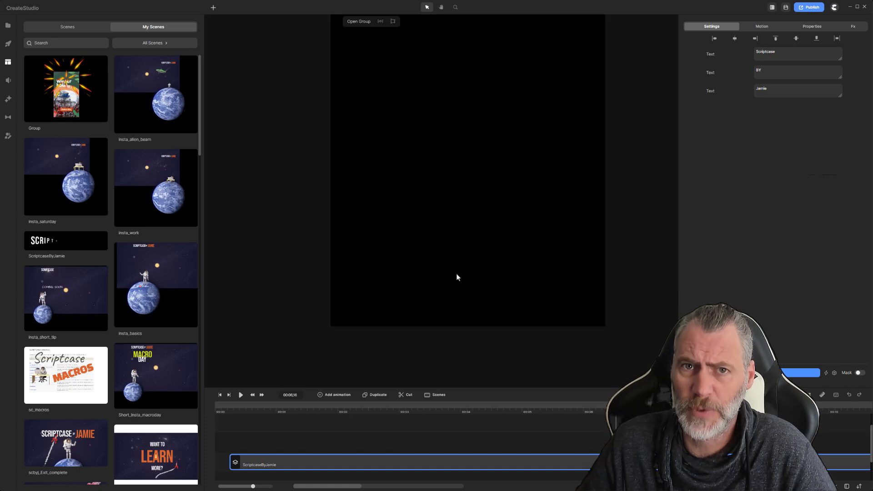
pyautogui.scroll(-4, 462, 155)
pyautogui.click(455, 7)
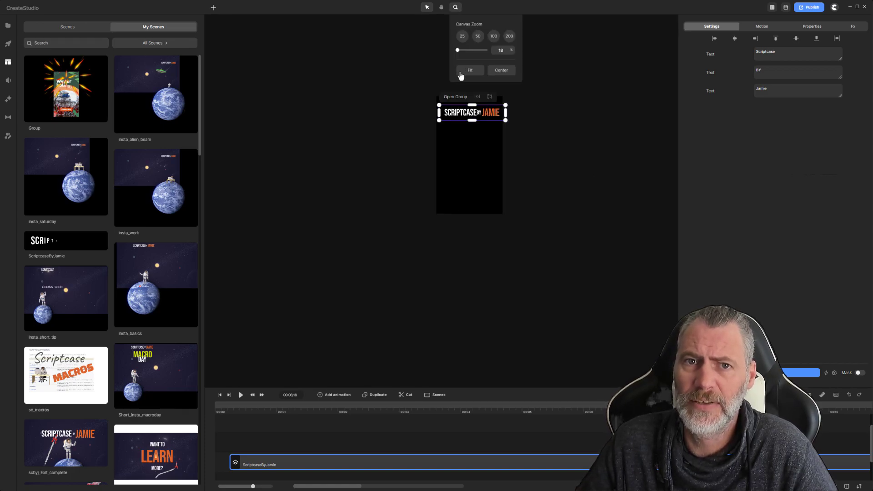
pyautogui.click(476, 72)
pyautogui.click(585, 174)
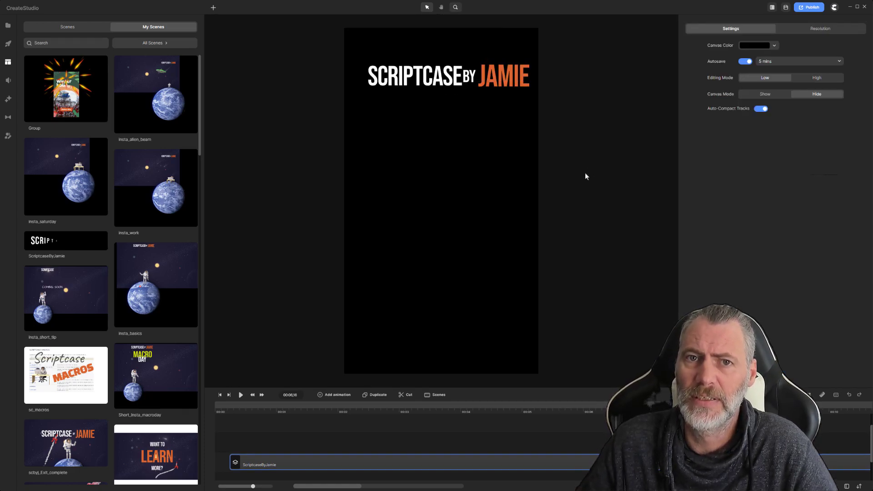
# Move the Scriptcase title closer to the canvas's upper edge and its clip to the start of the timeline.
pyautogui.click(451, 85)
pyautogui.moveTo(451, 84); pyautogui.dragTo(448, 59)
pyautogui.click(556, 126)
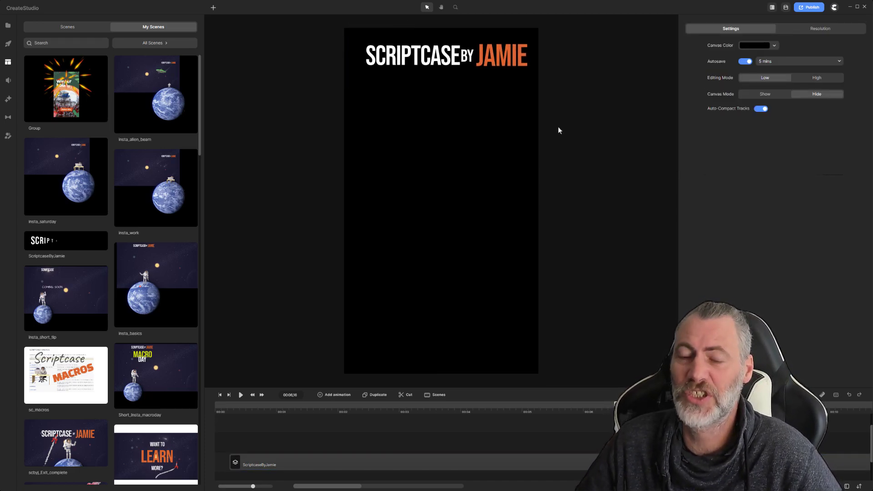
pyautogui.click(552, 462)
pyautogui.click(489, 446)
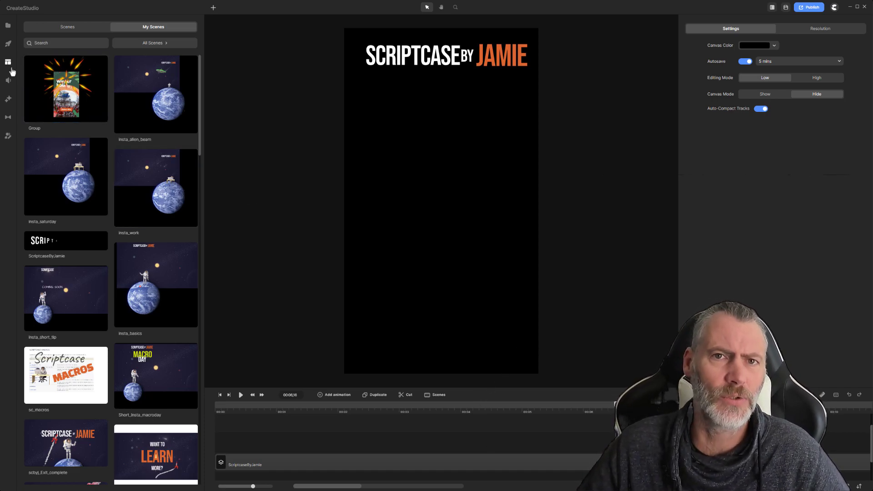
# Browse the vertical template packs in the Scenes library and return to the start of the collection.
pyautogui.click(49, 28)
pyautogui.scroll(-10, 91, 247)
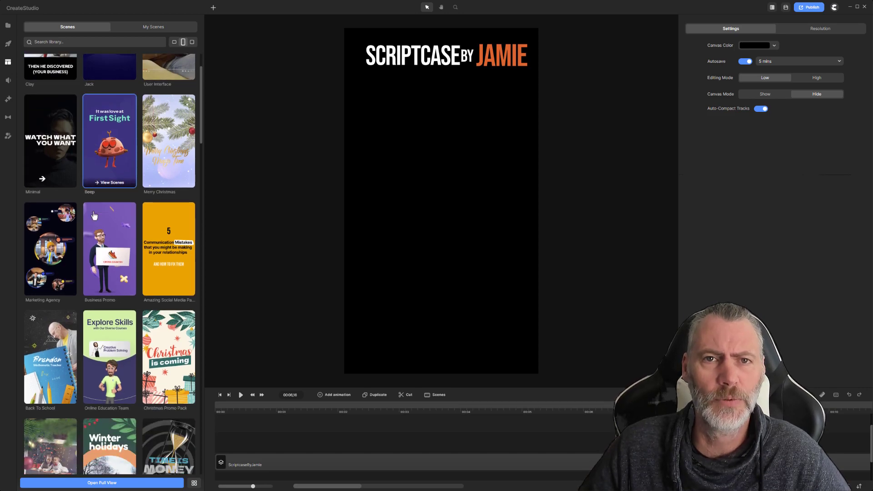
pyautogui.scroll(-5, 90, 247)
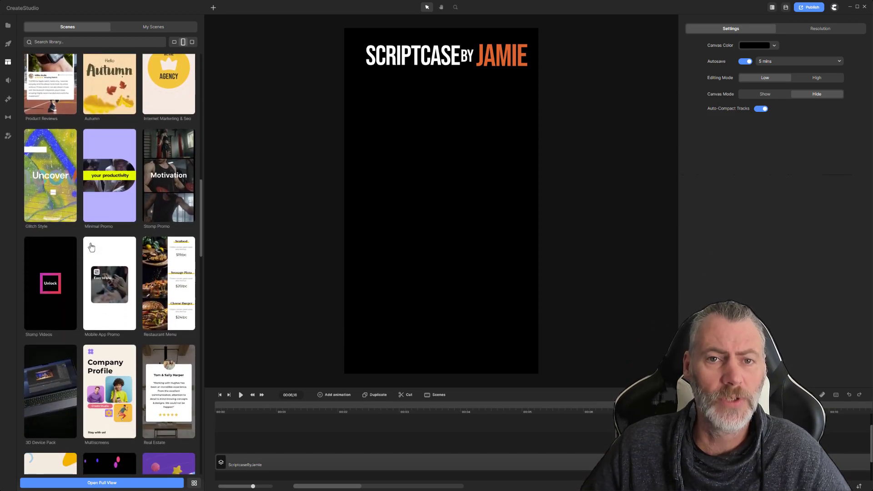
pyautogui.scroll(-5, 91, 247)
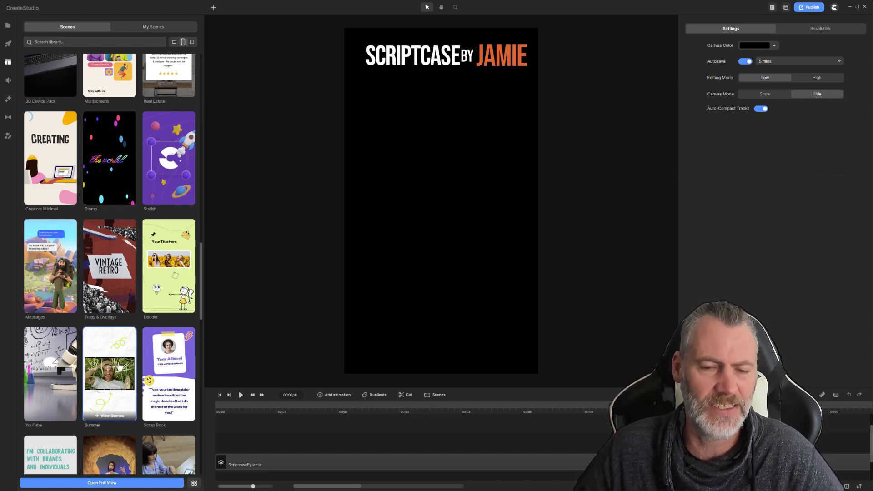
pyautogui.scroll(-2, 119, 366)
pyautogui.scroll(-5, 119, 366)
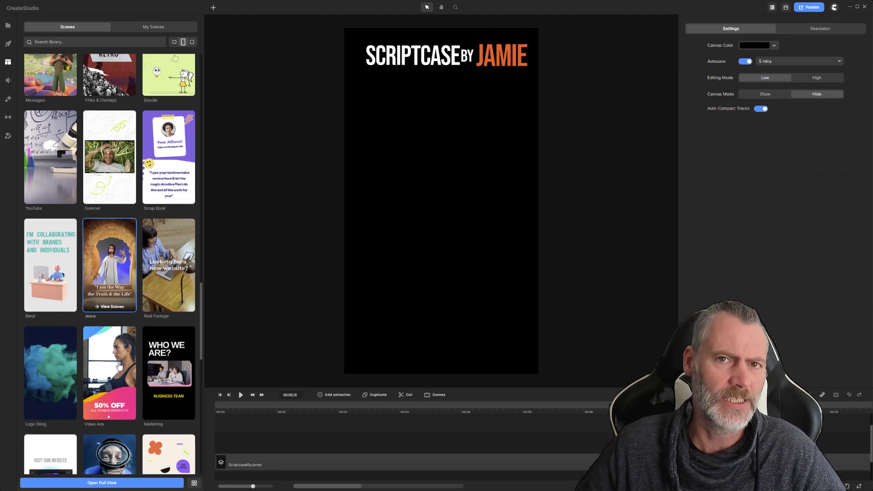
pyautogui.scroll(-4, 120, 367)
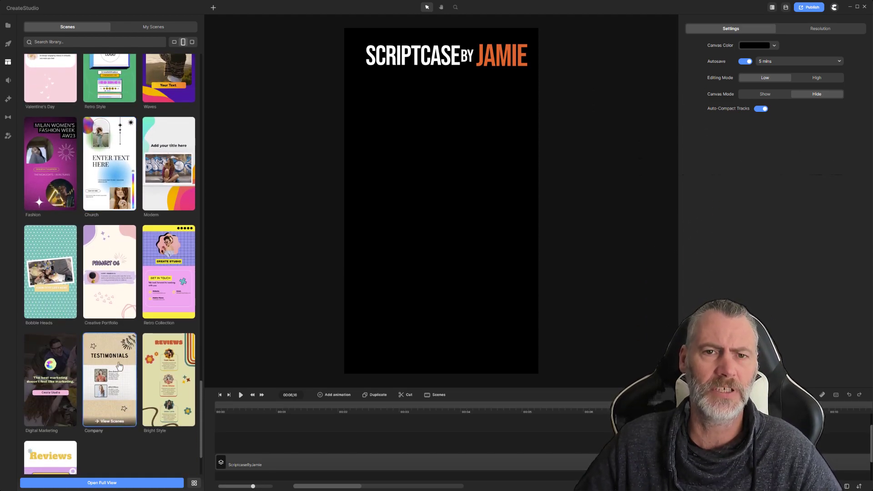
pyautogui.scroll(1, 119, 366)
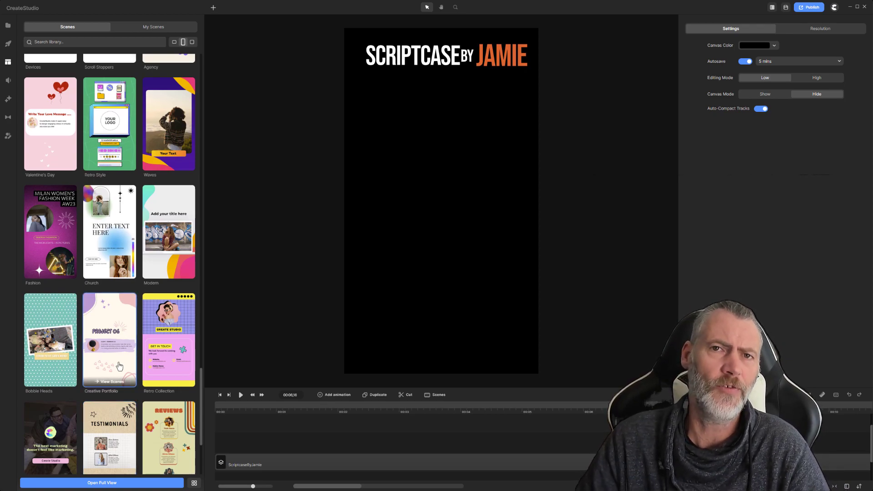
pyautogui.scroll(10, 98, 325)
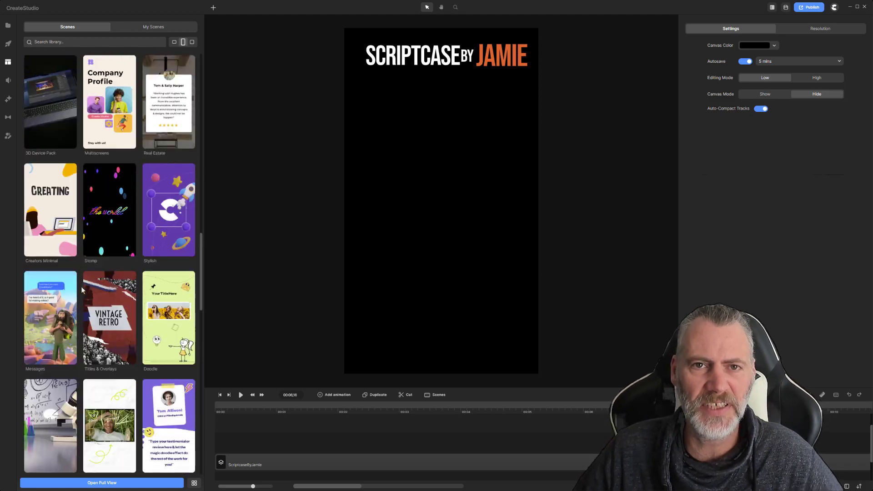
pyautogui.scroll(1, 81, 286)
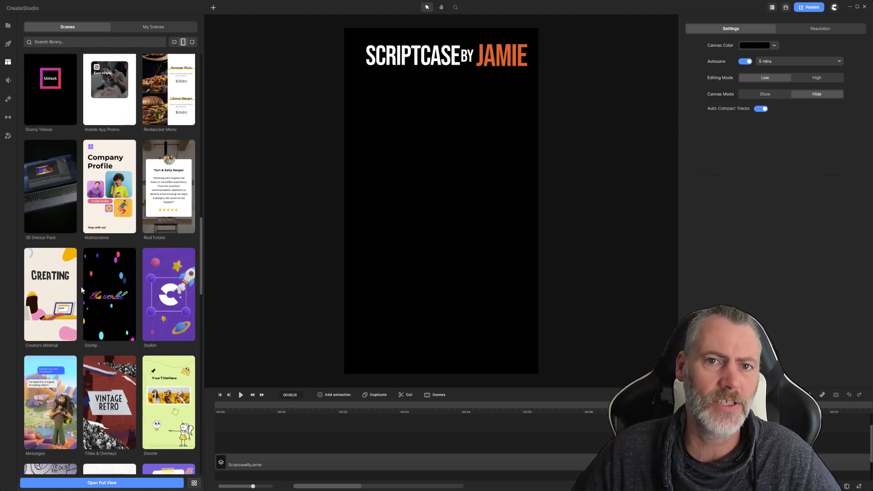
pyautogui.scroll(2, 81, 286)
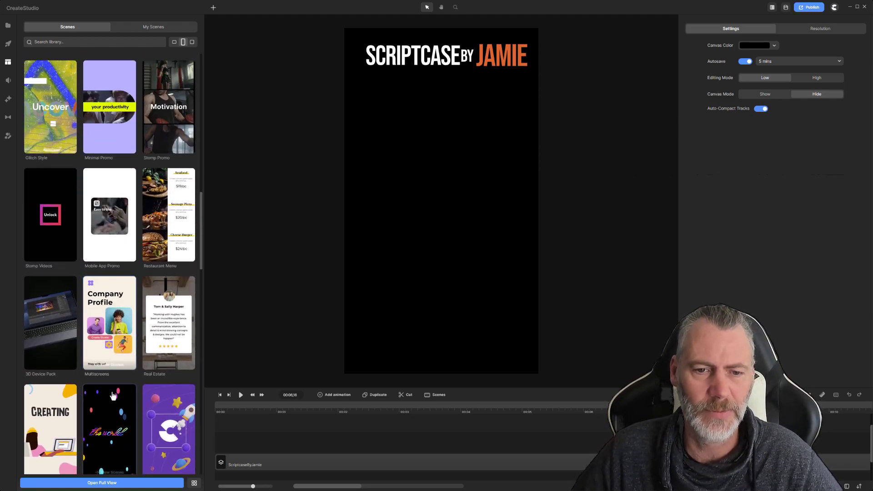
pyautogui.scroll(1, 174, 395)
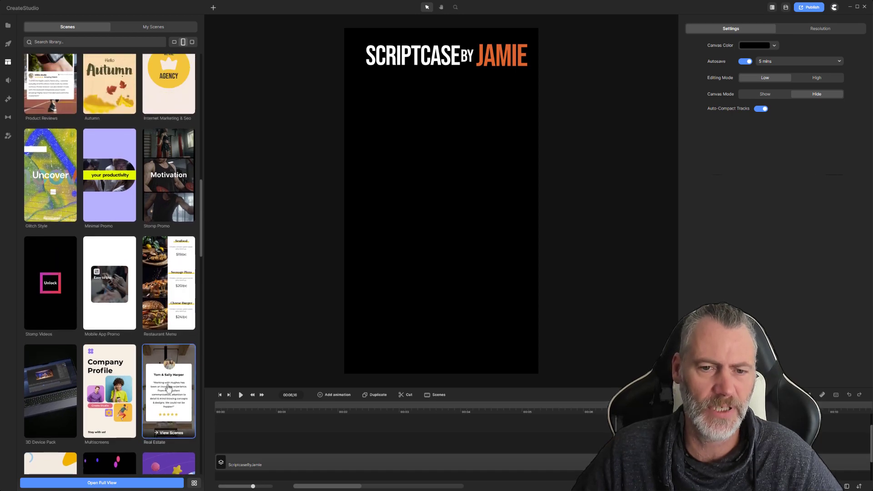
pyautogui.scroll(4, 131, 329)
pyautogui.scroll(4, 131, 329)
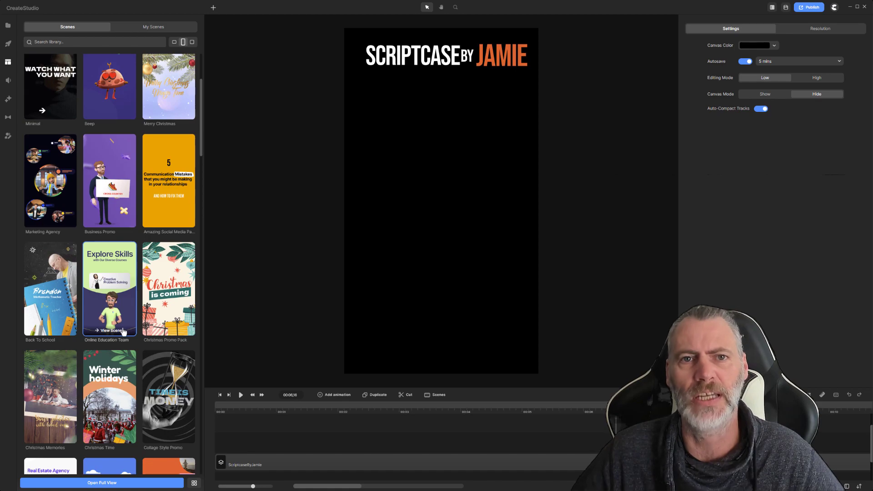
pyautogui.scroll(1, 124, 331)
pyautogui.scroll(1, 113, 224)
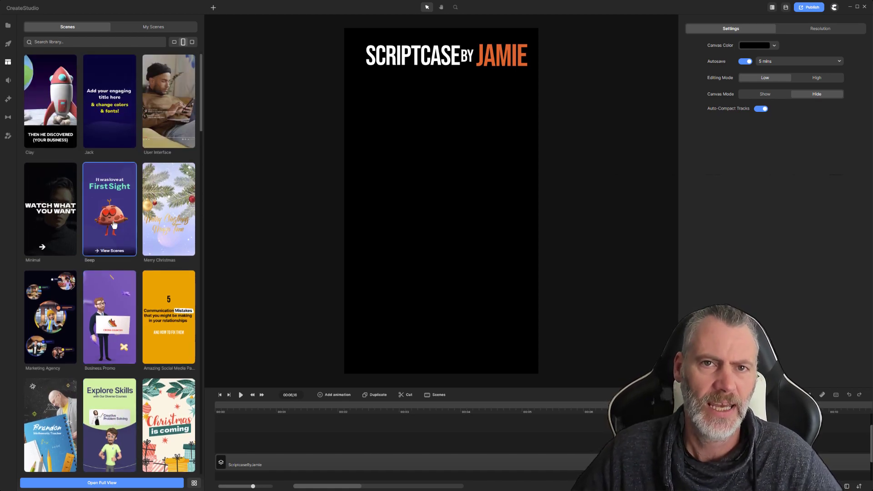
# Open the Beep pack and download its Product Discovered, In Love, Documents, eCom Business, Close Up and Thought scenes.
pyautogui.click(115, 246)
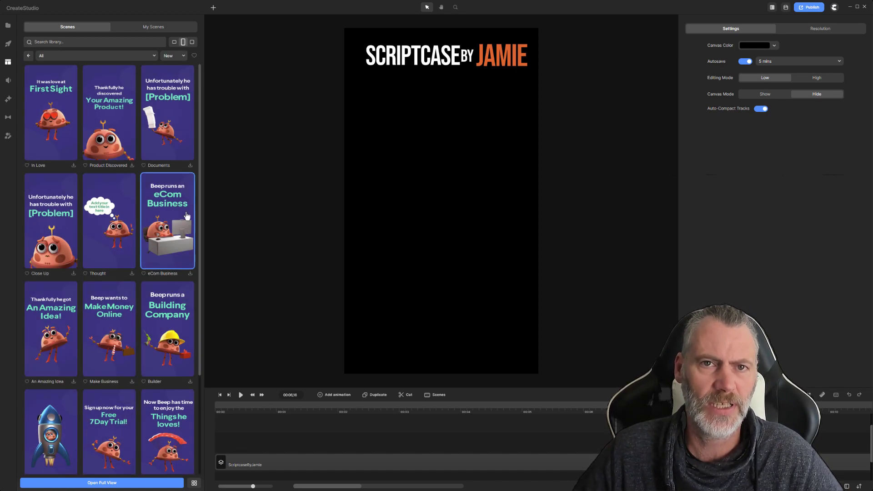
pyautogui.click(132, 165)
pyautogui.click(73, 165)
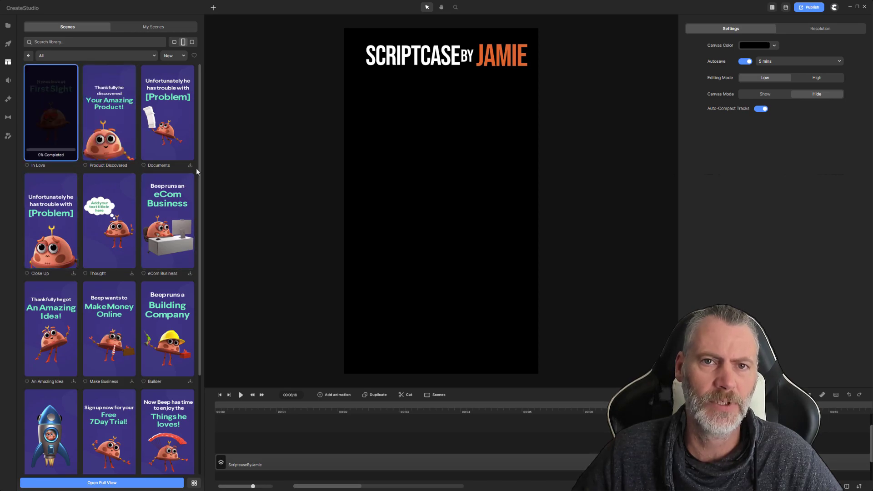
pyautogui.click(190, 165)
pyautogui.click(190, 273)
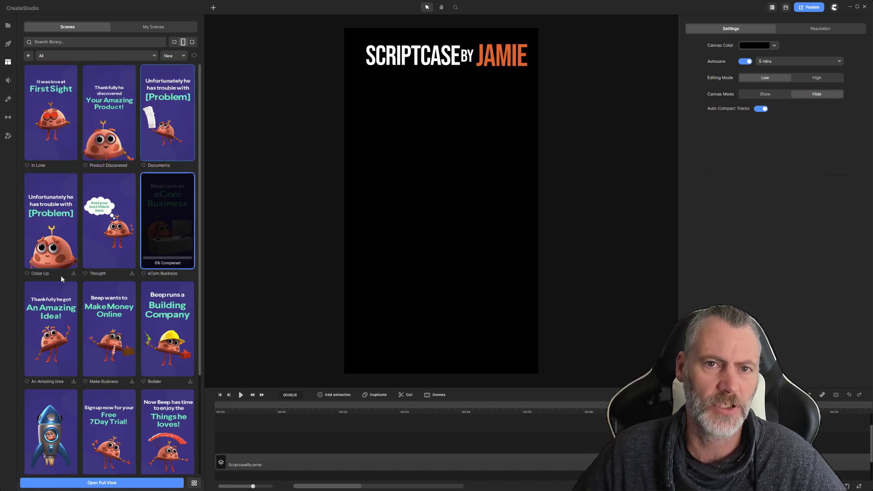
pyautogui.click(73, 274)
pyautogui.click(132, 273)
# Add the In Love and Product Discovered scenes to the timeline and place them back to back beneath the title clip, Product Discovered first.
pyautogui.moveTo(48, 113); pyautogui.dragTo(426, 206)
pyautogui.moveTo(108, 140); pyautogui.dragTo(574, 291)
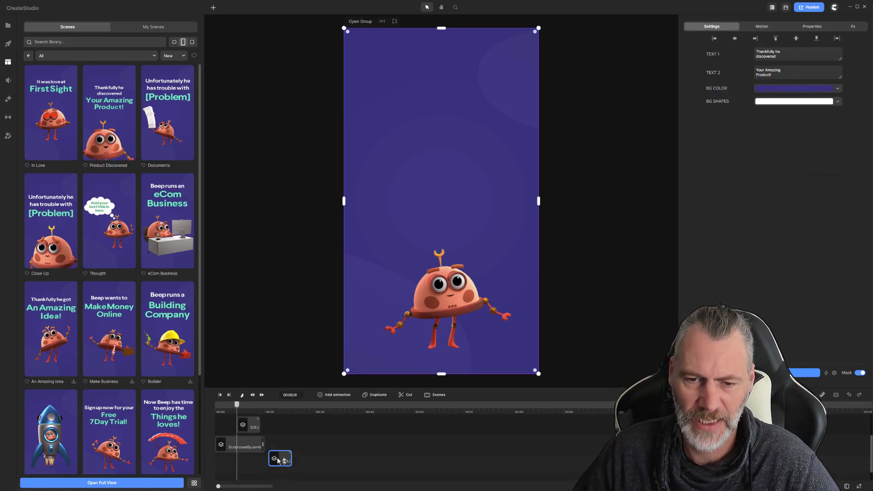
pyautogui.moveTo(253, 429); pyautogui.dragTo(291, 448)
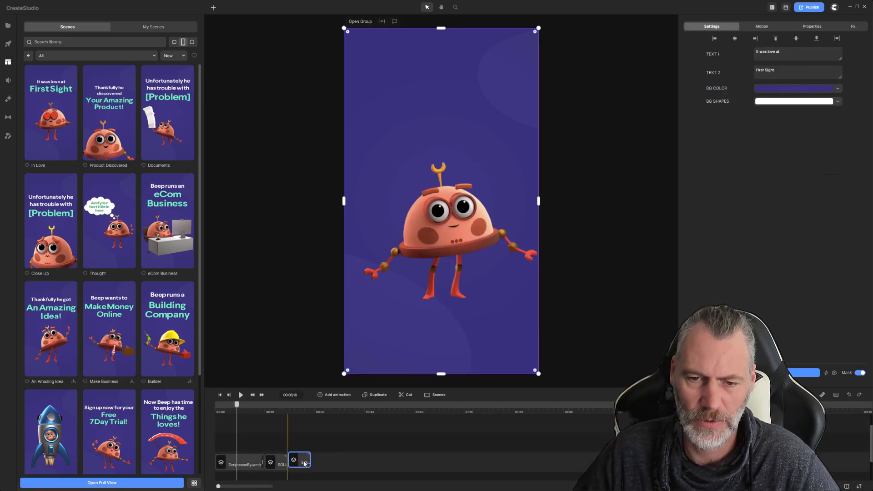
pyautogui.click(293, 445)
pyautogui.moveTo(348, 464); pyautogui.dragTo(233, 465)
pyautogui.click(242, 414)
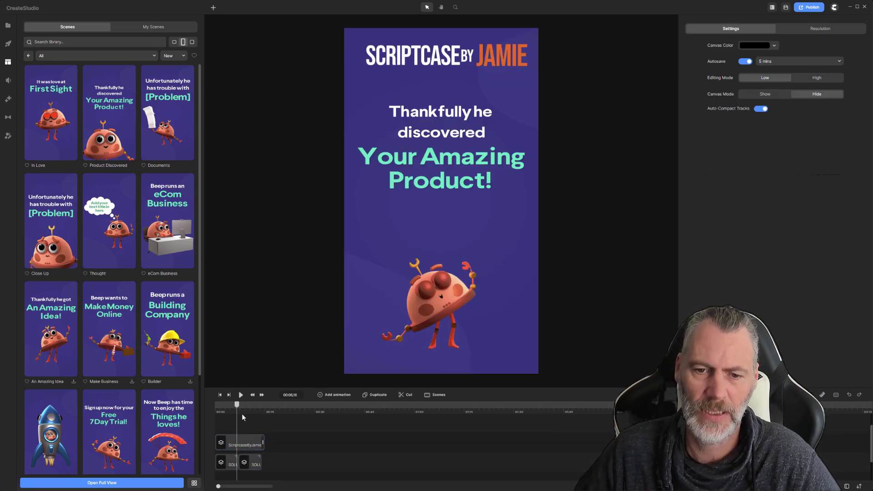
# Open the In Love scene's group at about ten seconds and inspect its text, character and background shape layers.
pyautogui.moveTo(237, 409)
pyautogui.mouseDown()
pyautogui.moveTo(221, 409)
pyautogui.moveTo(249, 409)
pyautogui.mouseUp()
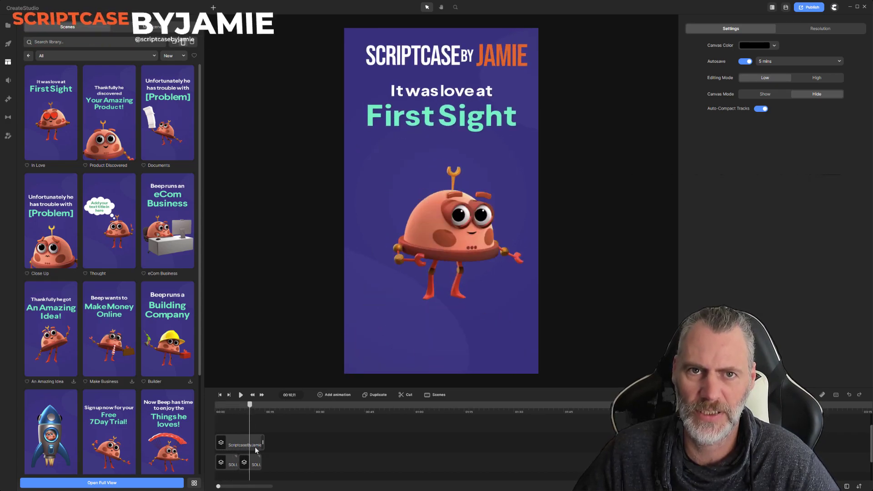
pyautogui.doubleClick(256, 465)
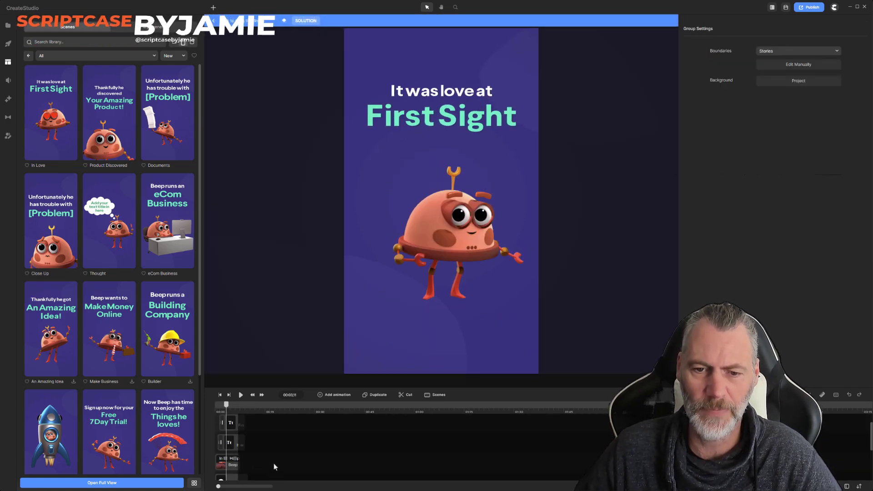
pyautogui.moveTo(218, 486); pyautogui.dragTo(246, 486)
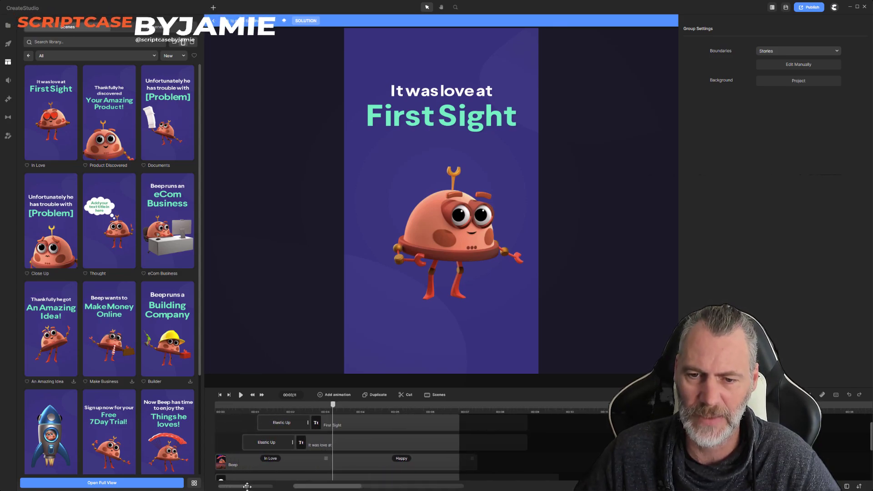
pyautogui.click(396, 418)
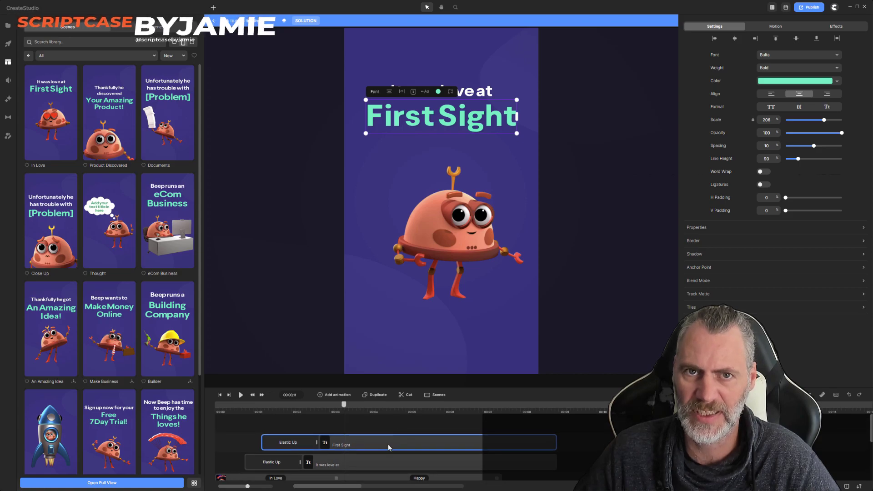
pyautogui.click(372, 459)
pyautogui.scroll(-3, 356, 435)
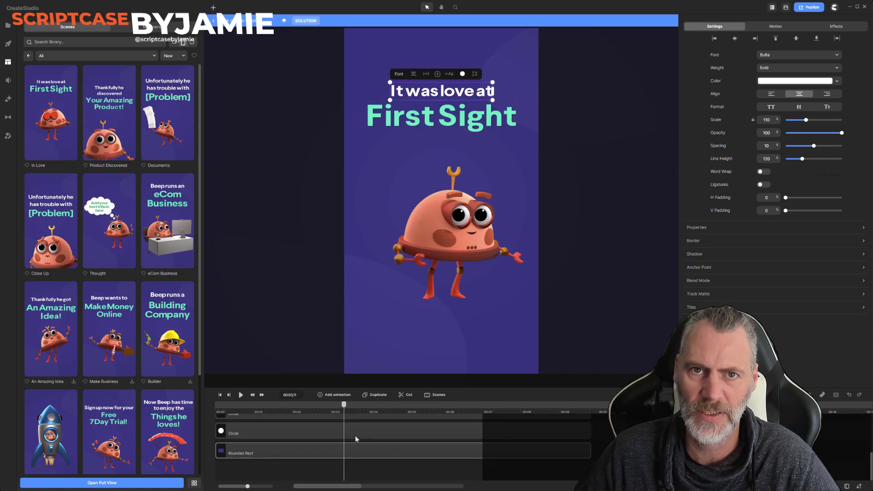
pyautogui.click(268, 434)
pyautogui.scroll(3, 318, 439)
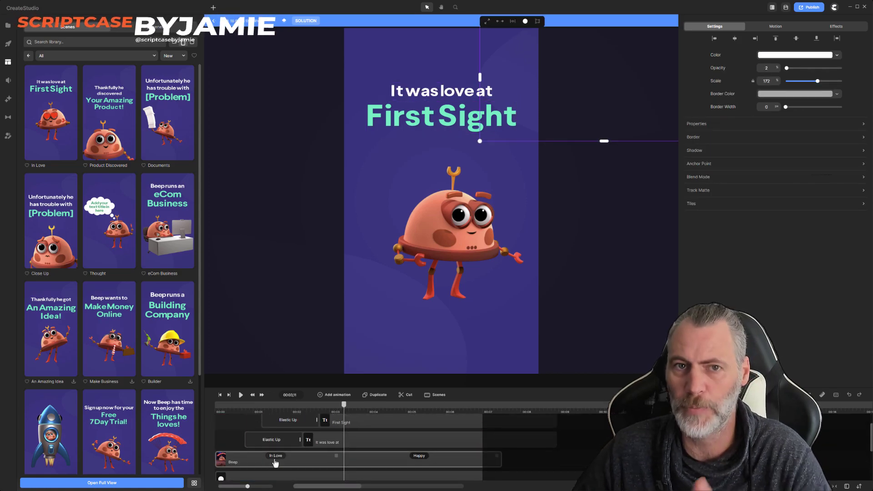
# Add Close Up And Sad as the third action of the Beep character.
pyautogui.click(250, 461)
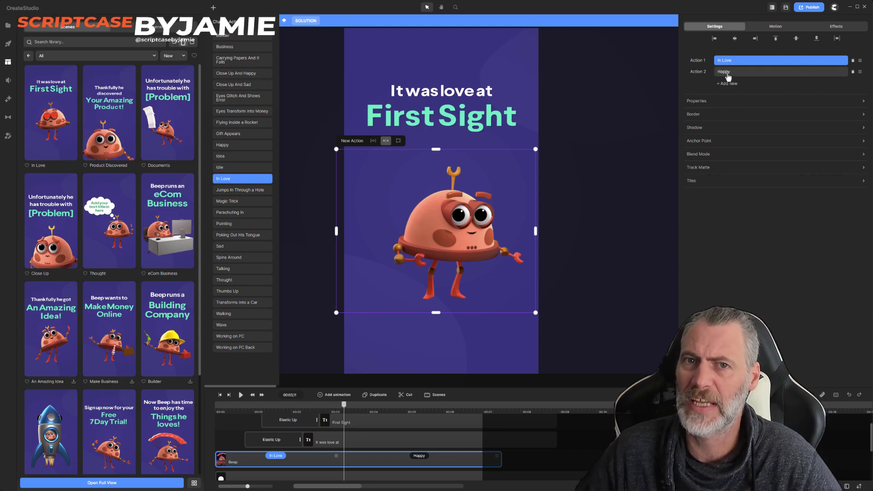
pyautogui.click(727, 89)
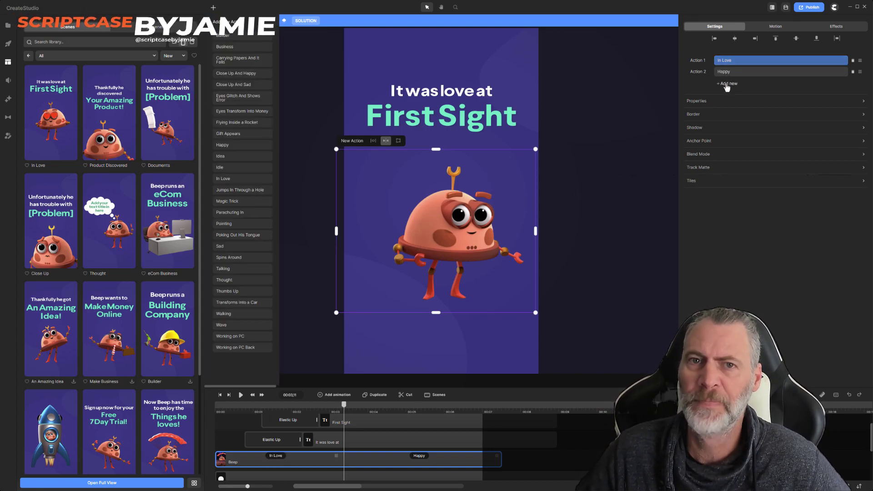
pyautogui.click(225, 87)
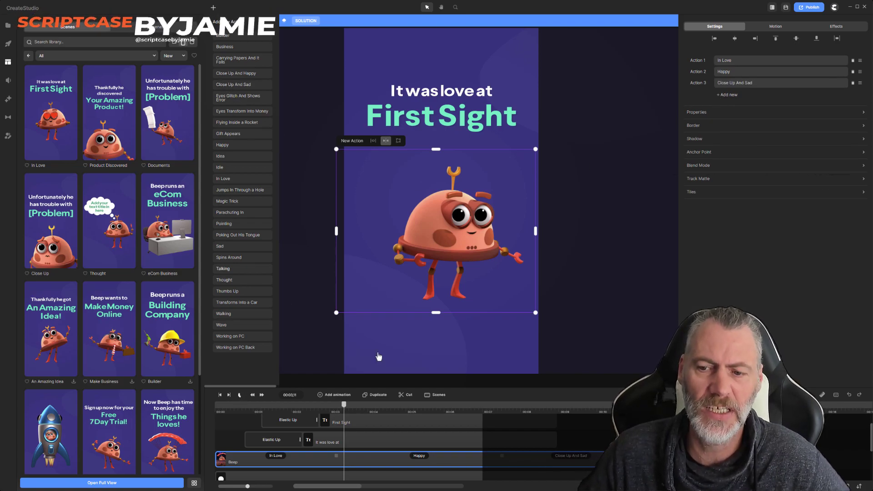
pyautogui.scroll(3, 571, 414)
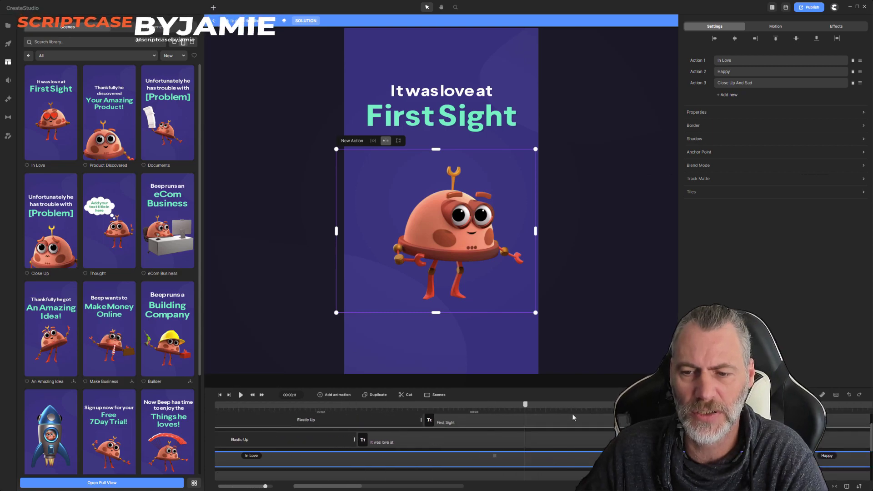
# Select the First Sight text layer, look through the group's remaining layers, and return to the main timeline.
pyautogui.click(503, 423)
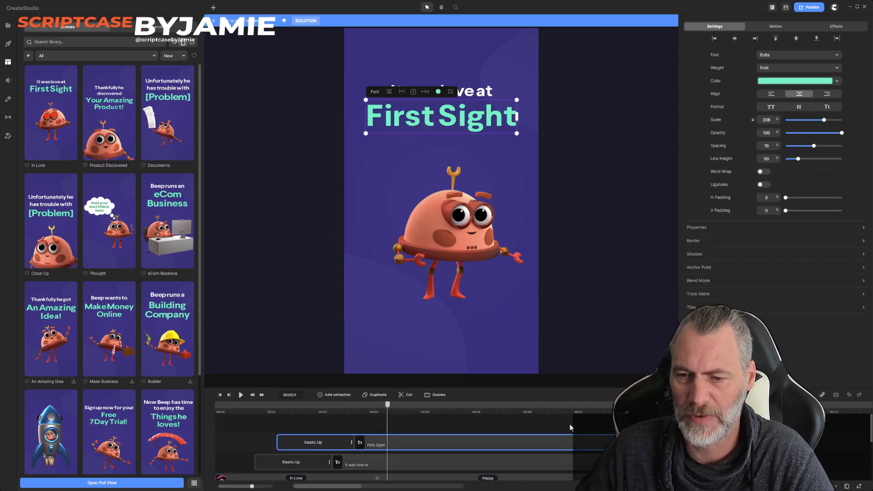
pyautogui.moveTo(580, 424); pyautogui.dragTo(619, 424)
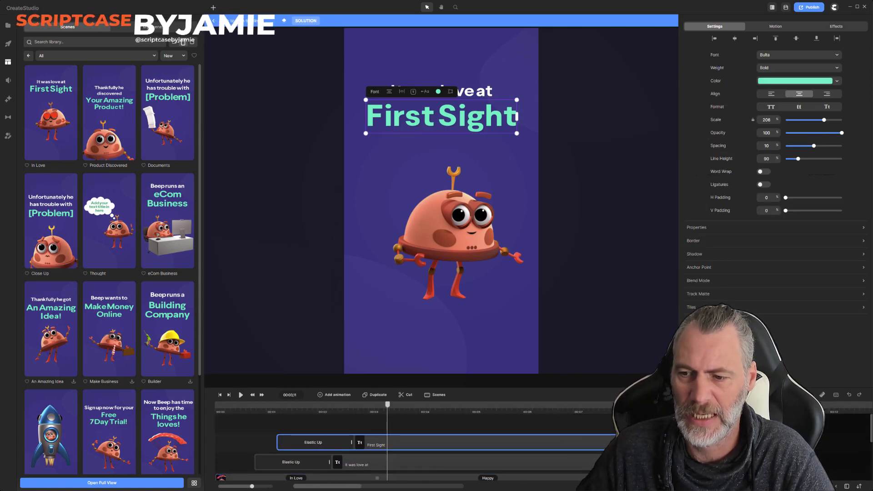
pyautogui.scroll(-3, 409, 451)
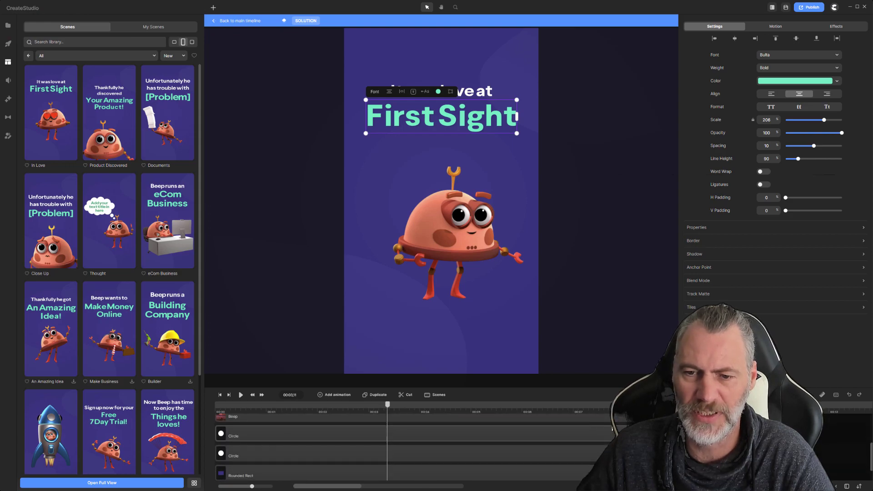
pyautogui.click(224, 22)
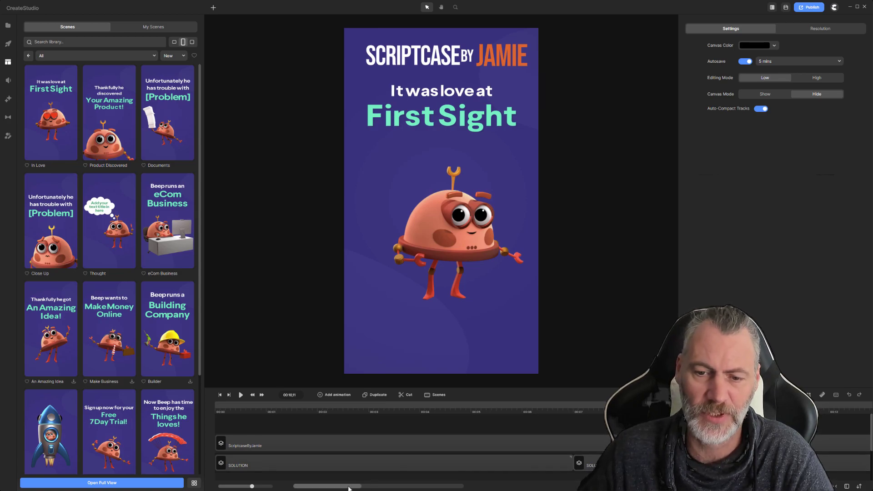
# Scrub the main timeline to about 17 seconds, back to the start, and preview the Product Discovered scene just before two seconds.
pyautogui.hscroll(3, 347, 485)
pyautogui.moveTo(428, 408); pyautogui.dragTo(815, 429)
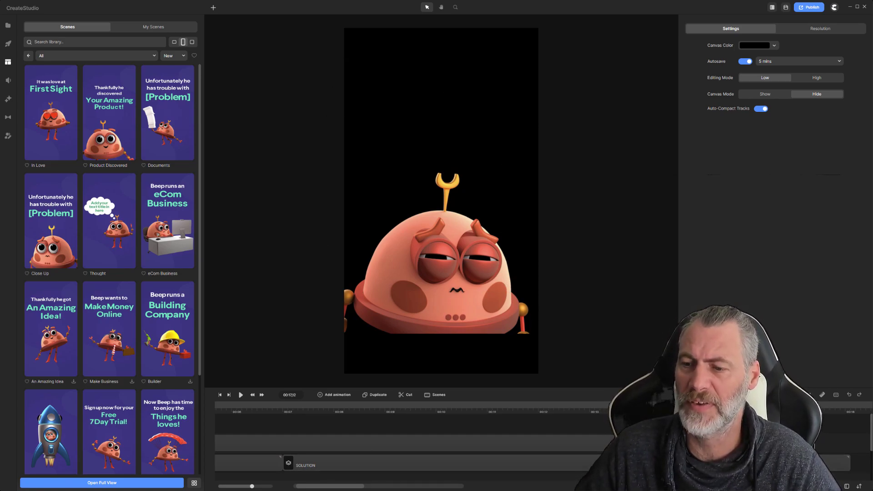
pyautogui.click(851, 408)
pyautogui.moveTo(852, 410); pyautogui.dragTo(206, 403)
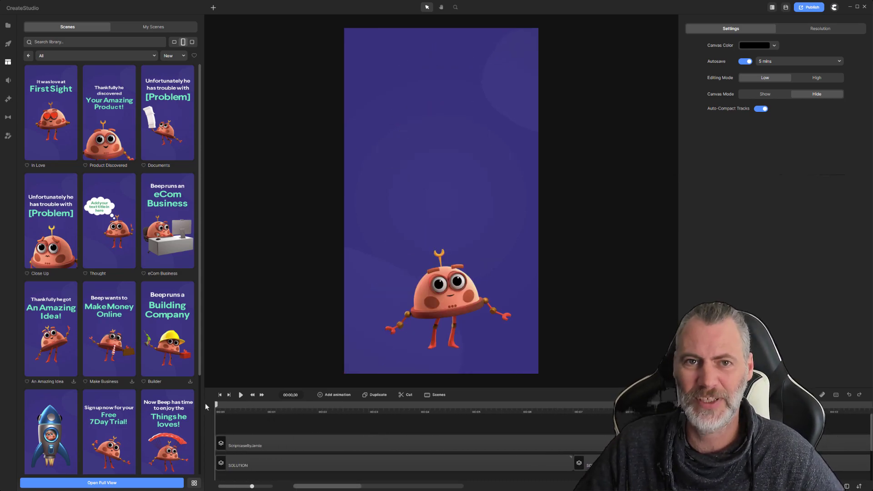
pyautogui.click(309, 409)
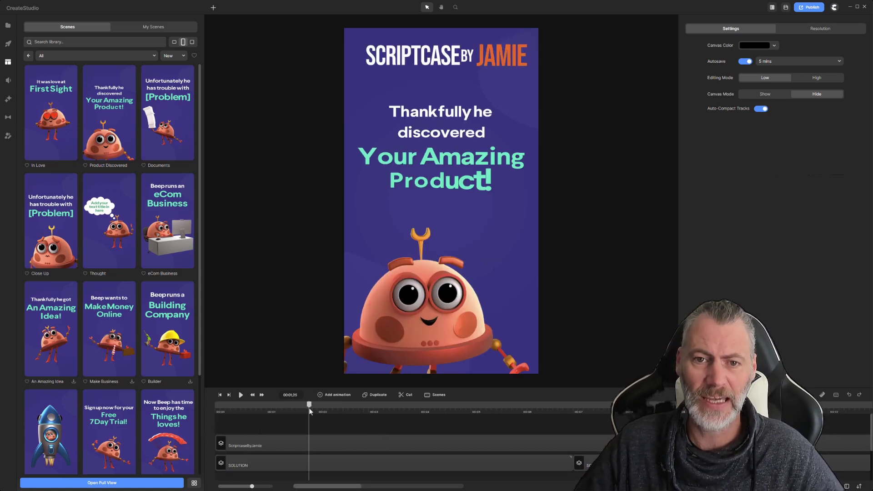